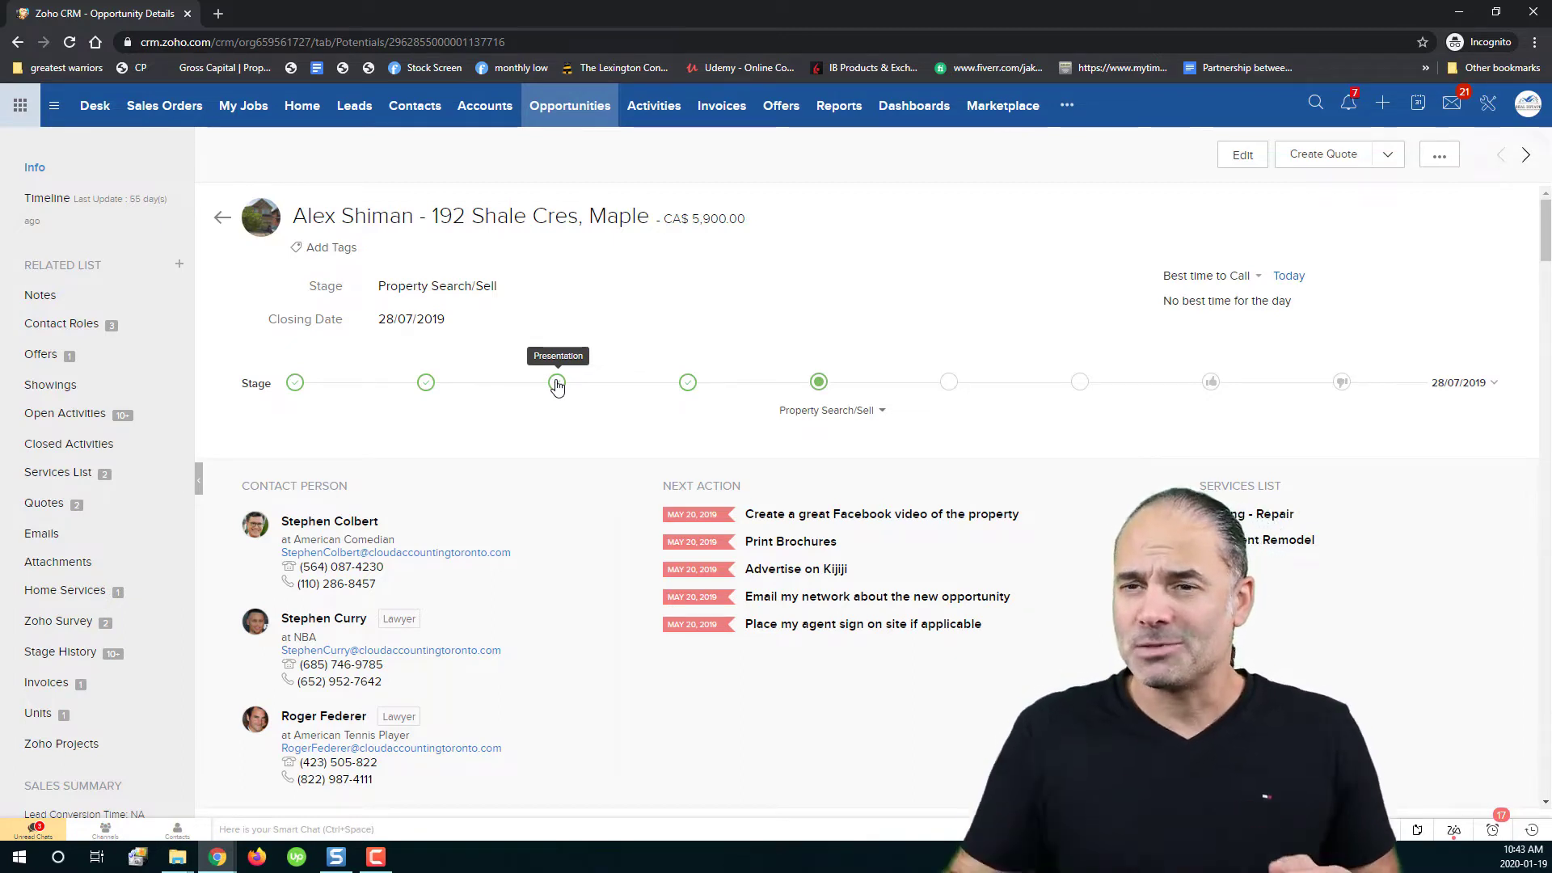
# Start a new email template from the Templates page in Setup.
pyautogui.click(1483, 109)
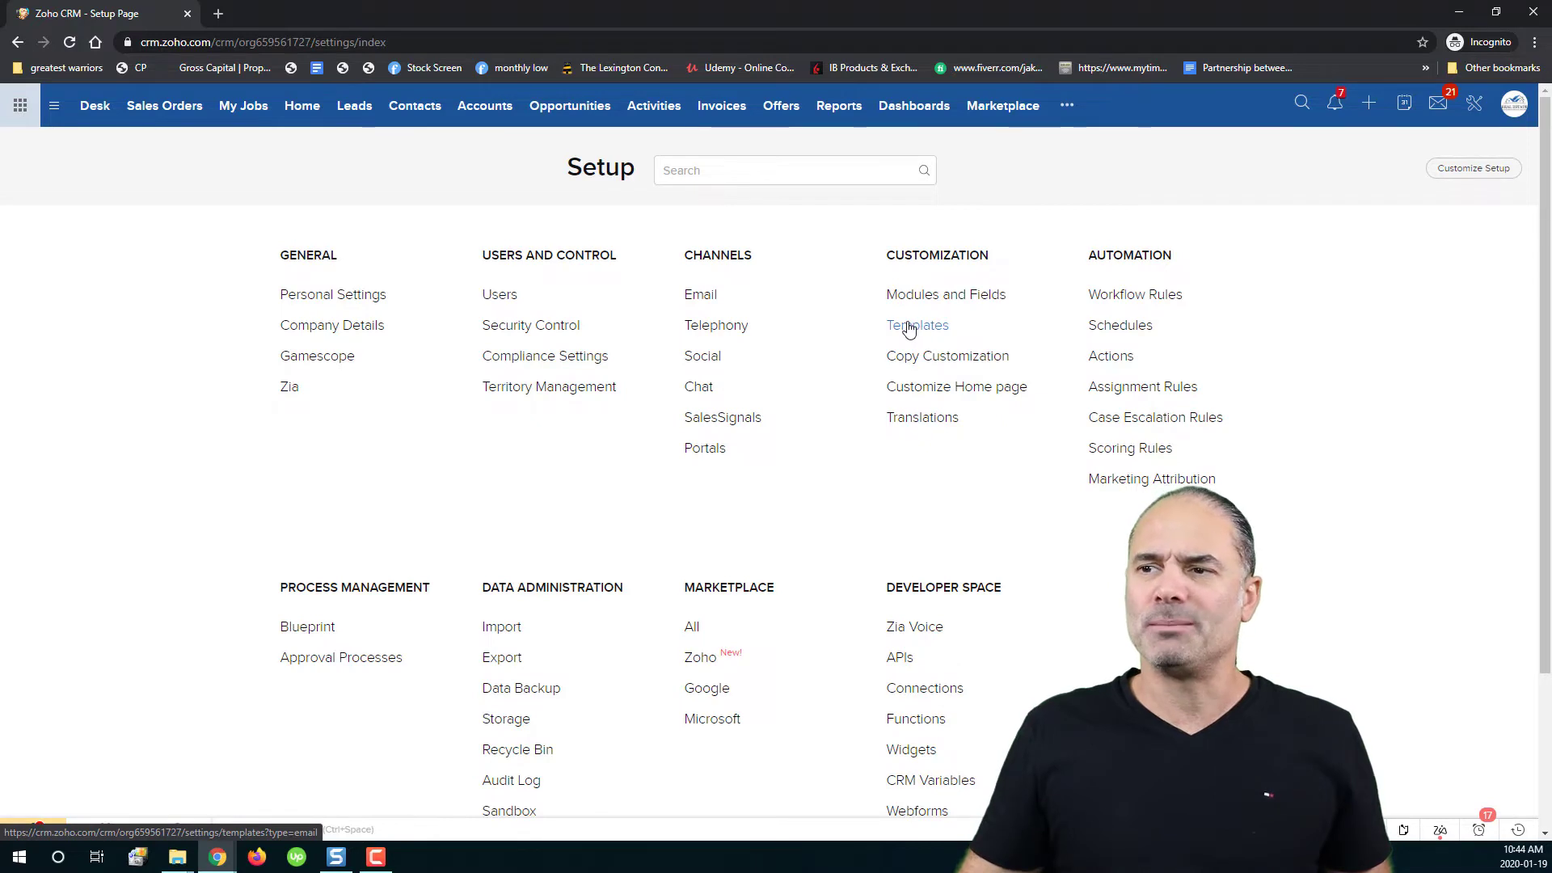
pyautogui.click(917, 325)
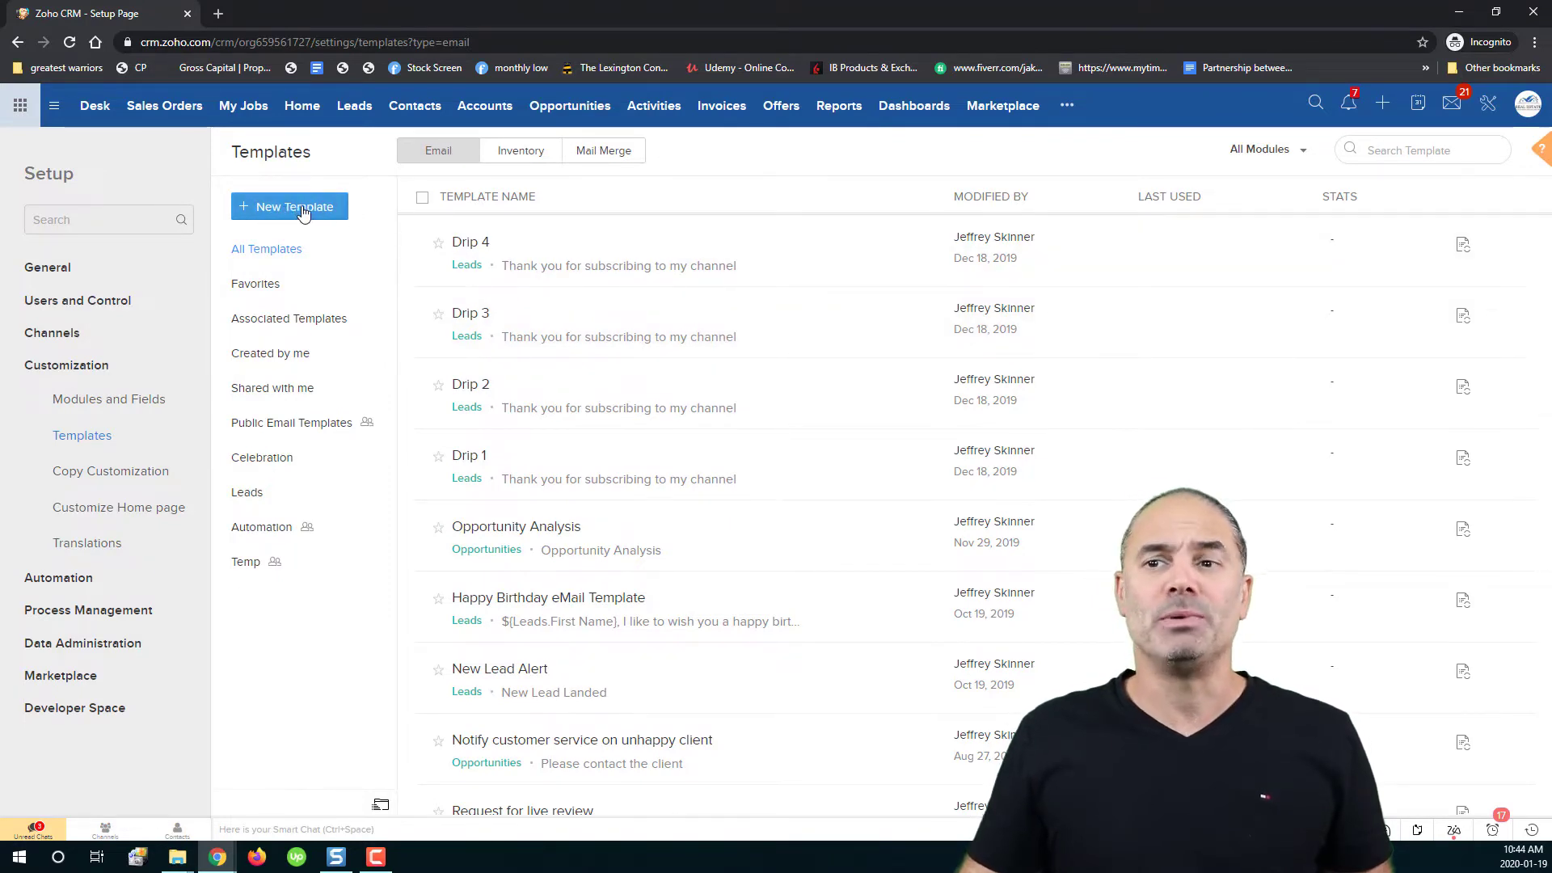
pyautogui.click(293, 209)
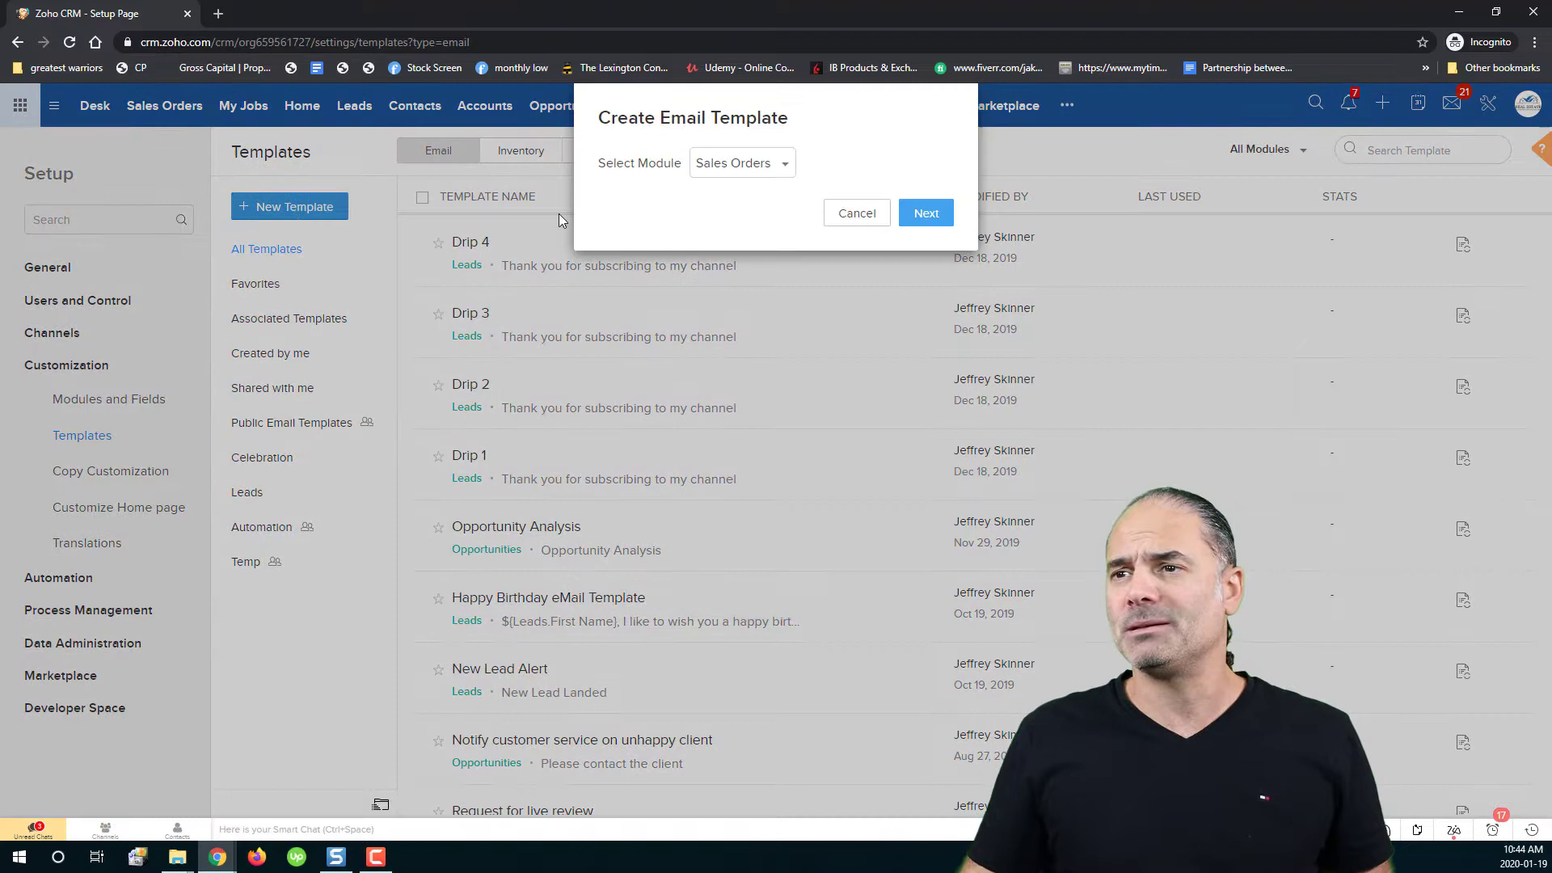
# Choose Leads as the template's module and continue to the layout gallery.
pyautogui.click(744, 173)
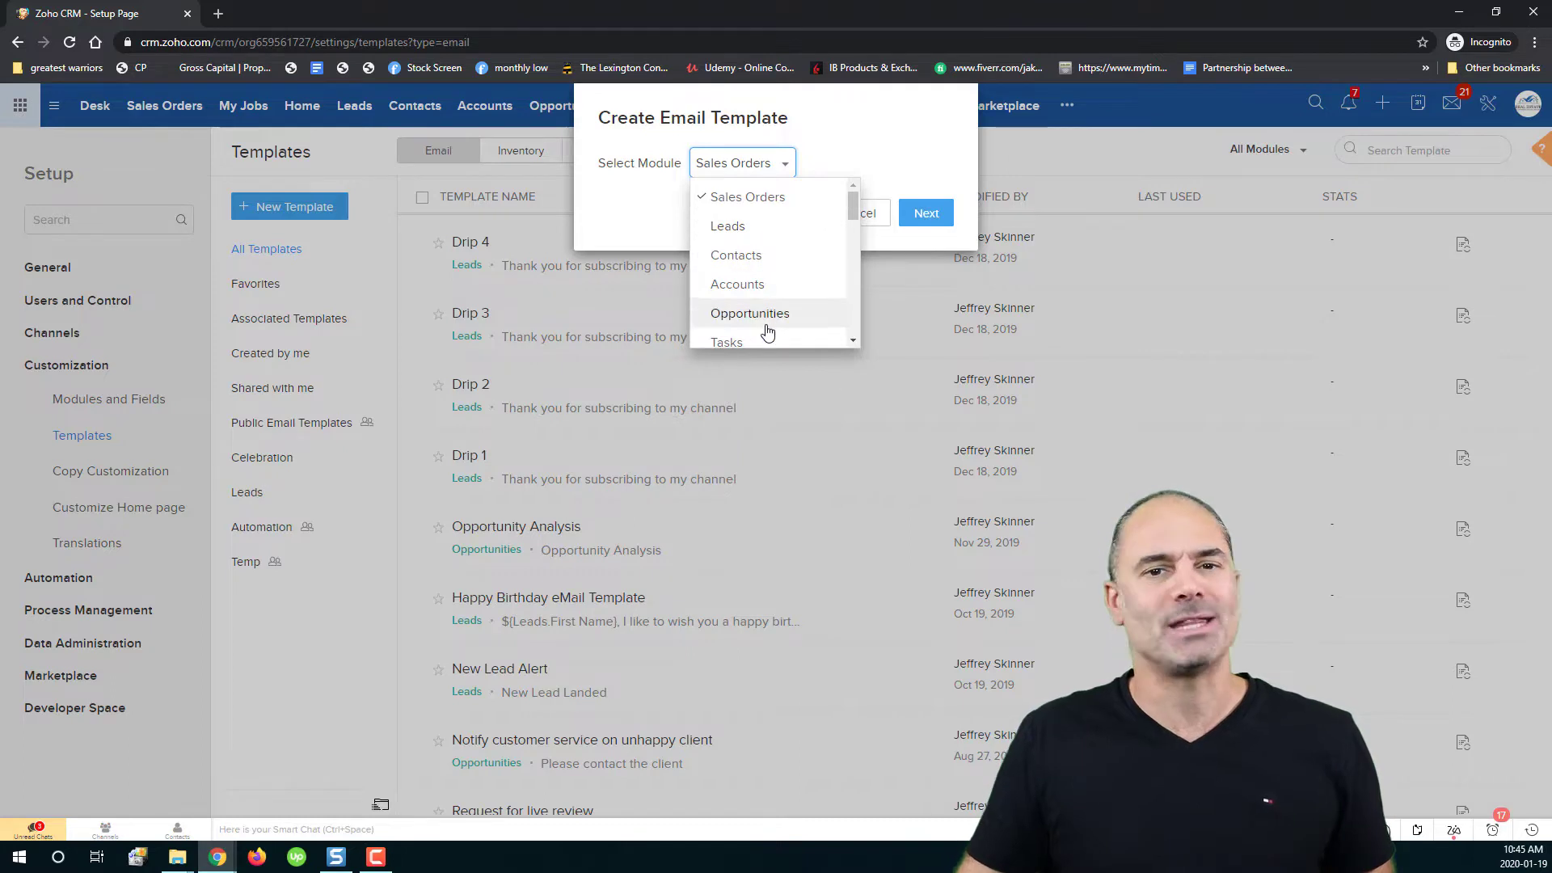
pyautogui.click(777, 231)
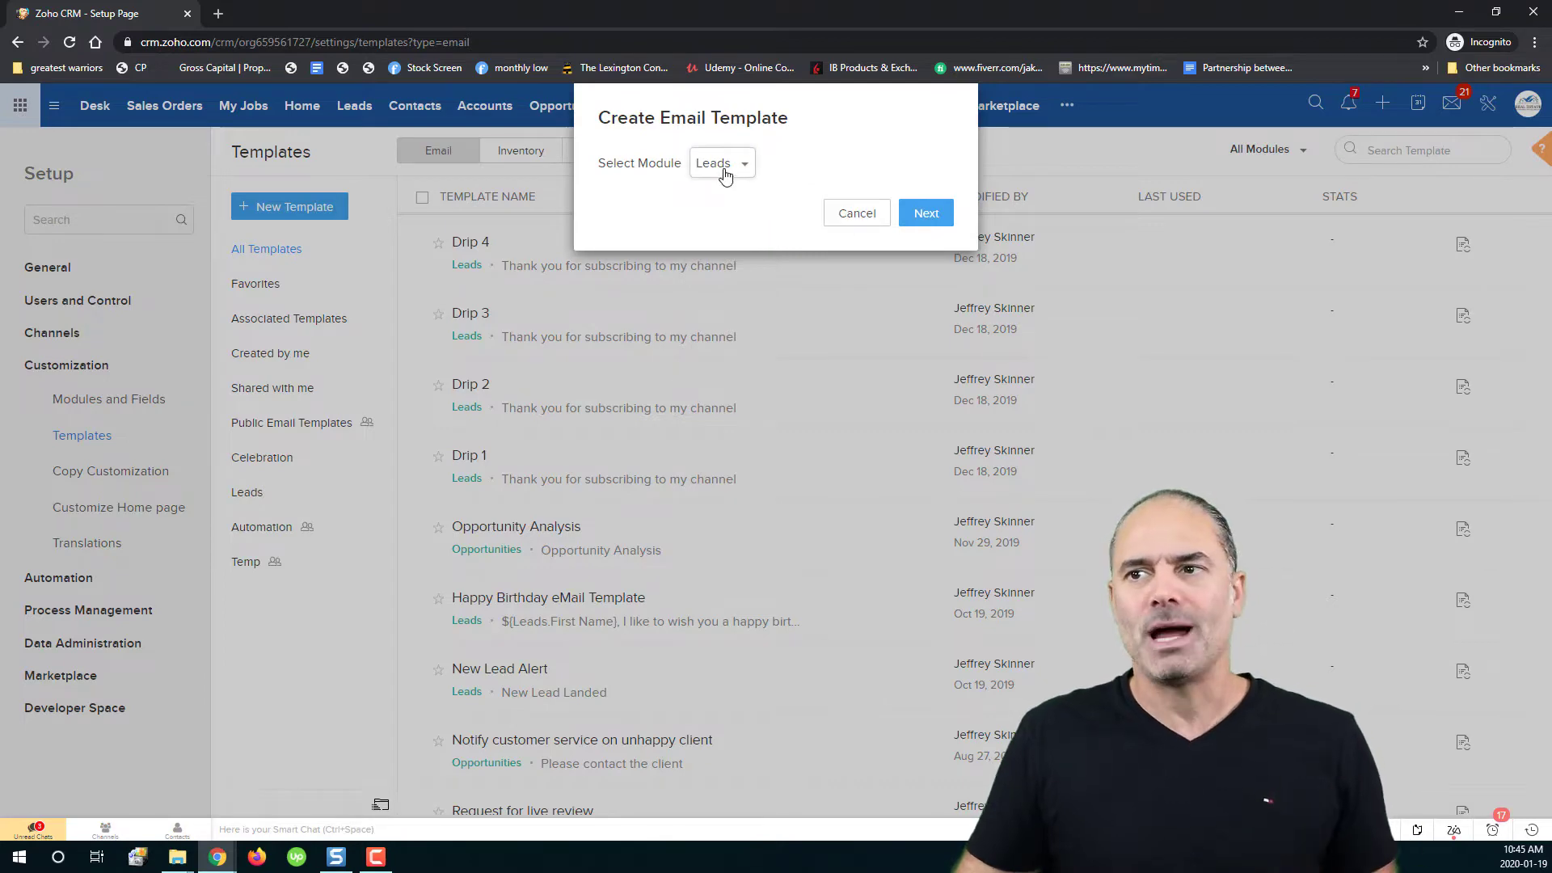
pyautogui.click(942, 223)
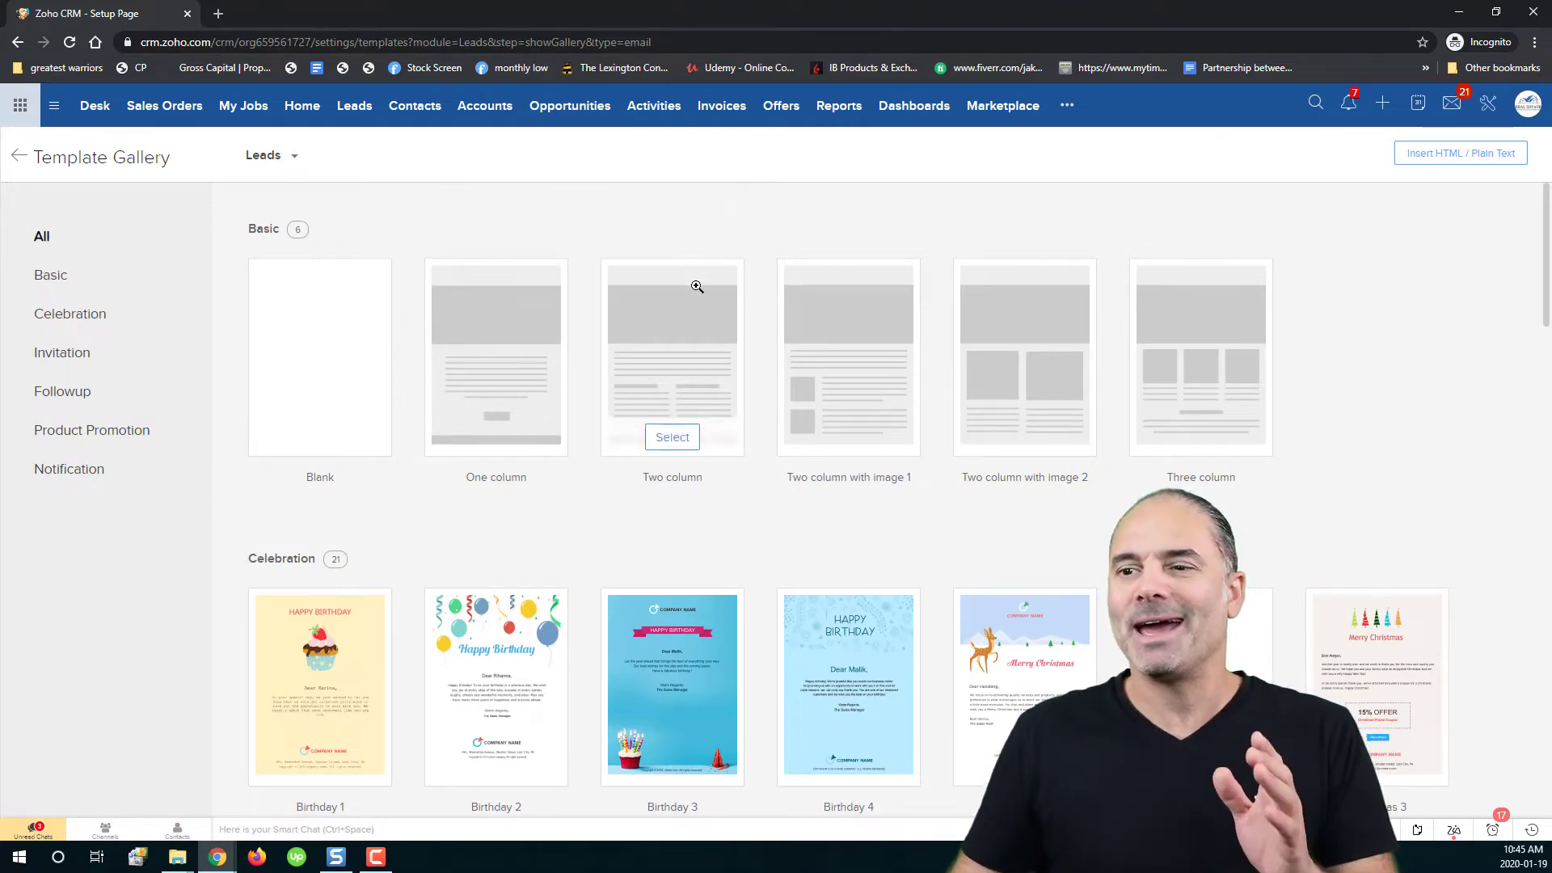
pyautogui.scroll(-2, 691, 291)
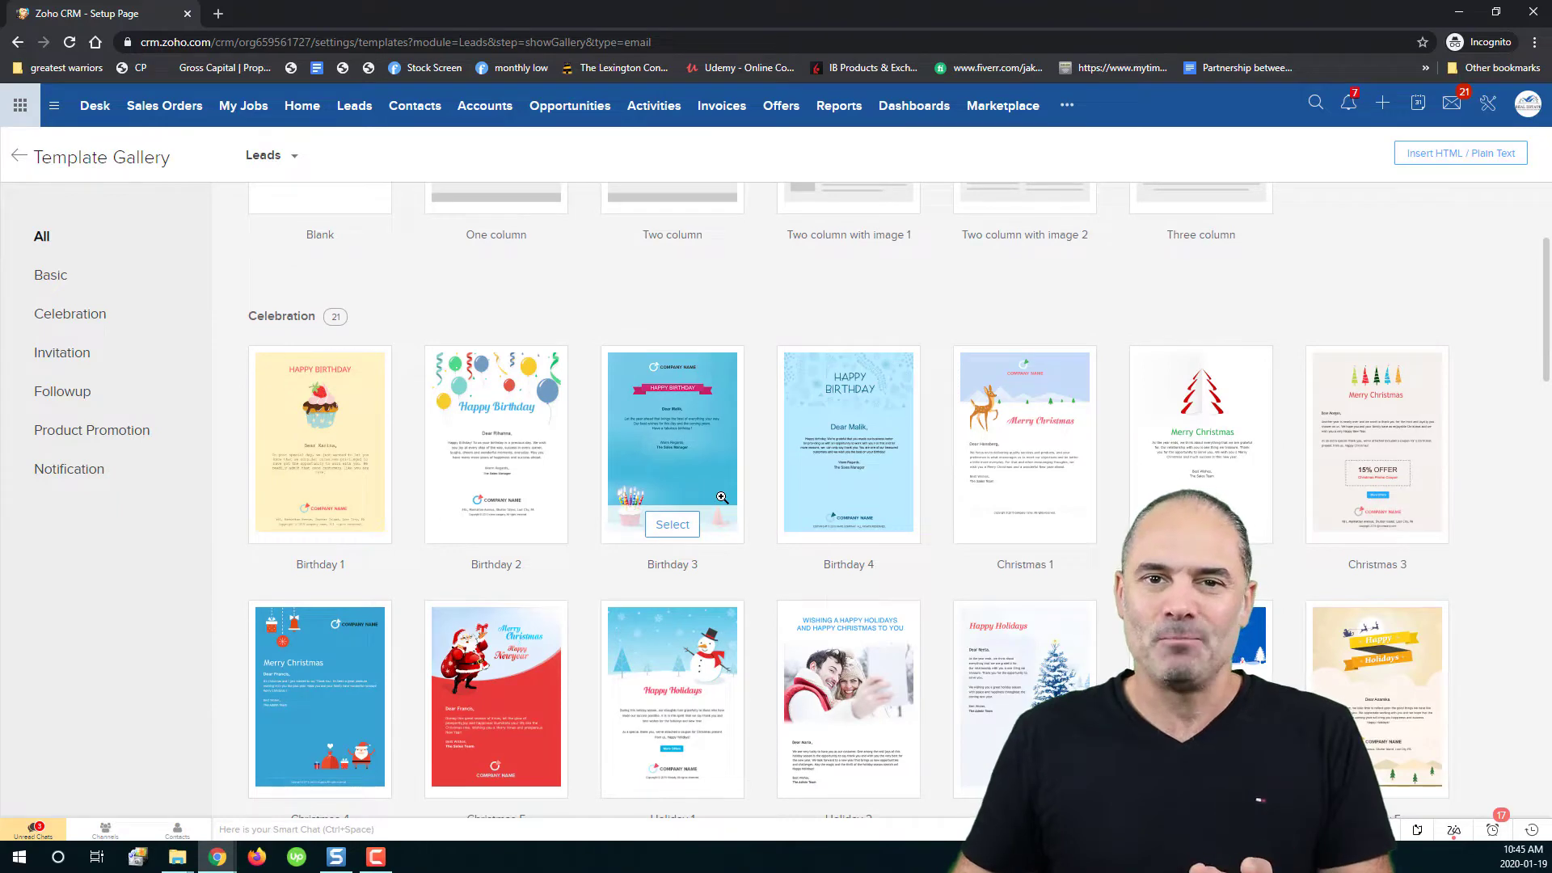
pyautogui.scroll(1, 547, 411)
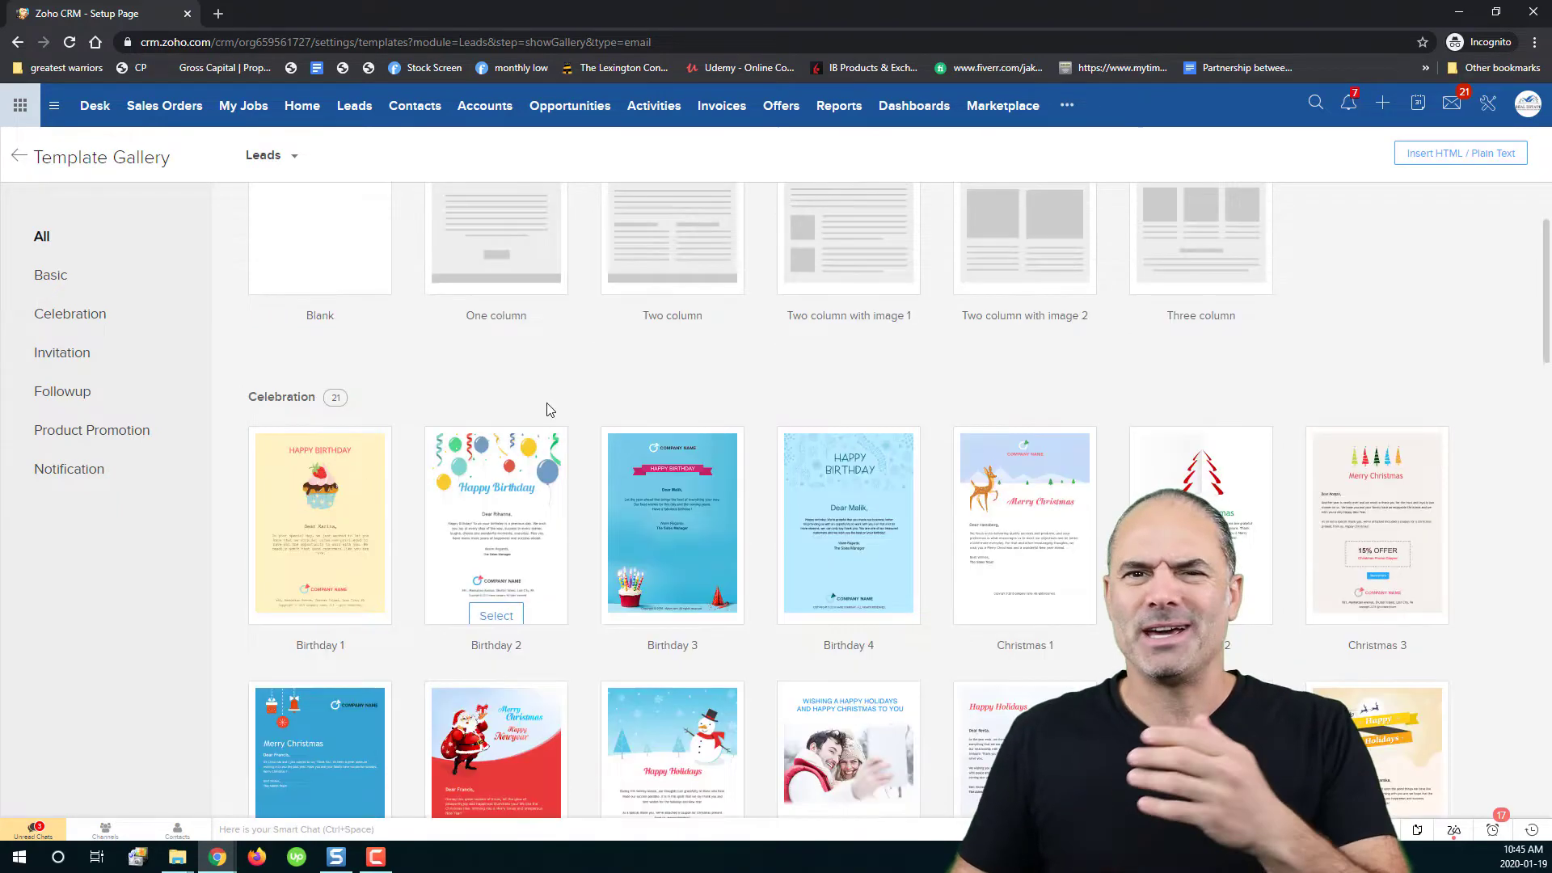
pyautogui.scroll(2, 546, 410)
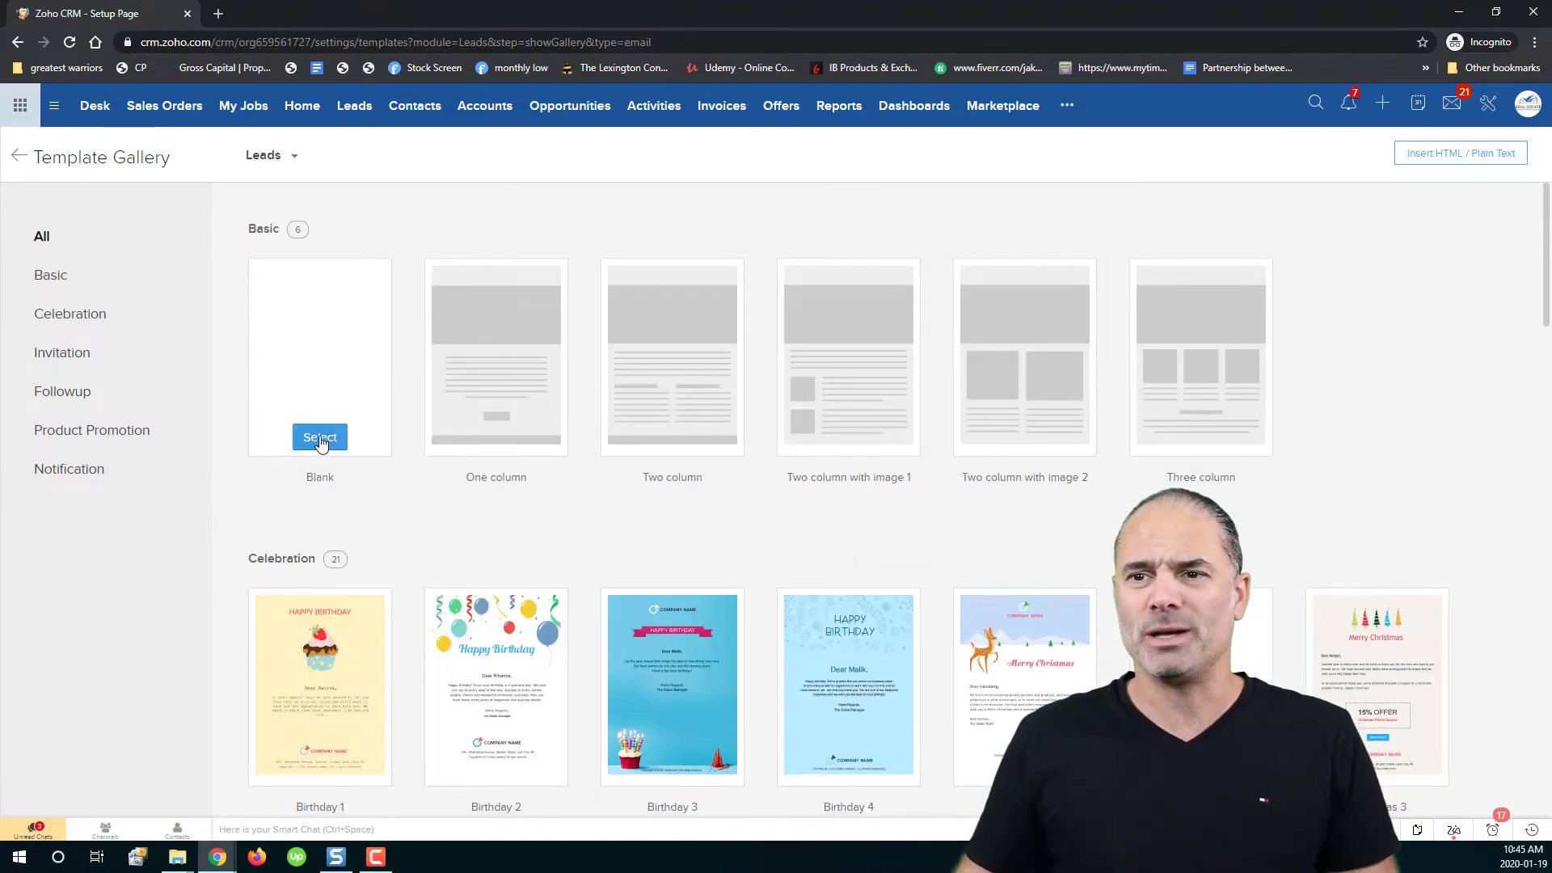
# Pick the Blank layout and name the template 'Response to a new website lead'.
pyautogui.click(321, 439)
pyautogui.write('Response to a new website lead')
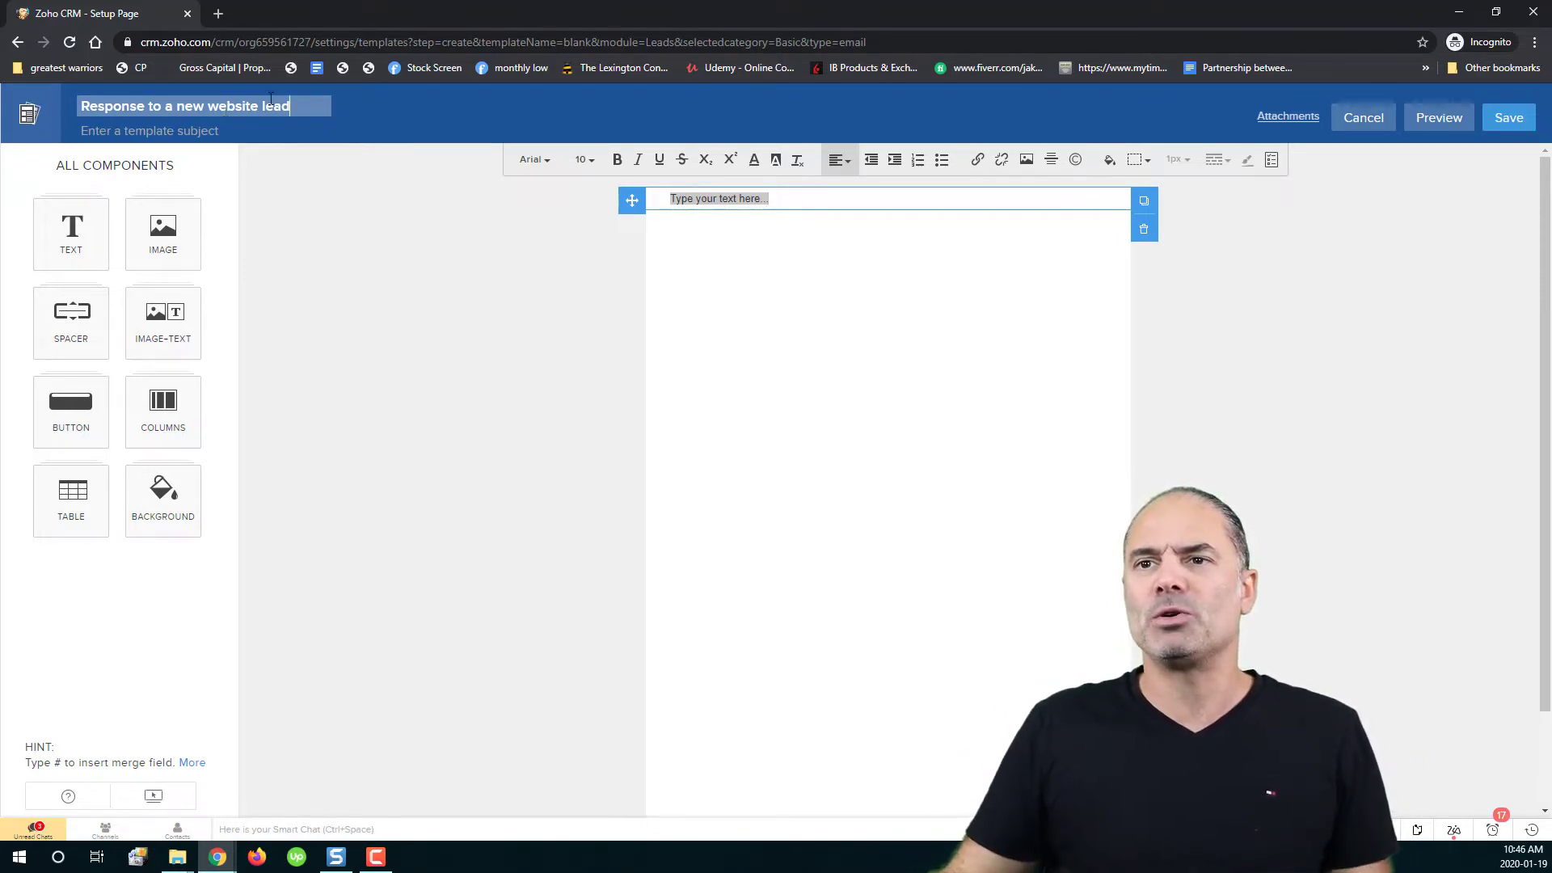
# Write the subject '${Leads.First Name}, i got your ruest for more details' using the First Name merge field.
pyautogui.click(199, 135)
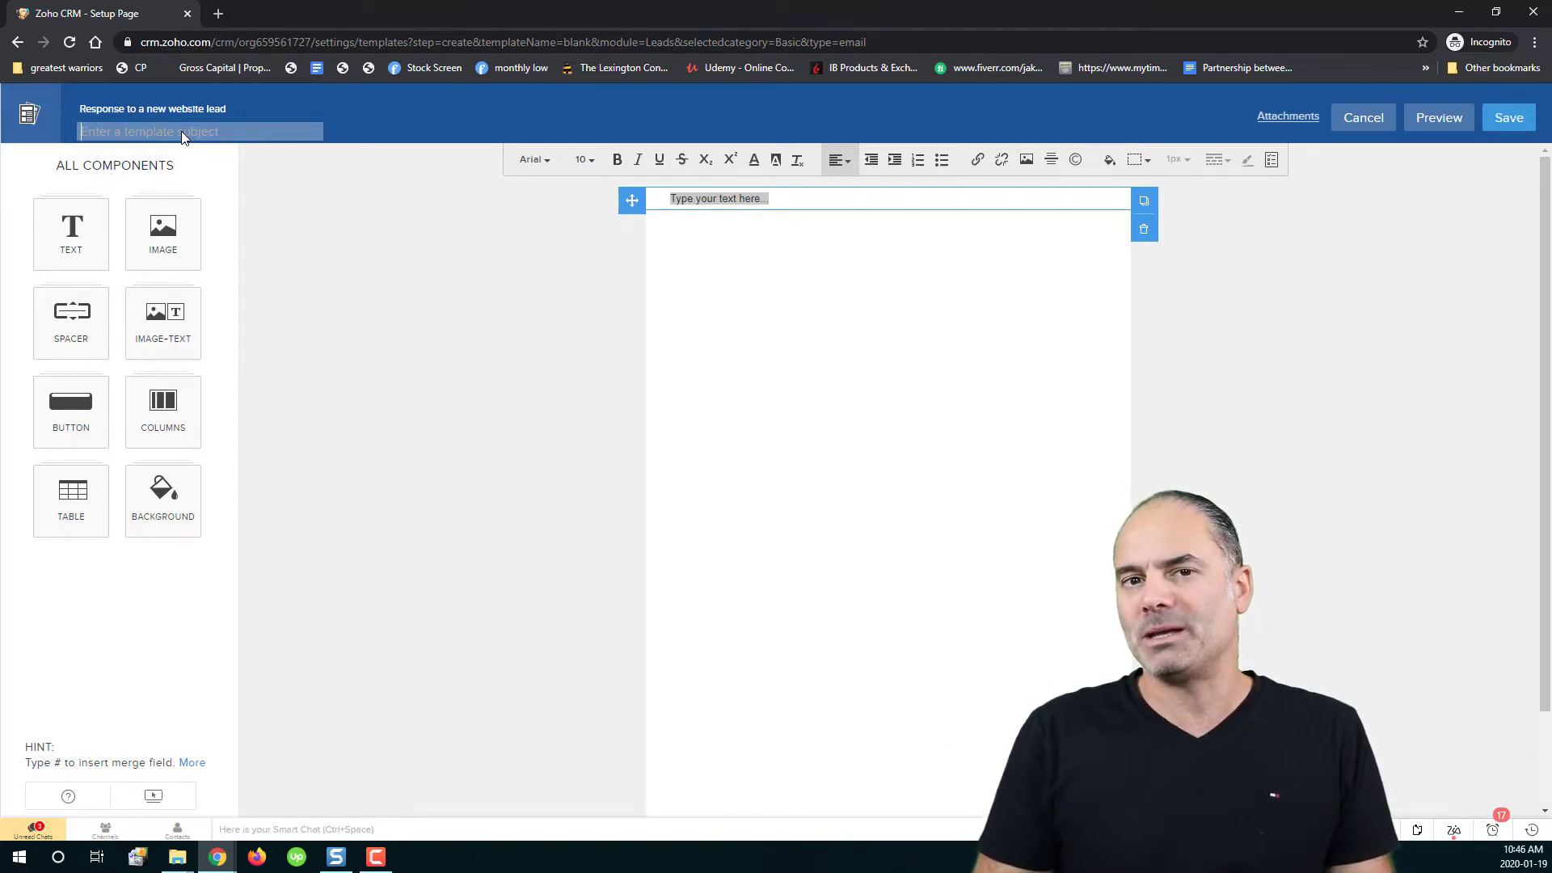
pyautogui.write('#')
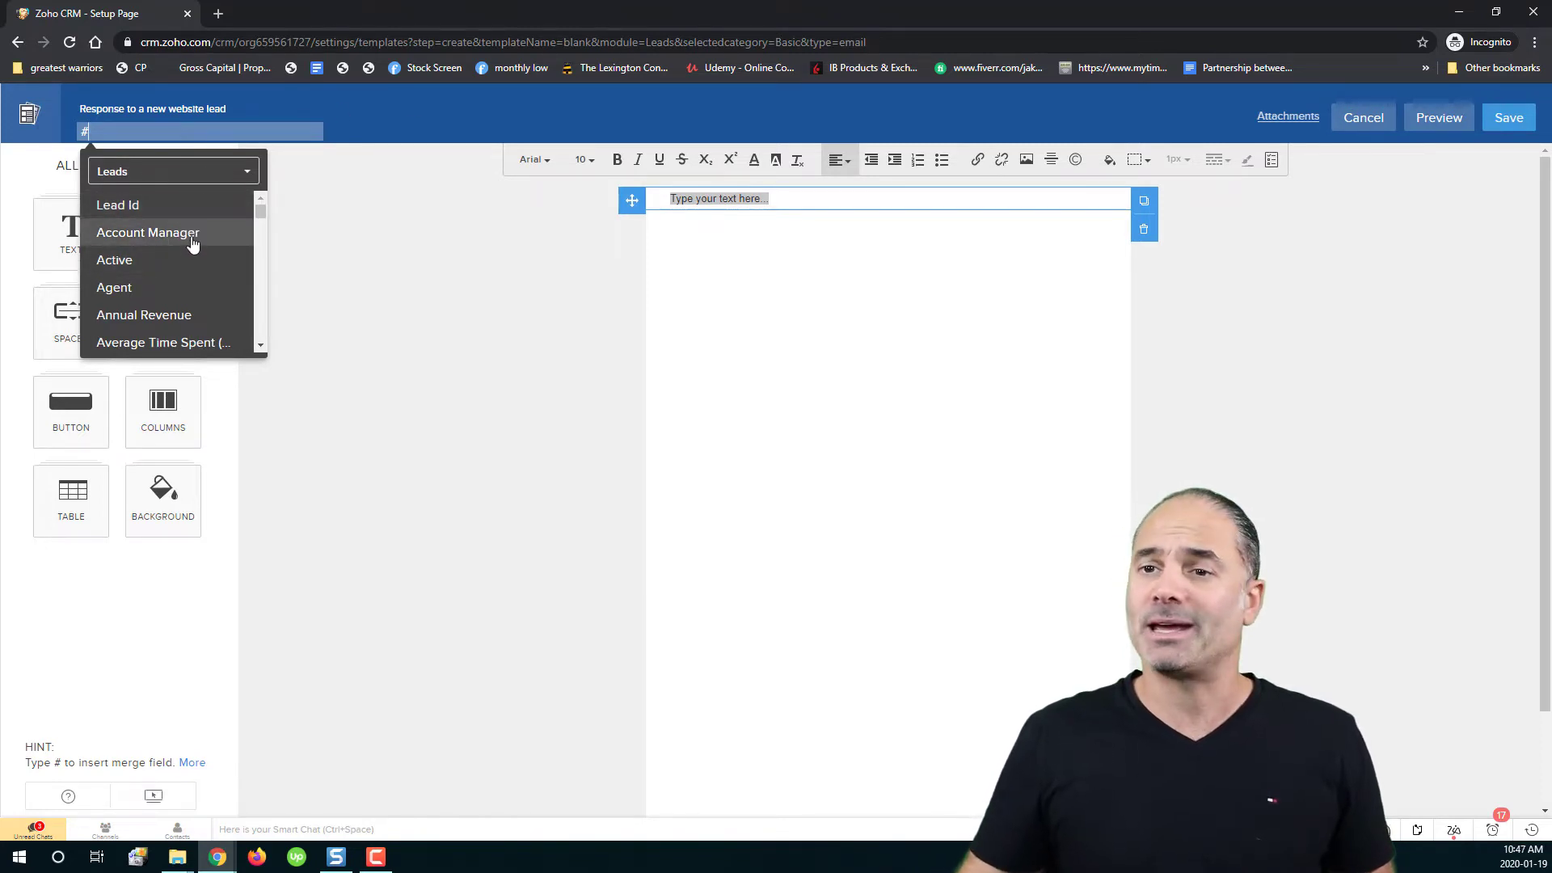
pyautogui.scroll(-1, 192, 245)
pyautogui.scroll(-1, 192, 244)
pyautogui.scroll(-1, 191, 245)
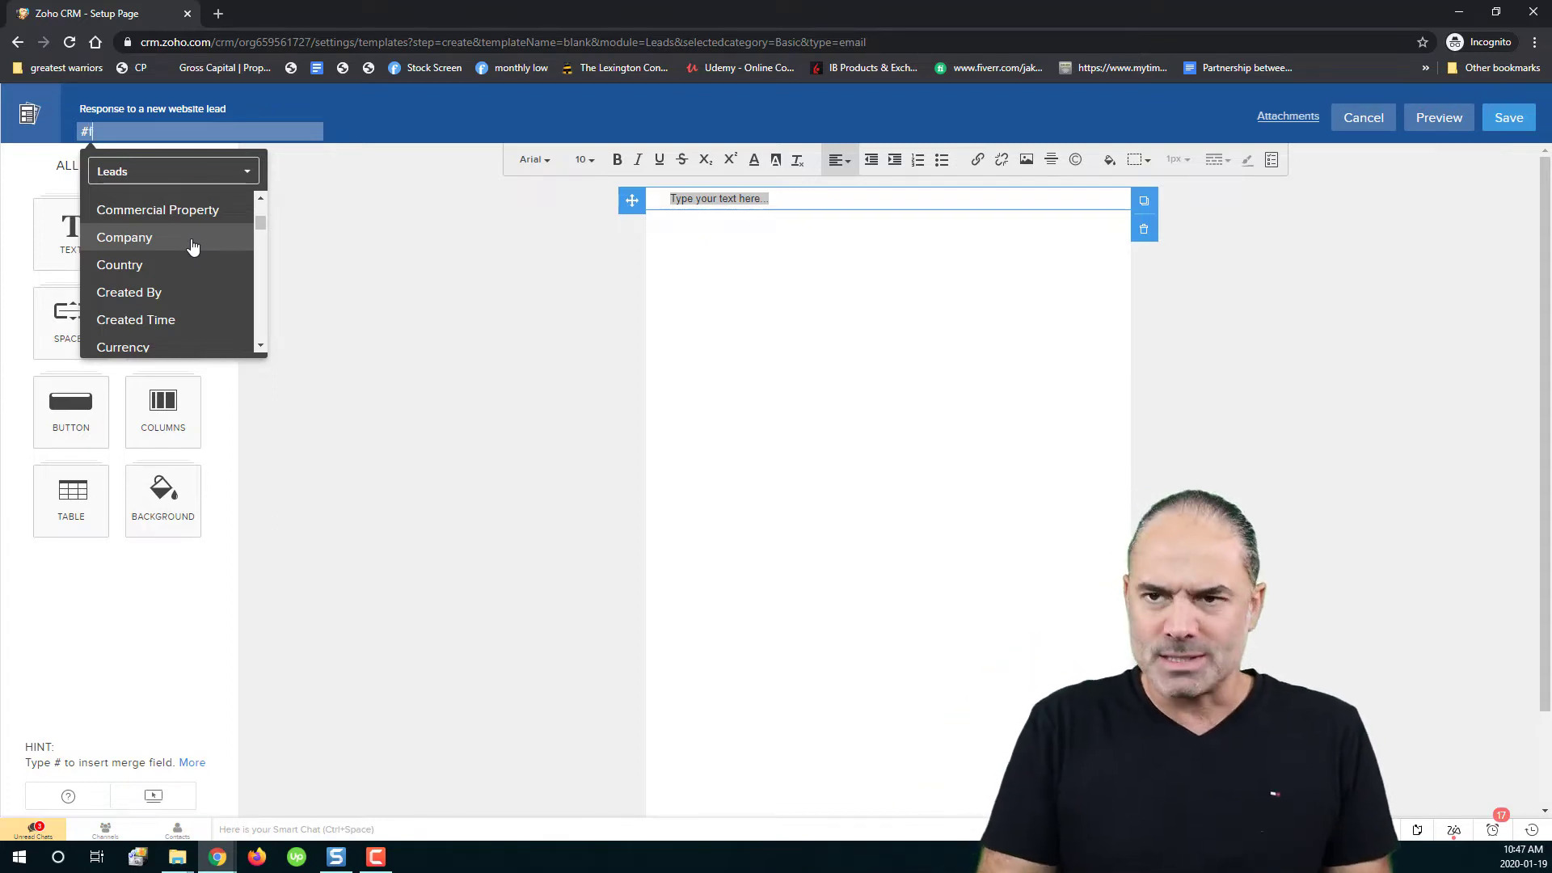
pyautogui.write('i')
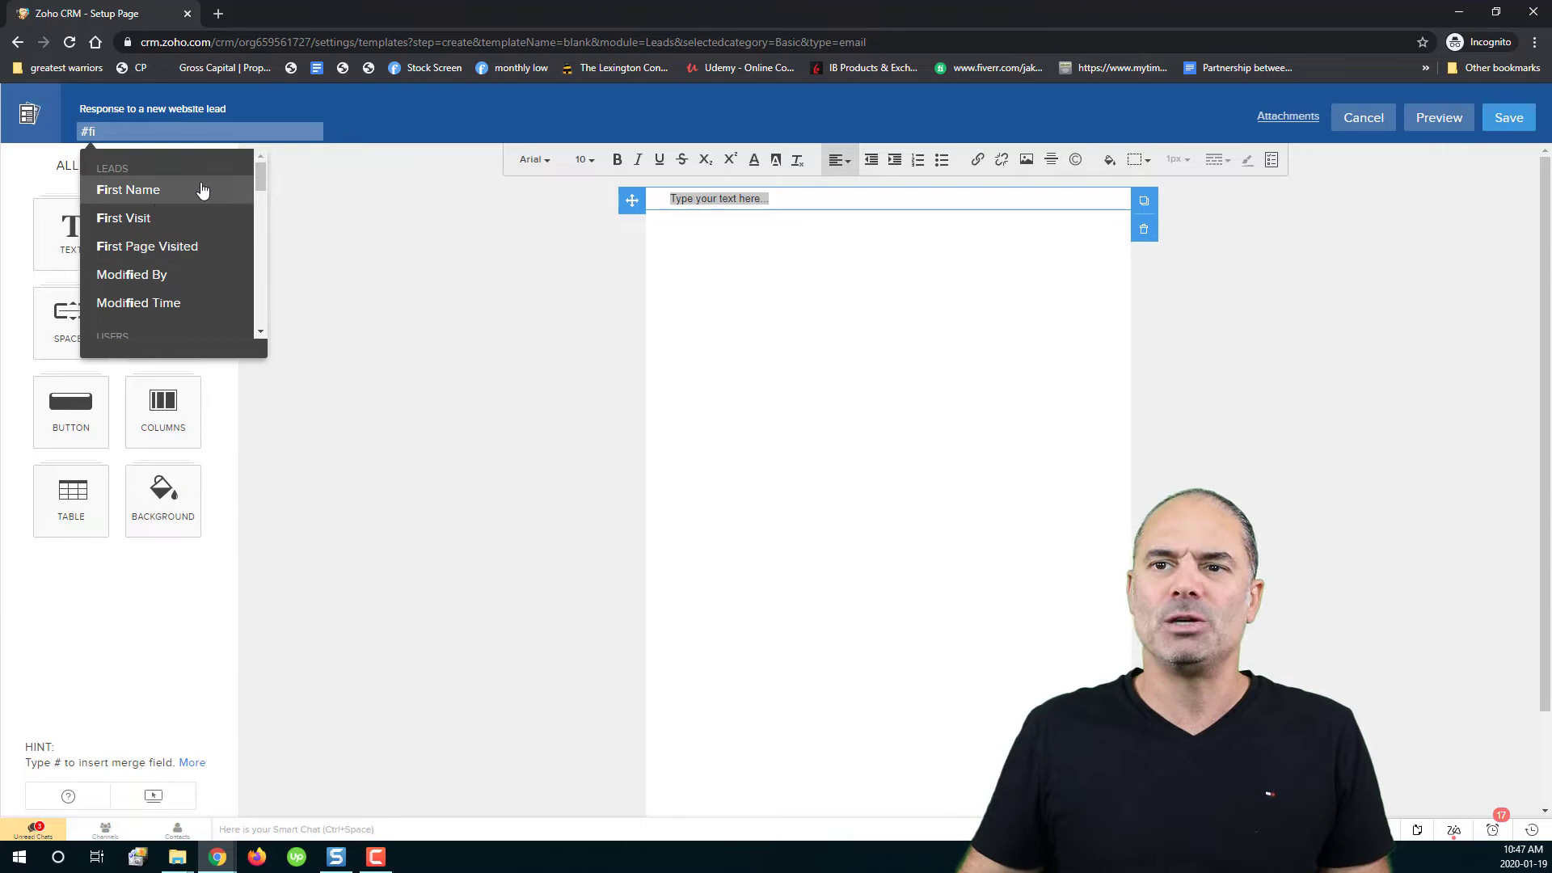
pyautogui.click(148, 194)
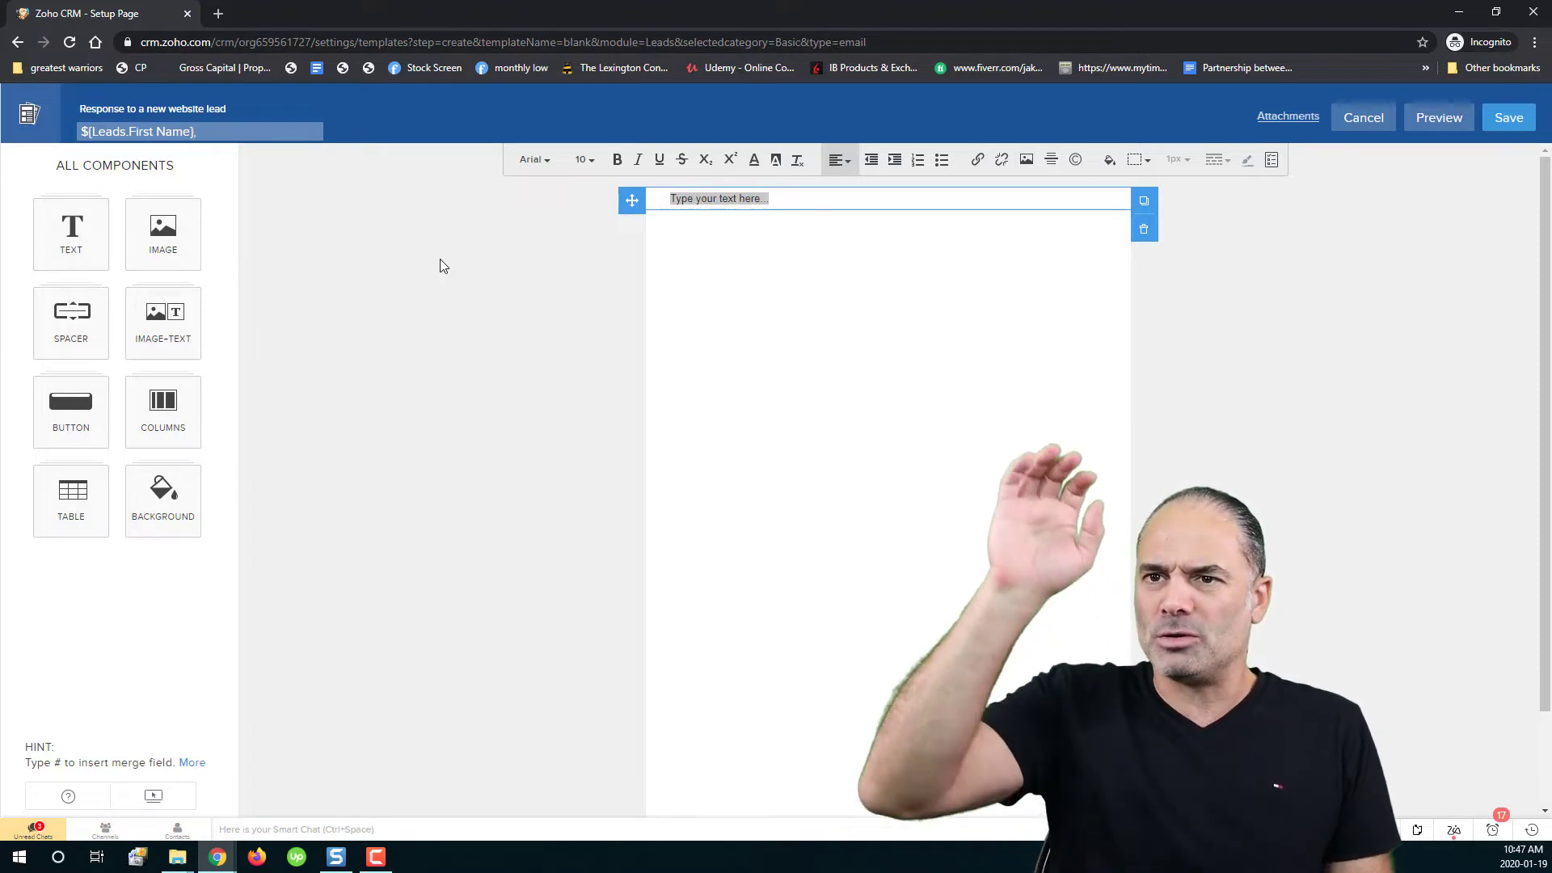
pyautogui.write(',')
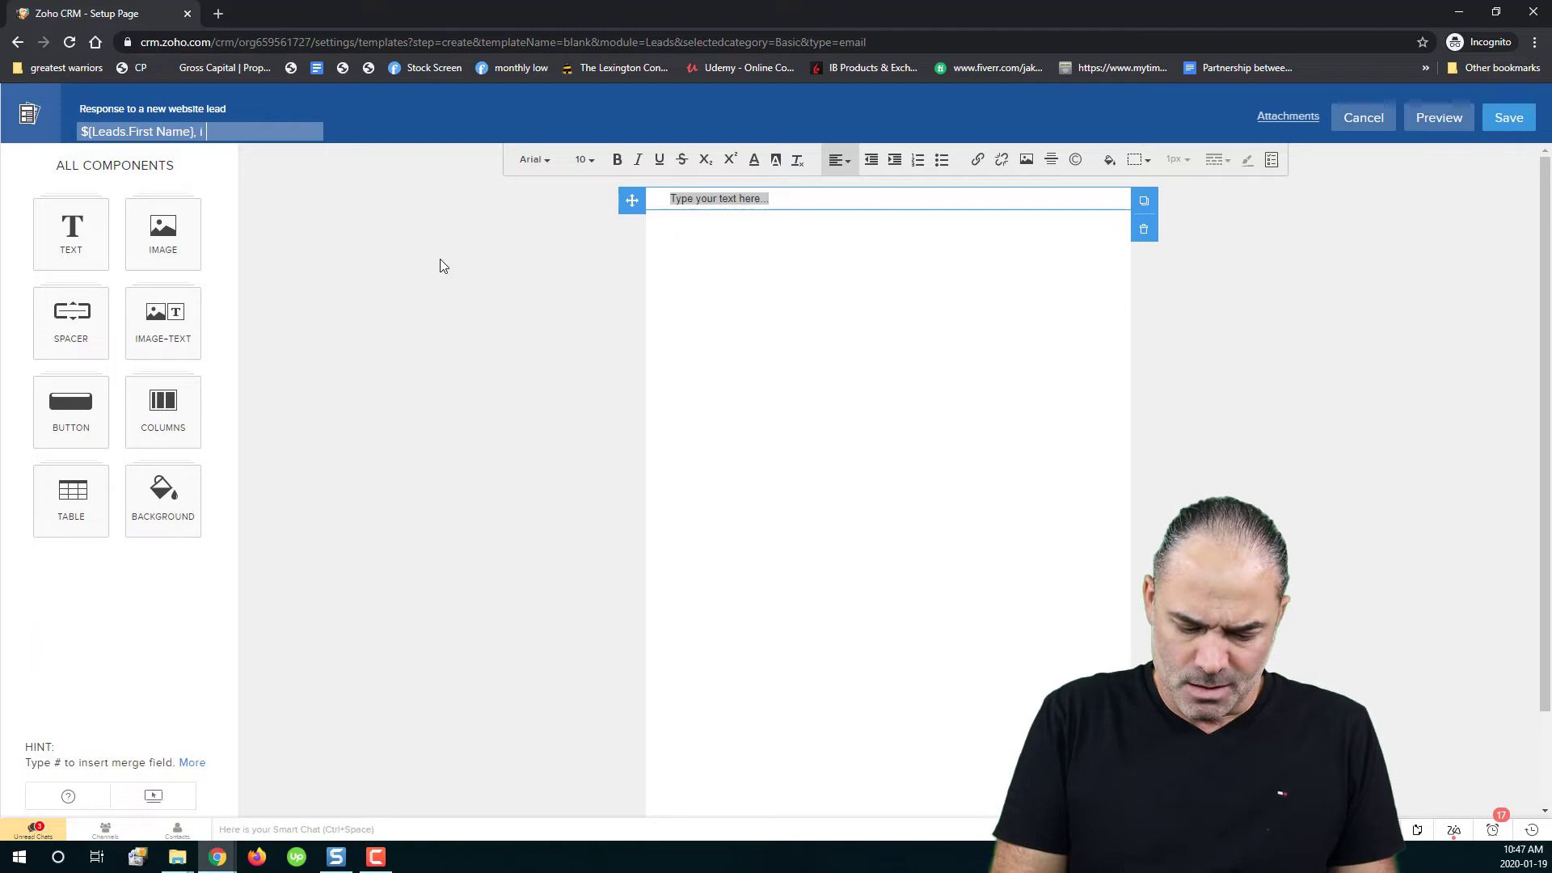
pyautogui.write('got your ')
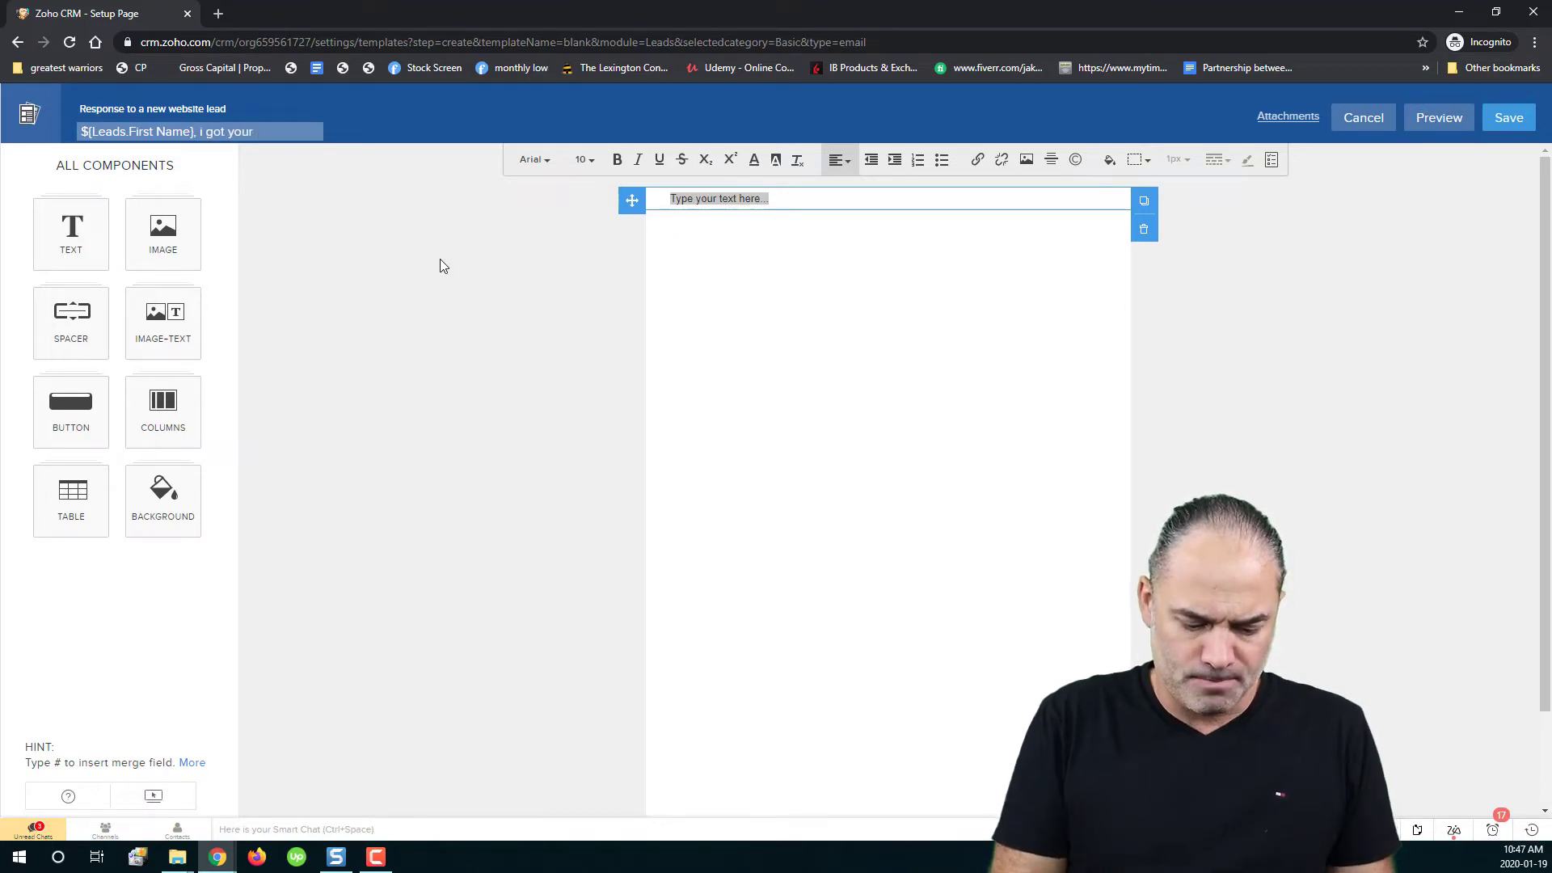
pyautogui.write('ue')
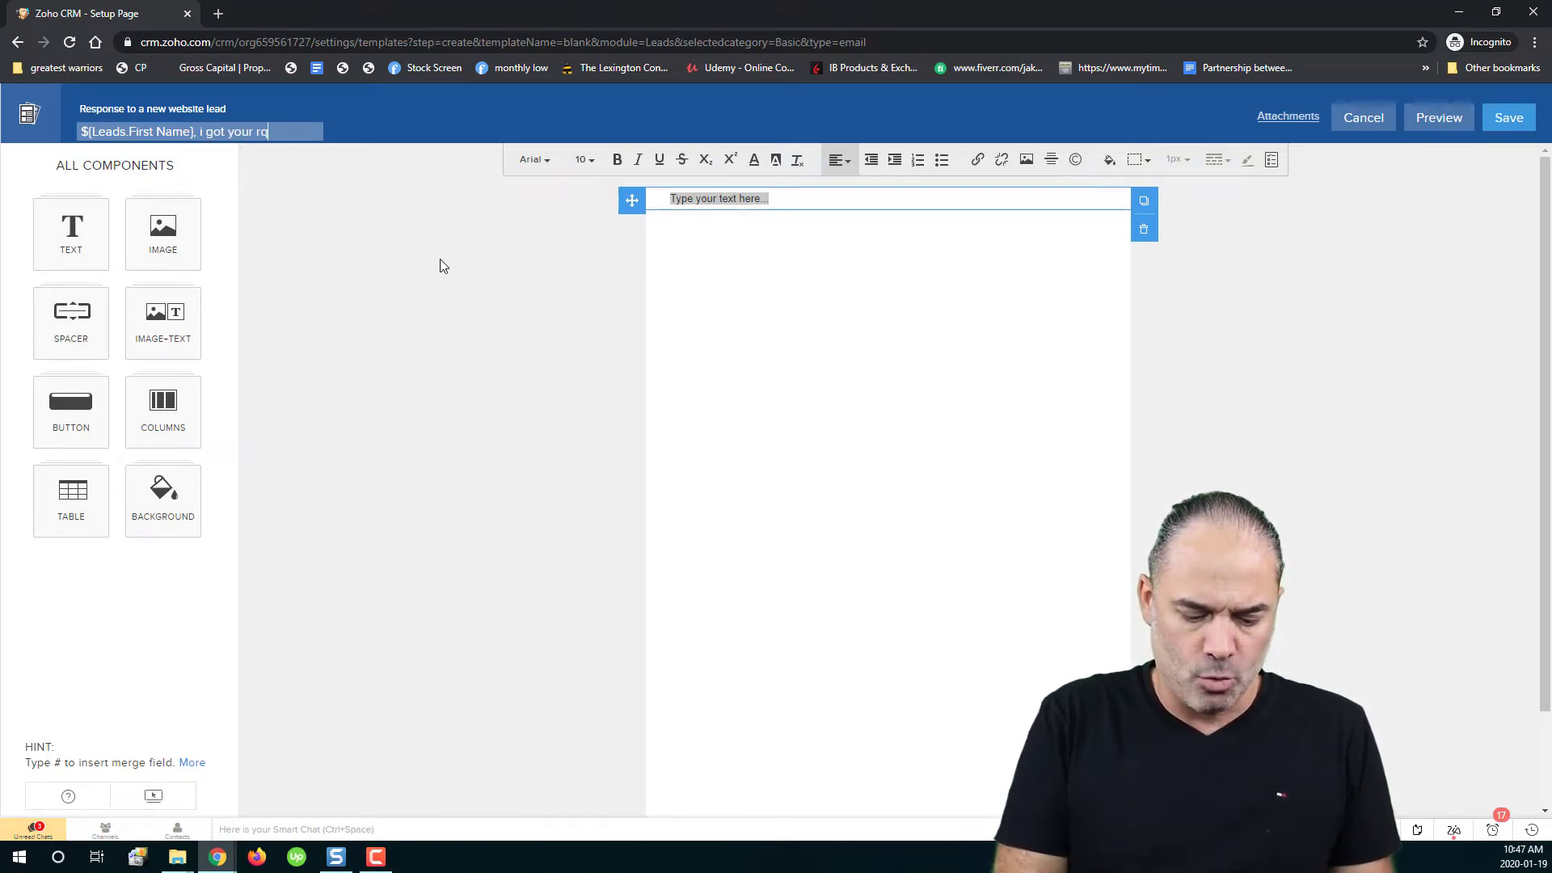
pyautogui.write('st for more')
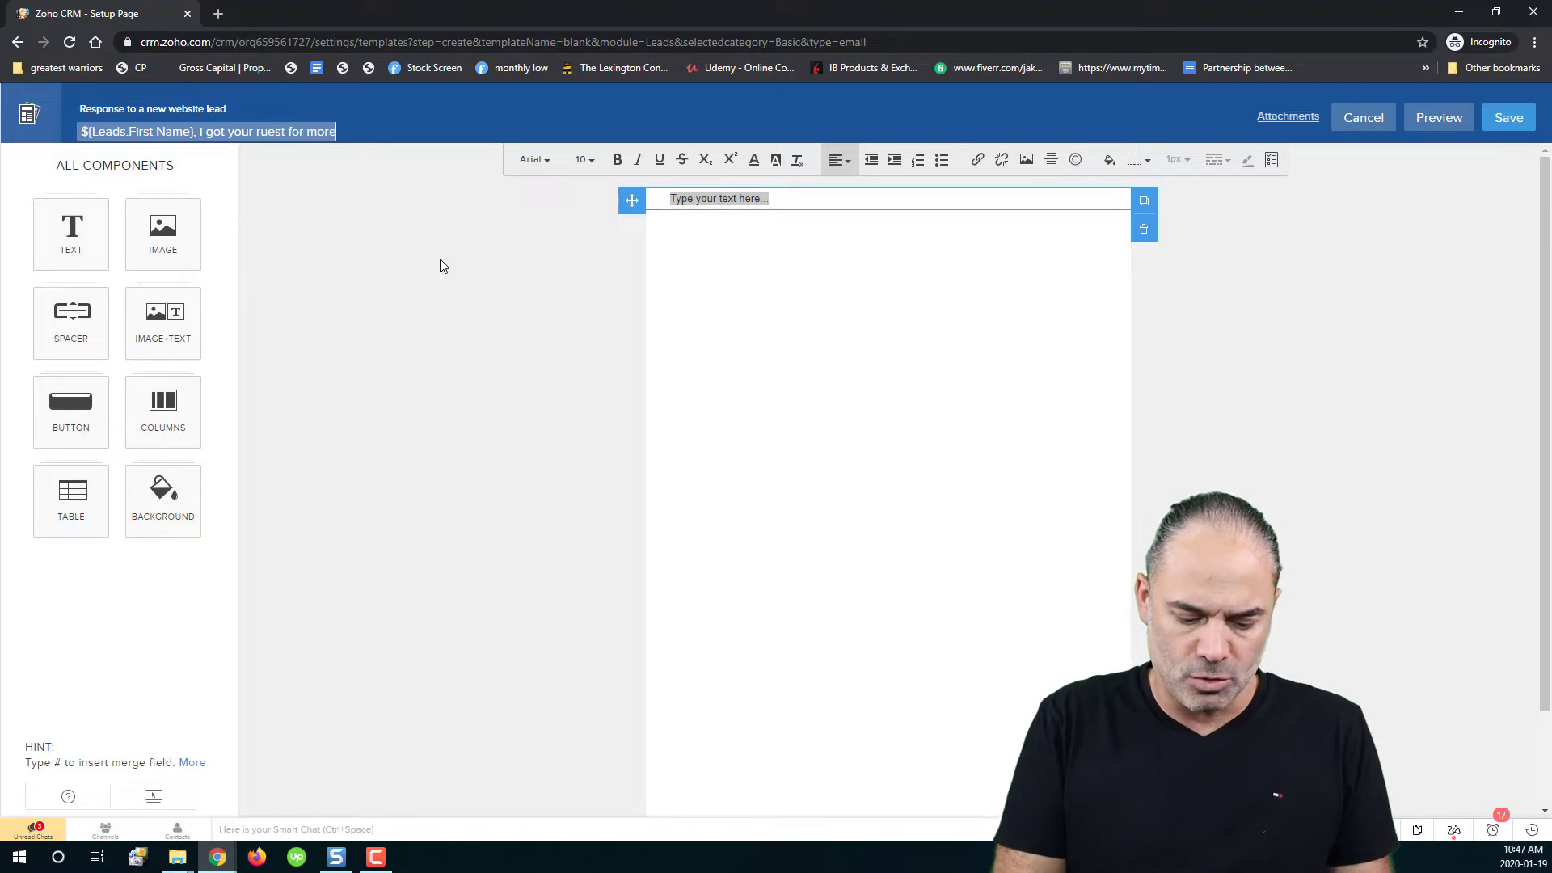
pyautogui.write(' details')
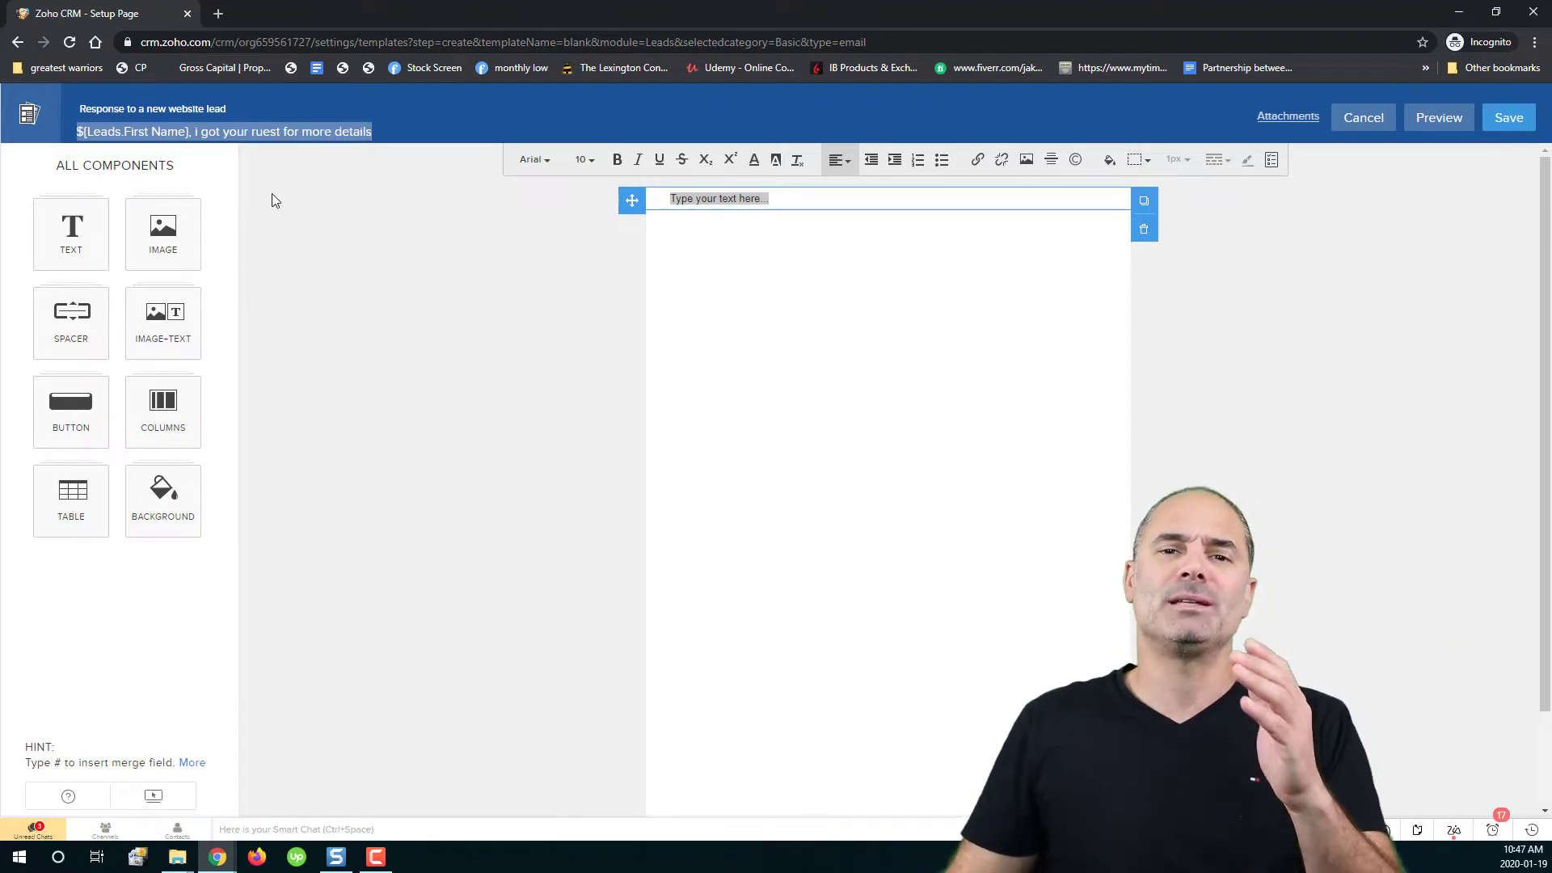
# Replace the placeholder body with 'Hey ${Leads.First Name},' and 'Bla vla' on separate lines.
pyautogui.click(781, 225)
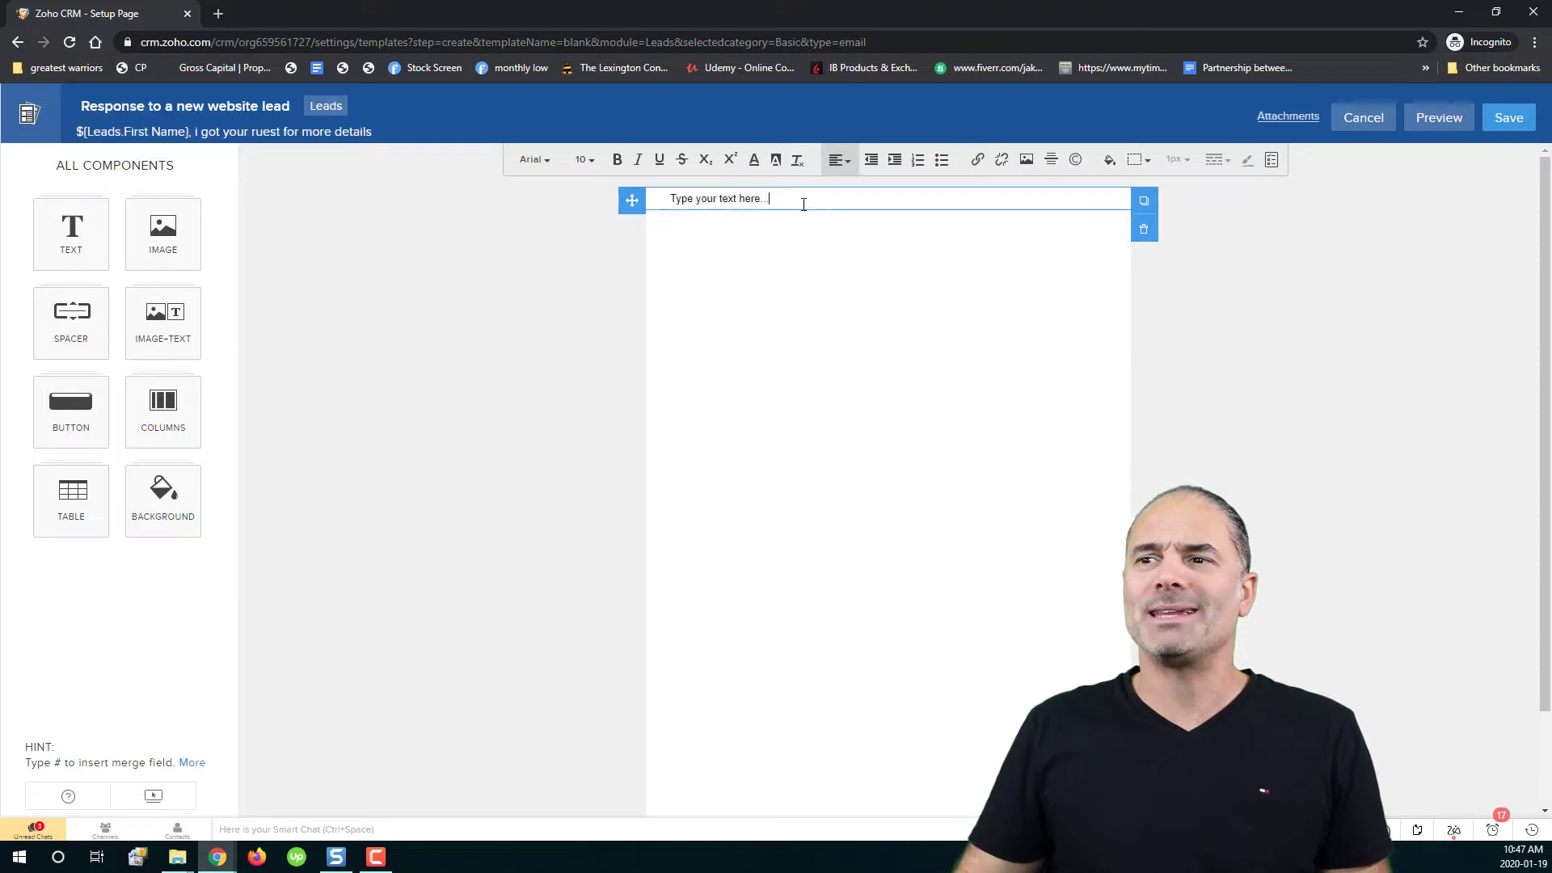
pyautogui.moveTo(803, 205); pyautogui.dragTo(561, 207)
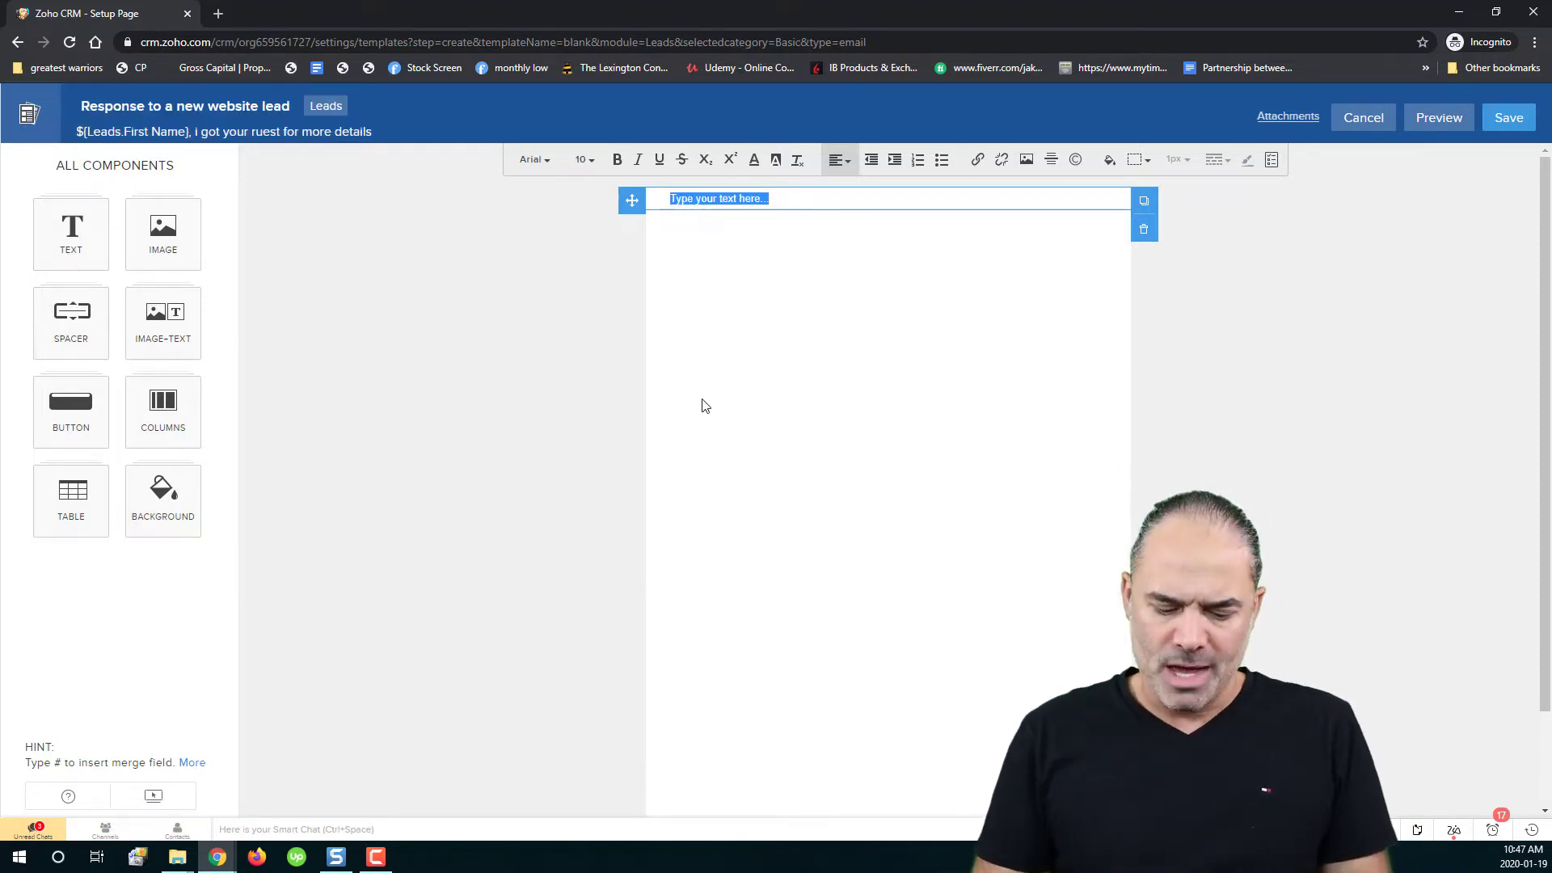
pyautogui.write('Hey#')
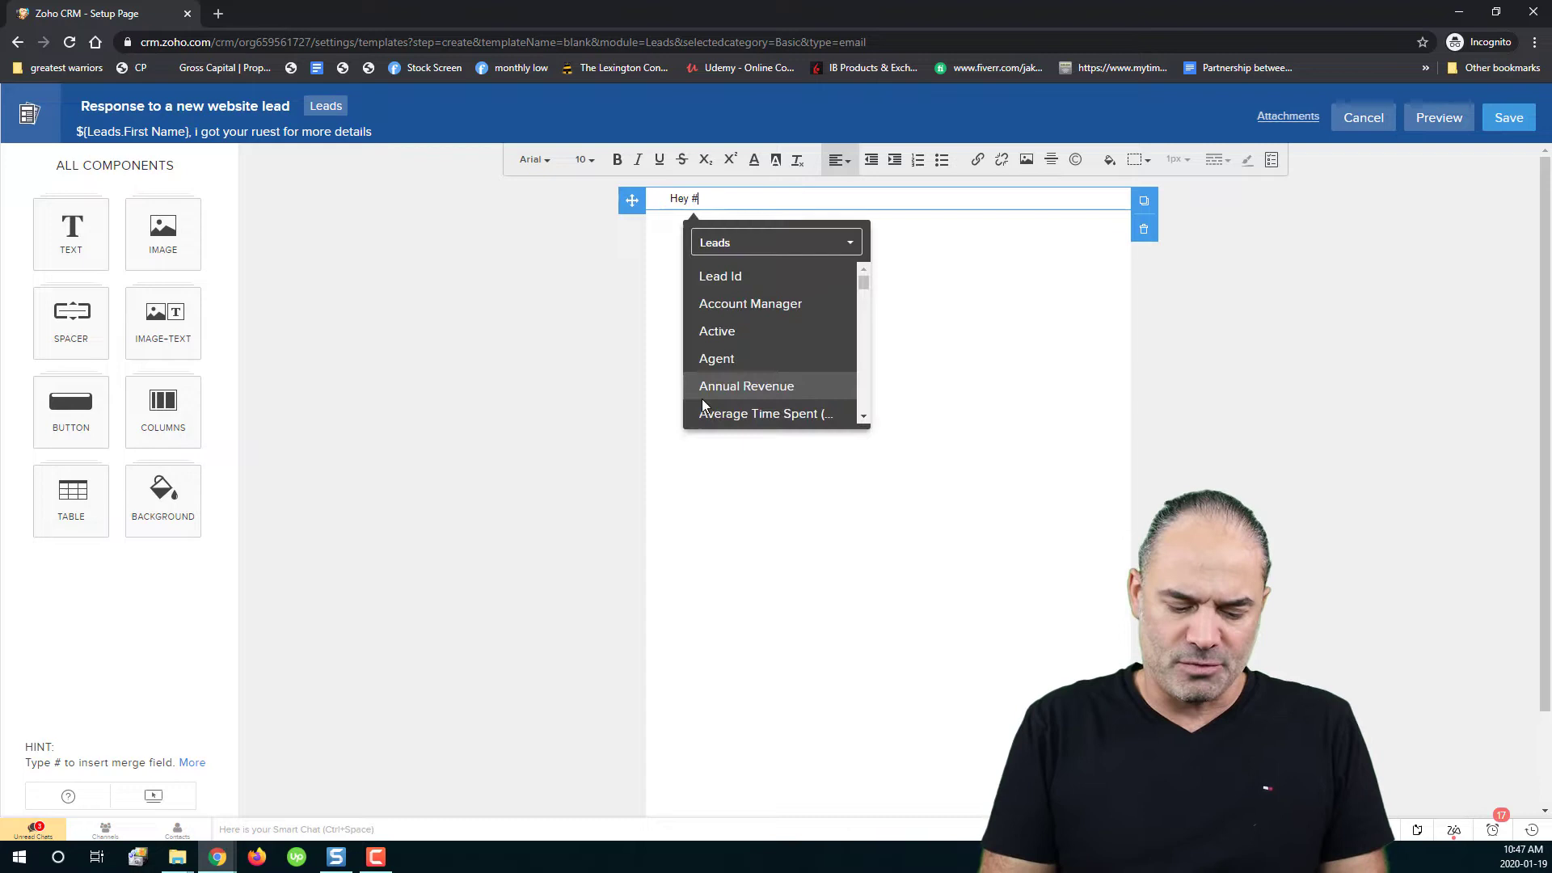
pyautogui.write('firs')
pyautogui.press('Return')
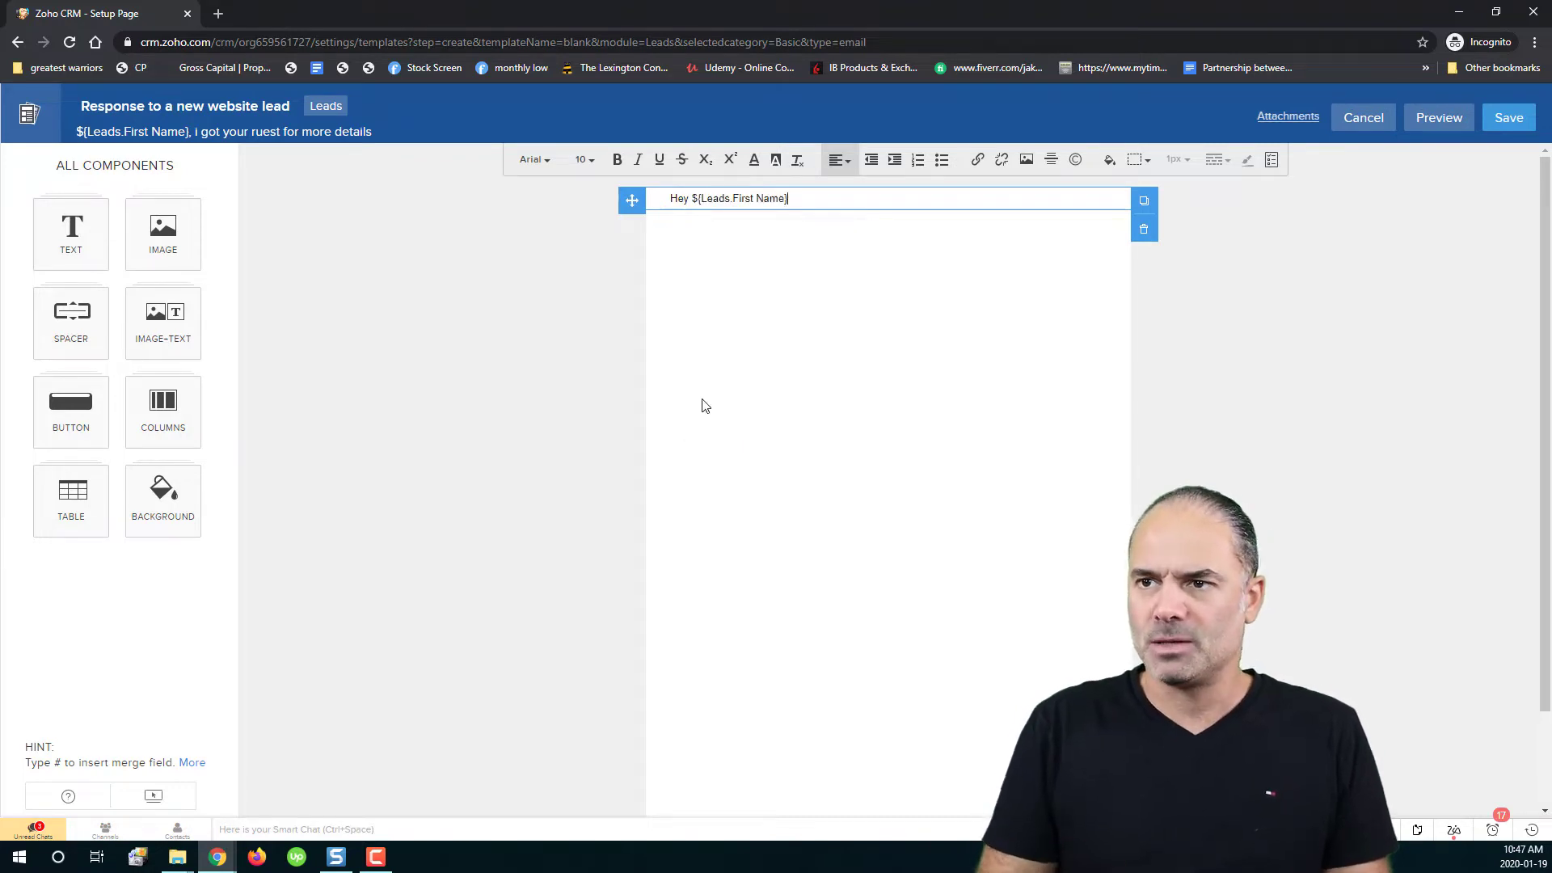
pyautogui.write(',')
pyautogui.press('Return')
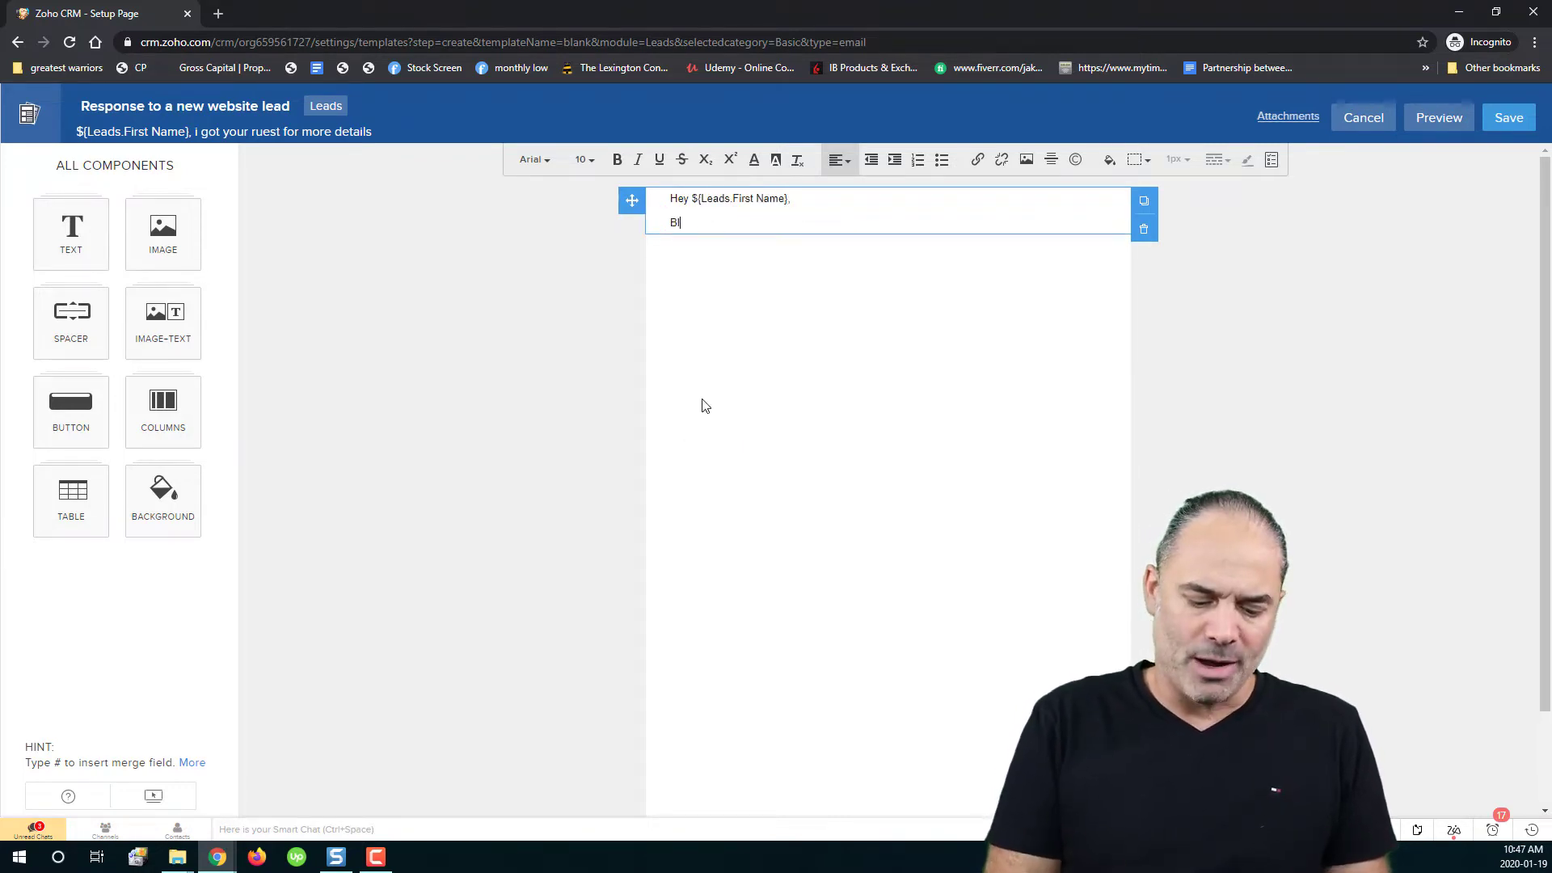
pyautogui.write('a vla')
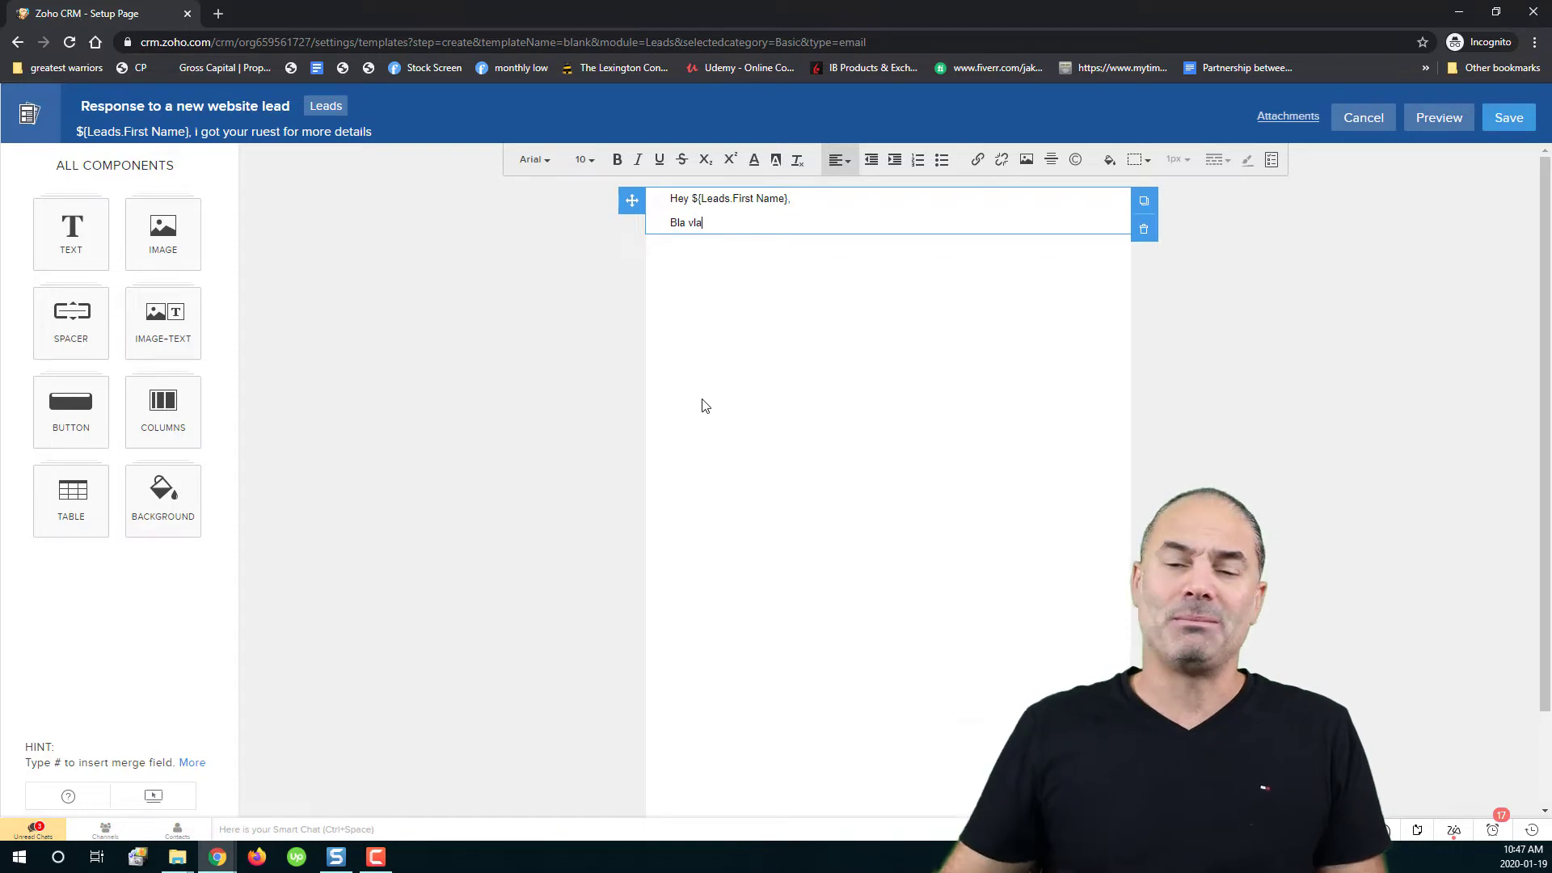
pyautogui.press('Return')
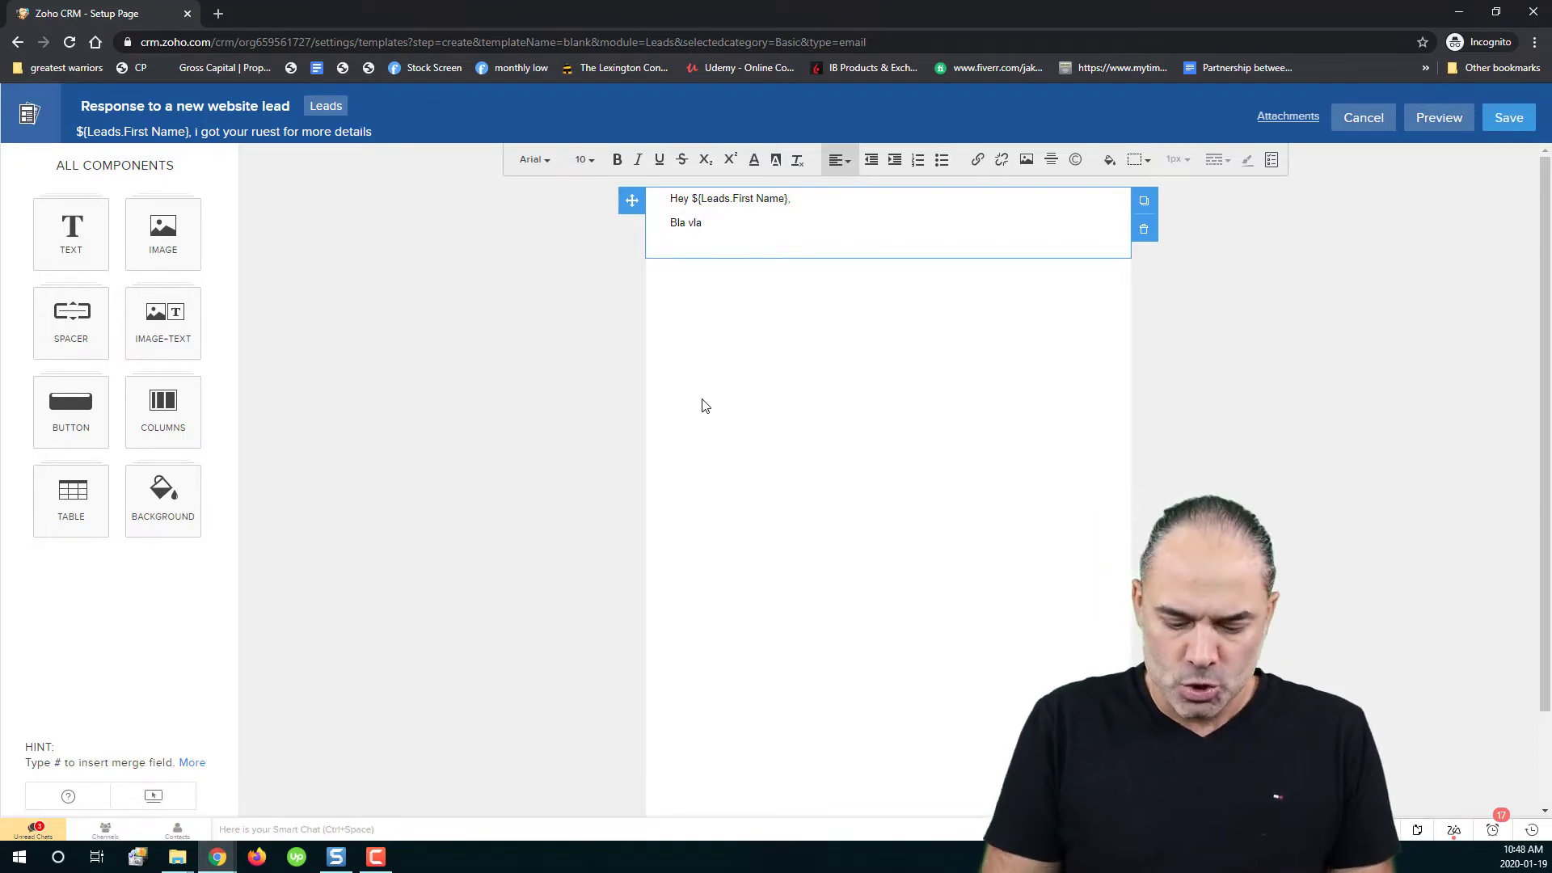
pyautogui.press('Return')
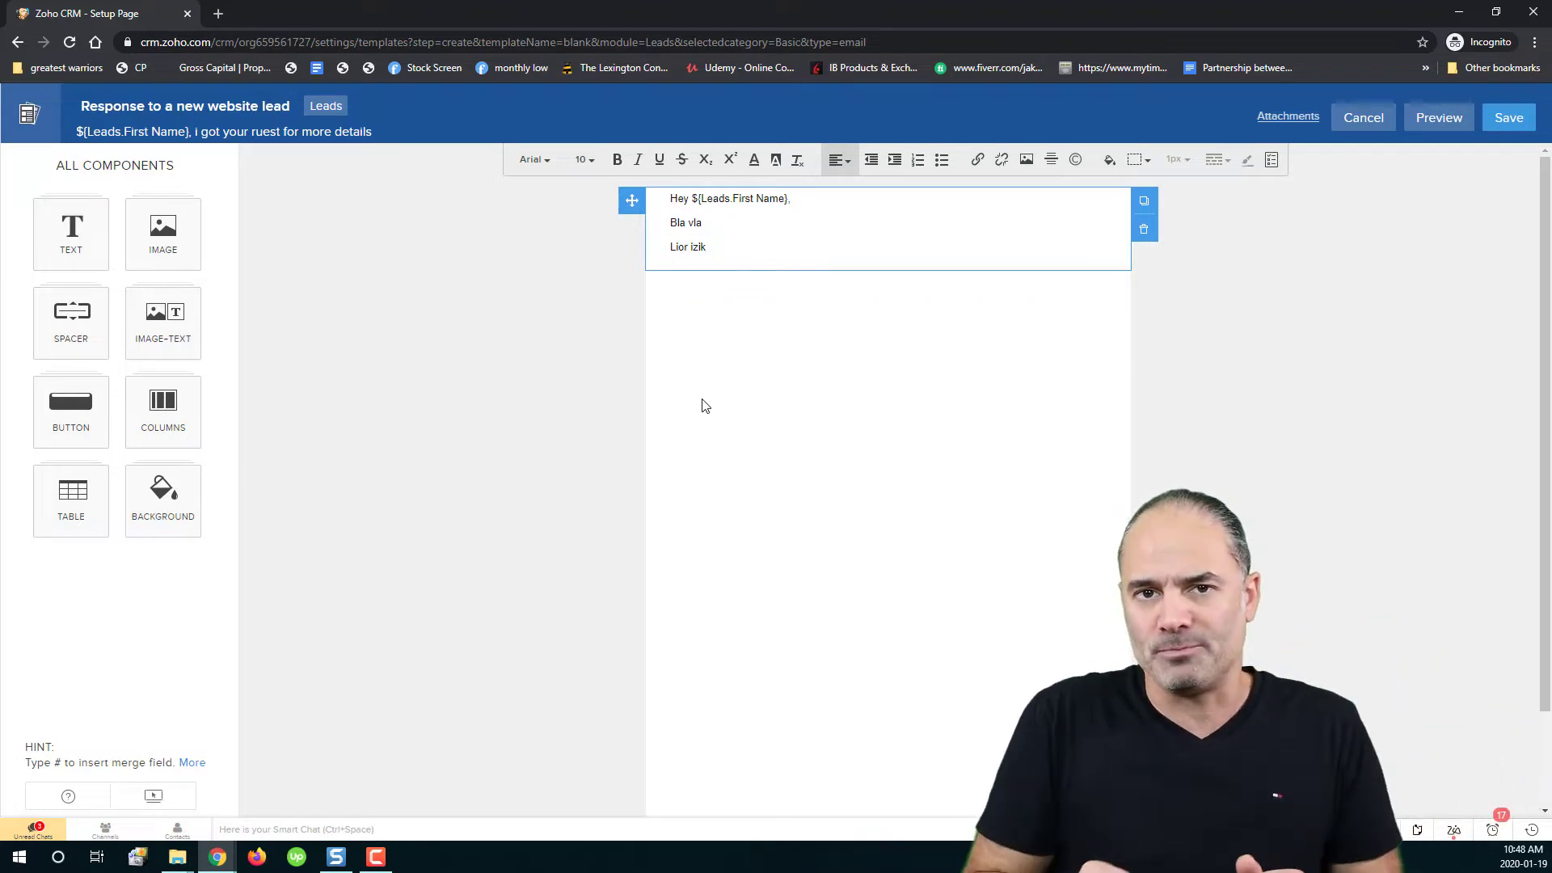
pyautogui.press('BackSpace')
pyautogui.press('BackSpace')
pyautogui.press('BackSpace')
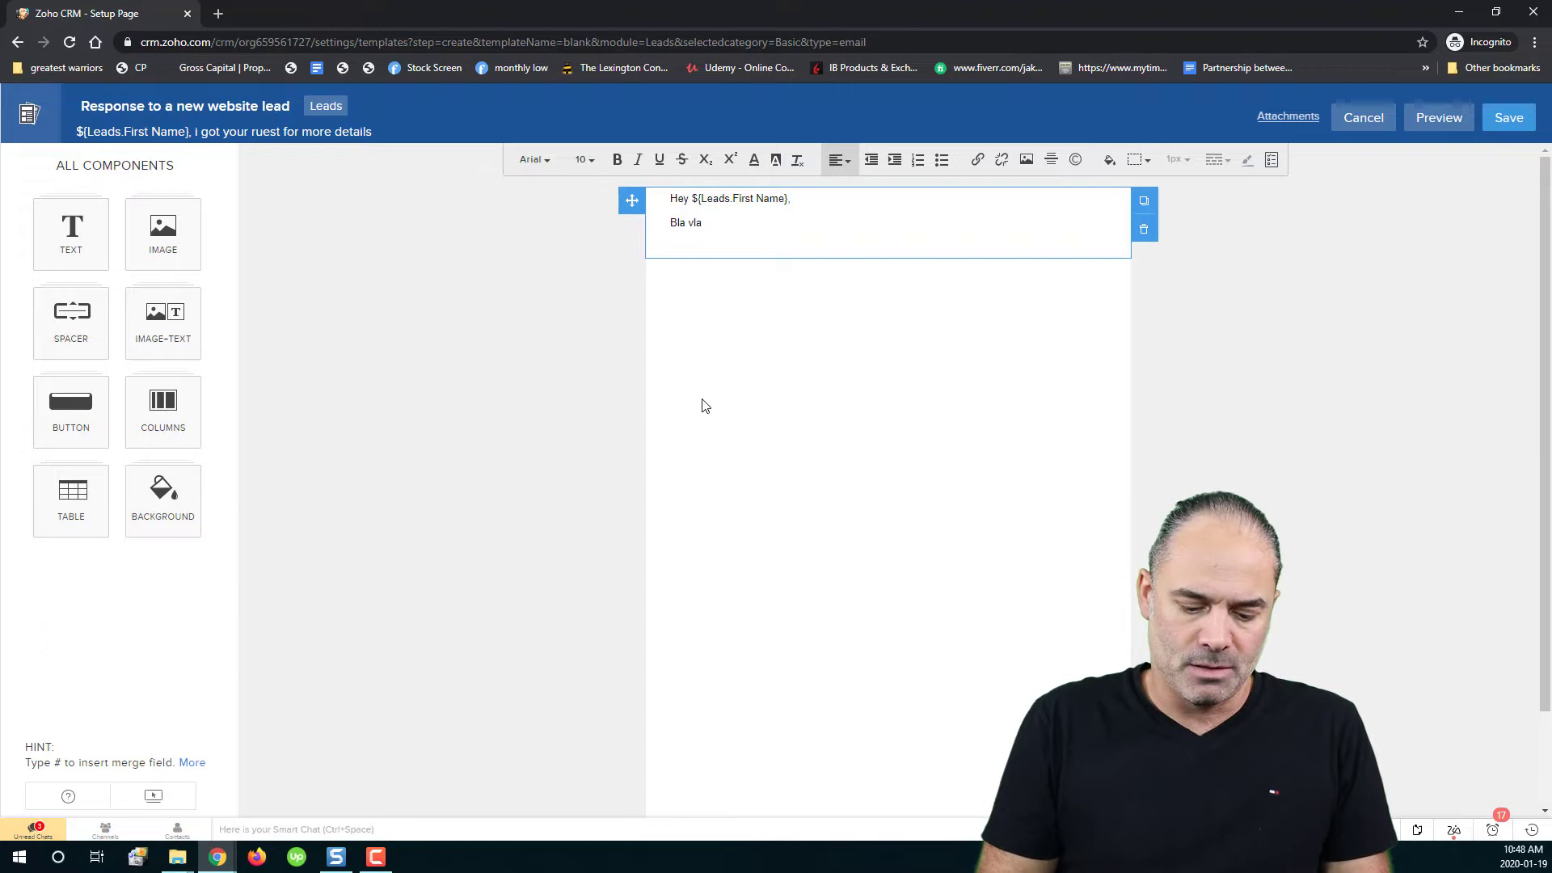
pyautogui.write('#user')
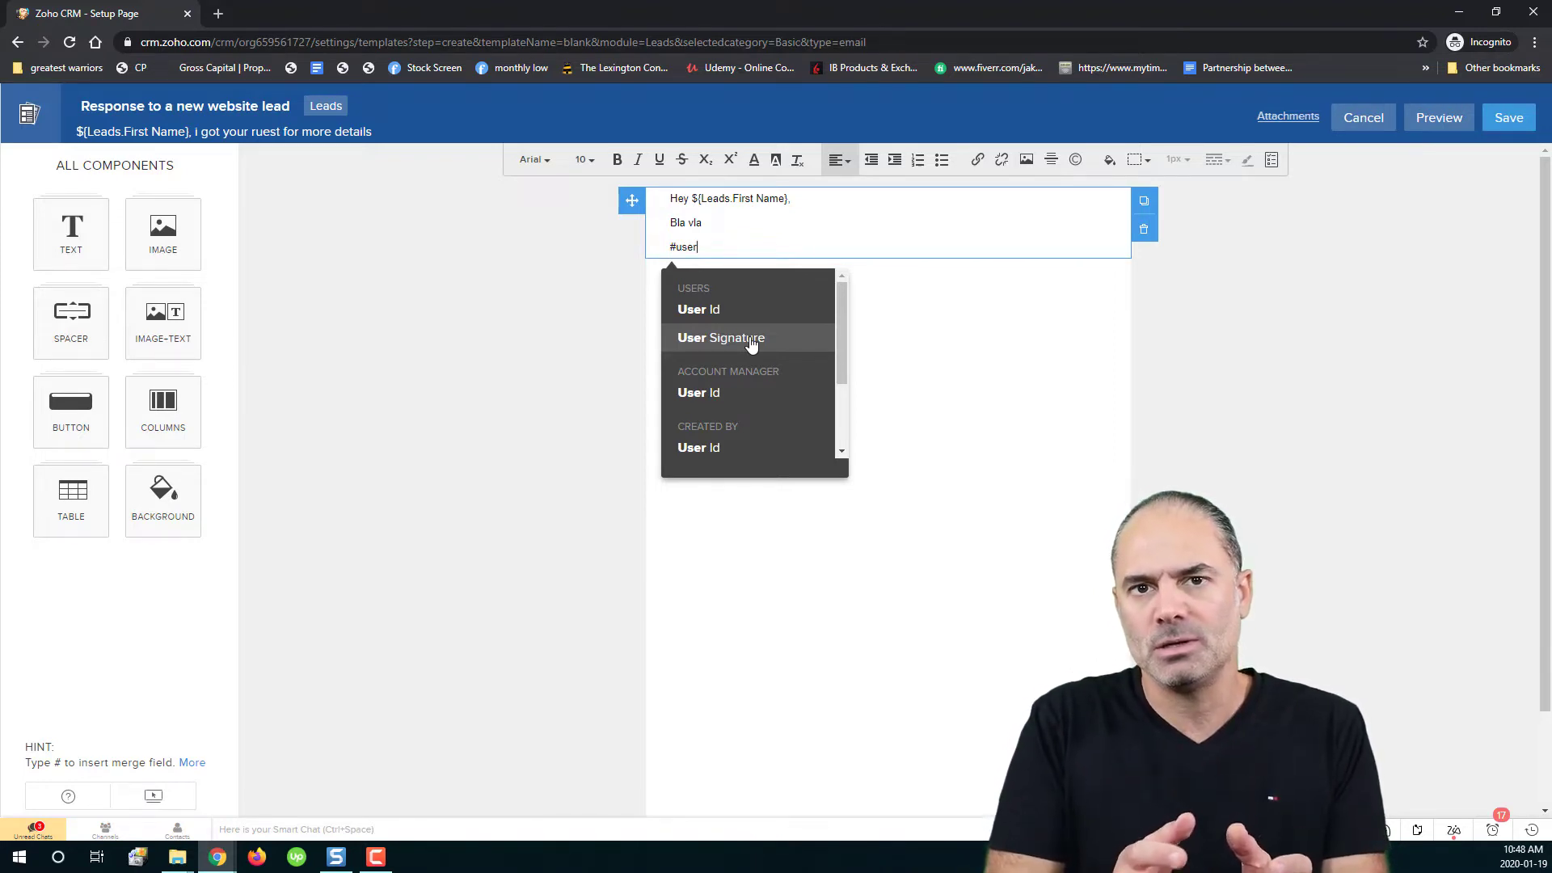
# End the body with the ${userSignature} merge field via #user.
pyautogui.click(750, 345)
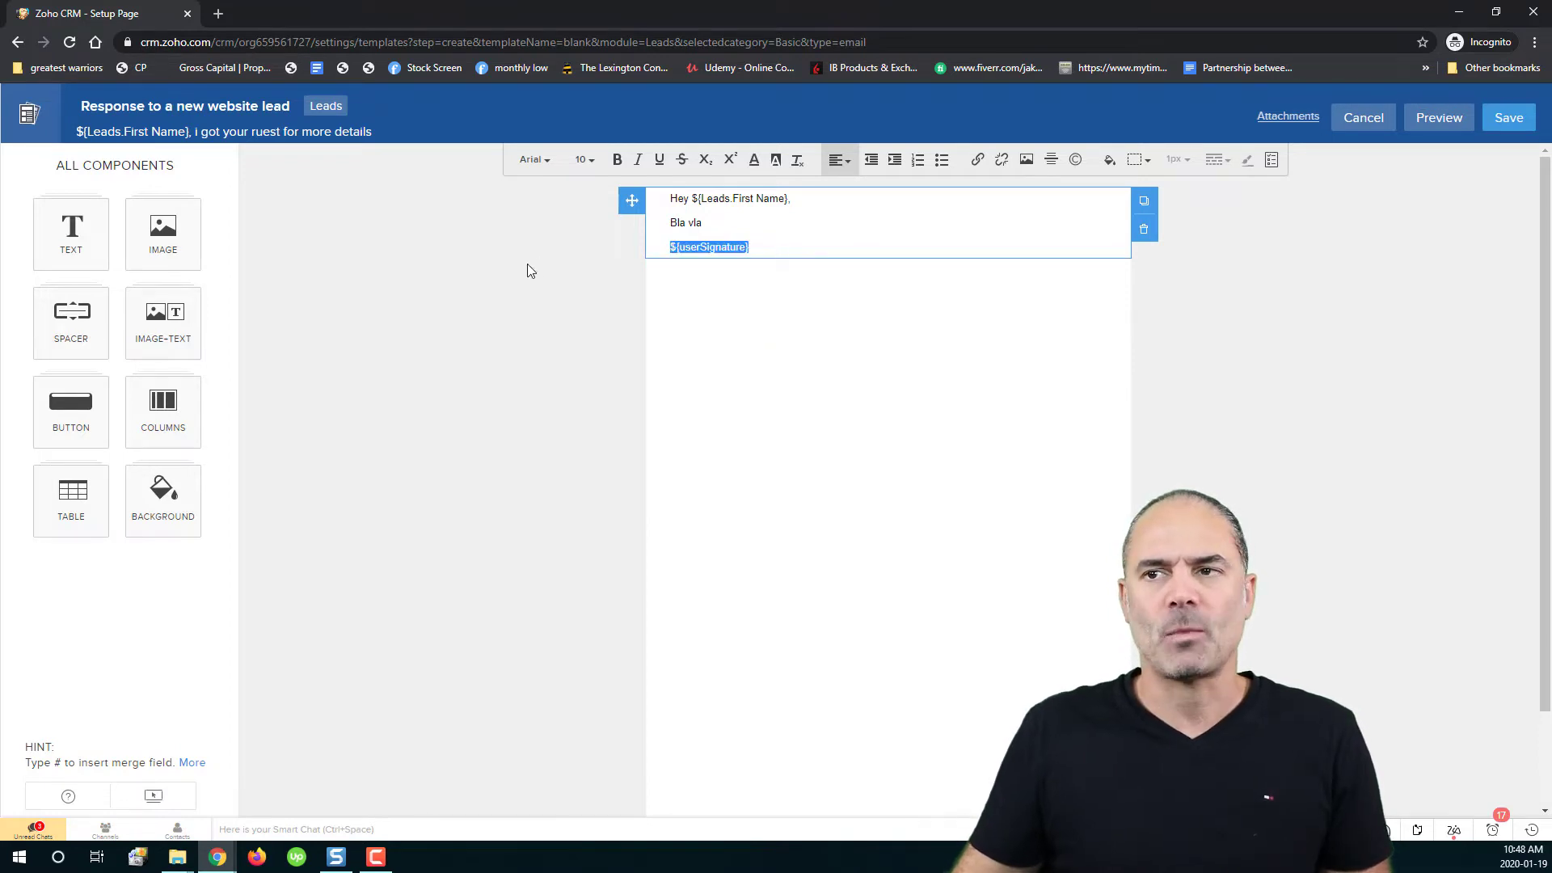
# Load crm.zoho.com in a new tab and check the saved signature in Personal Settings.
pyautogui.click(219, 16)
pyautogui.write('crm.zoho.com')
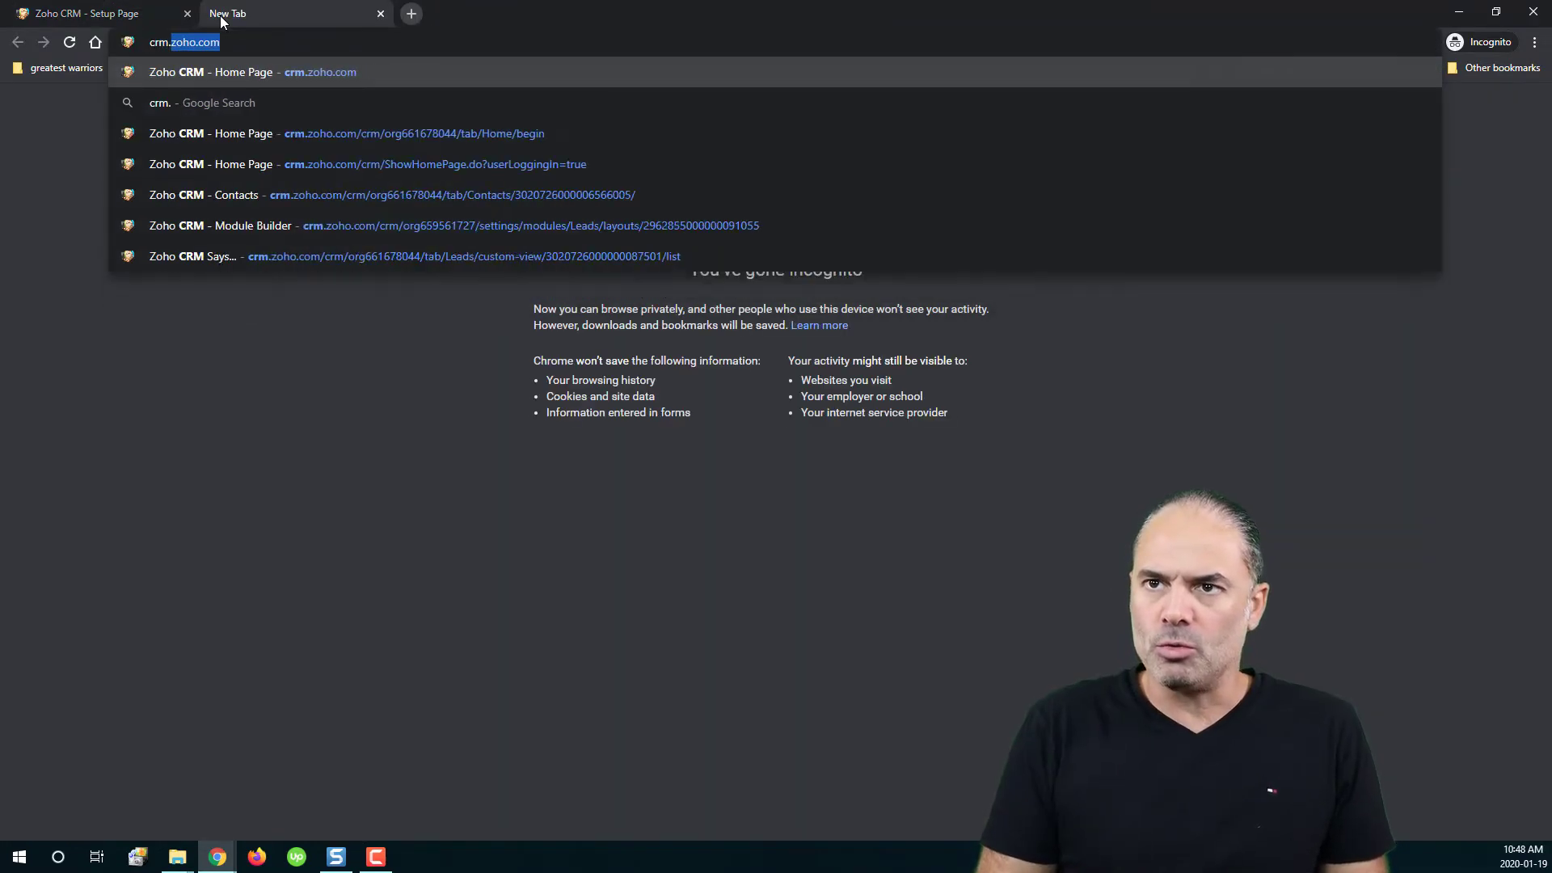
pyautogui.press('Return')
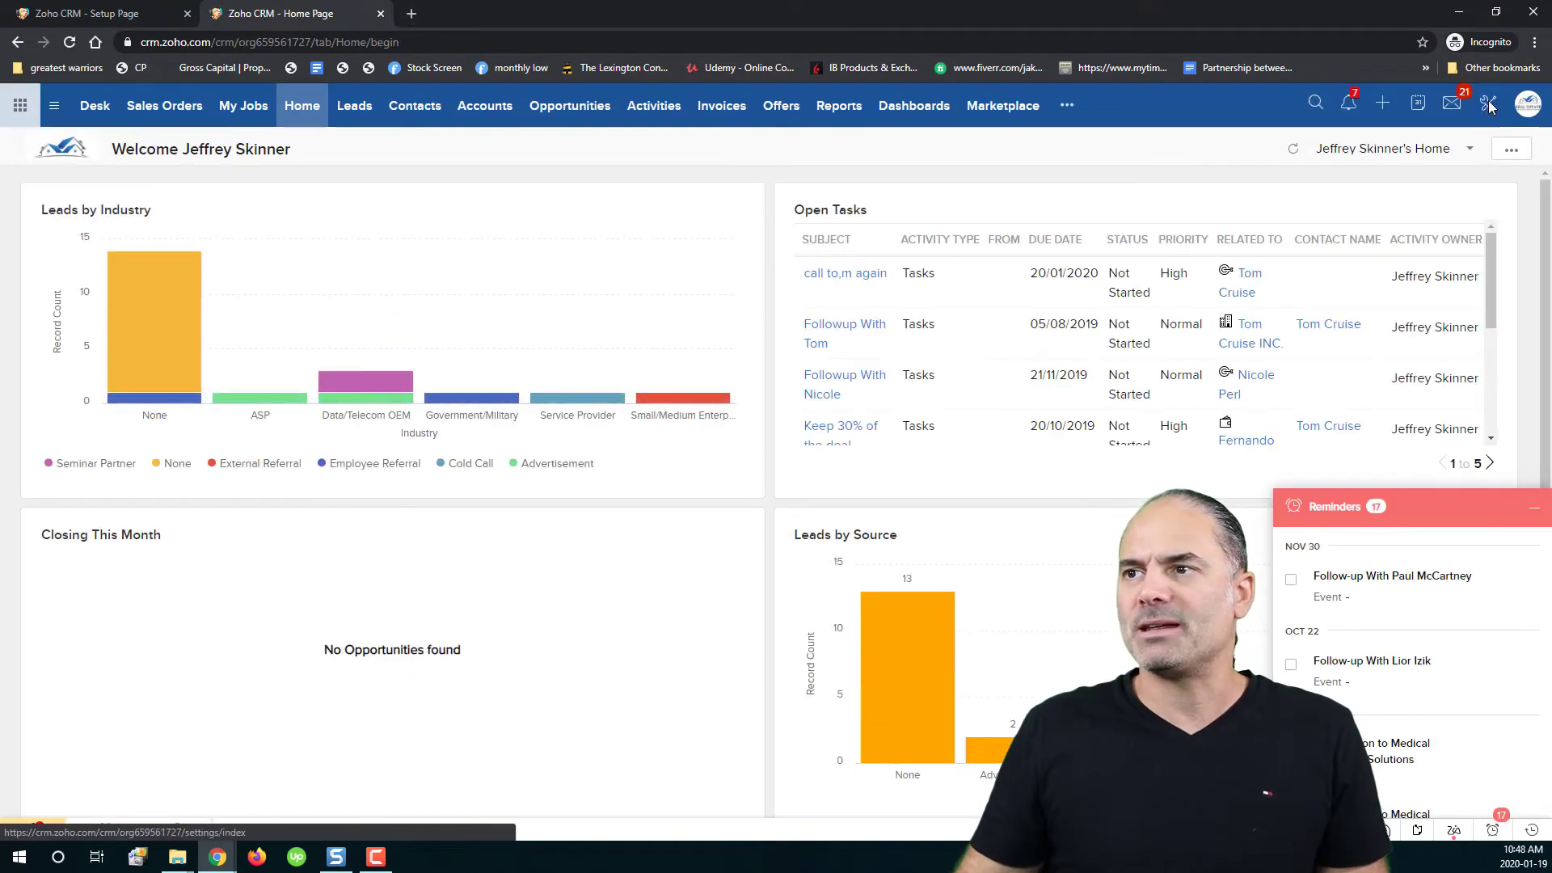
pyautogui.click(1487, 104)
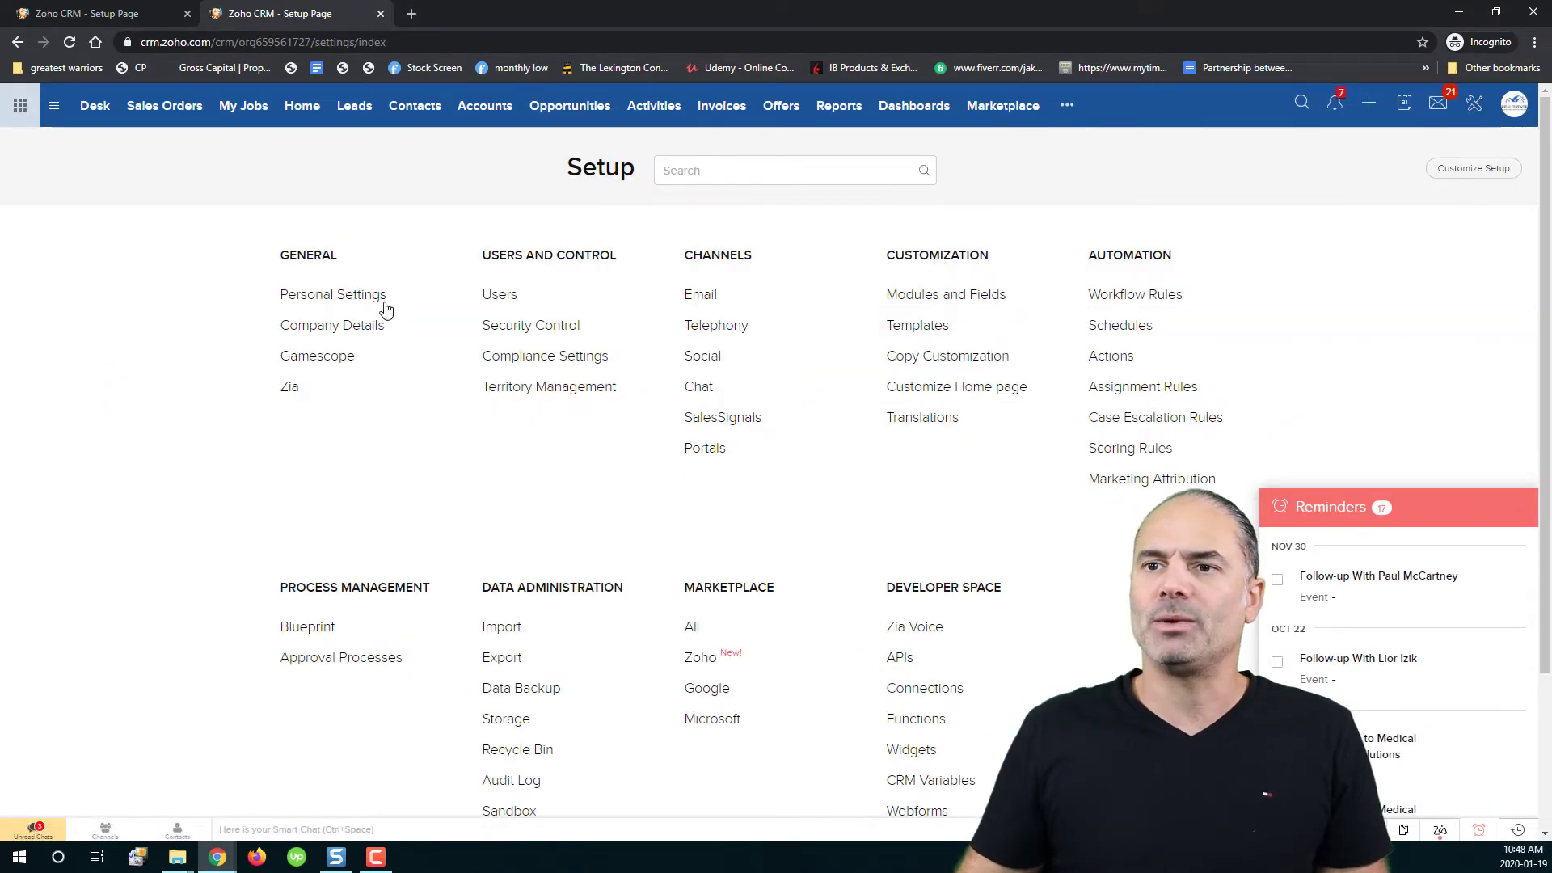
pyautogui.click(359, 298)
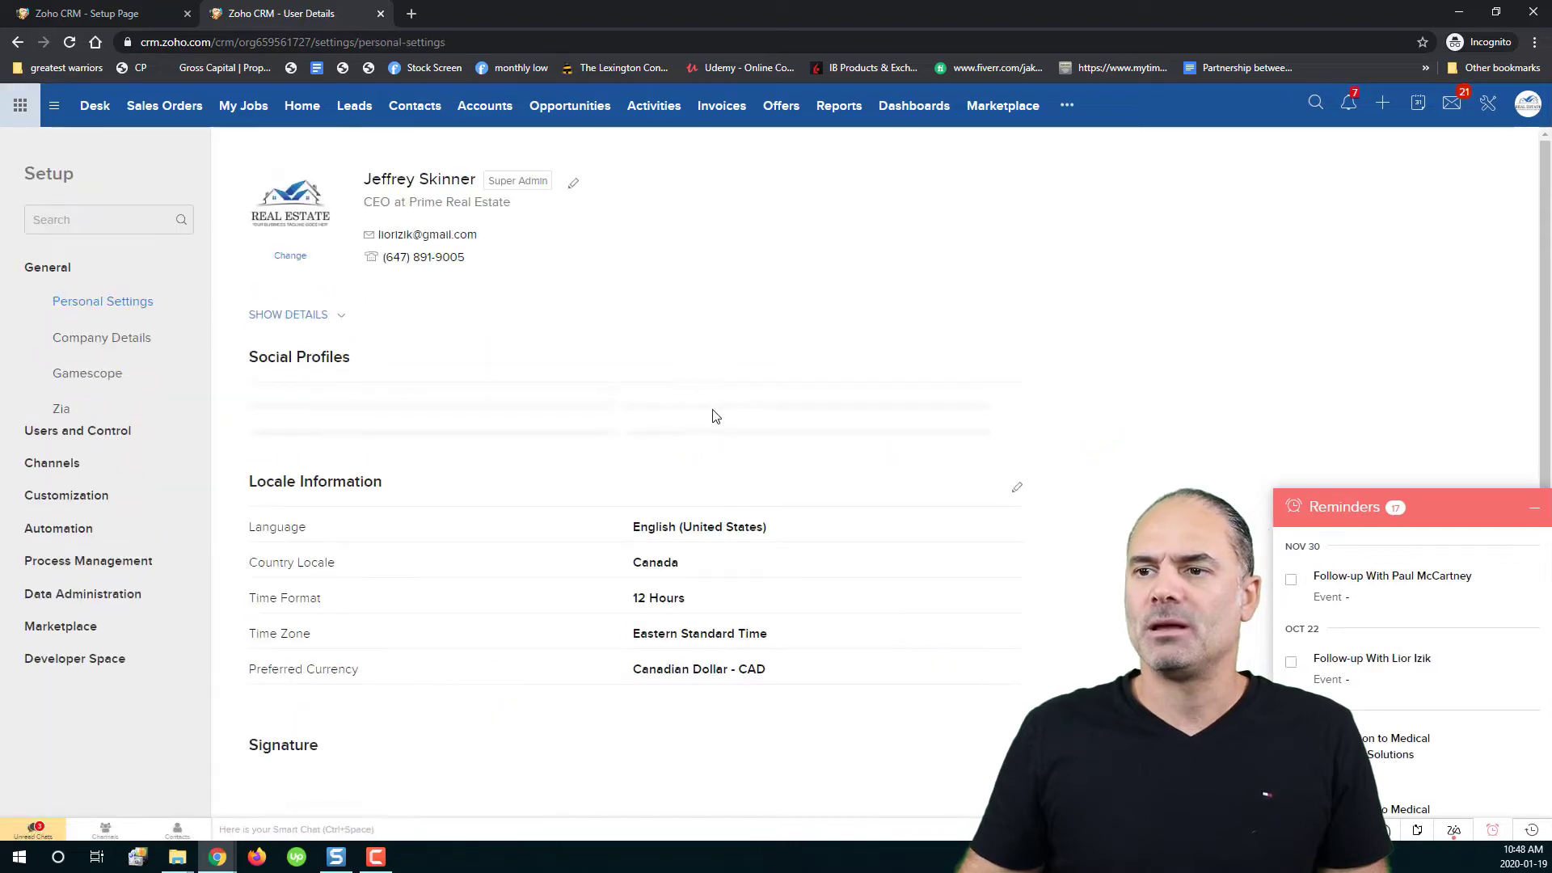
pyautogui.scroll(-5, 713, 416)
pyautogui.scroll(-1, 714, 429)
pyautogui.scroll(3, 666, 429)
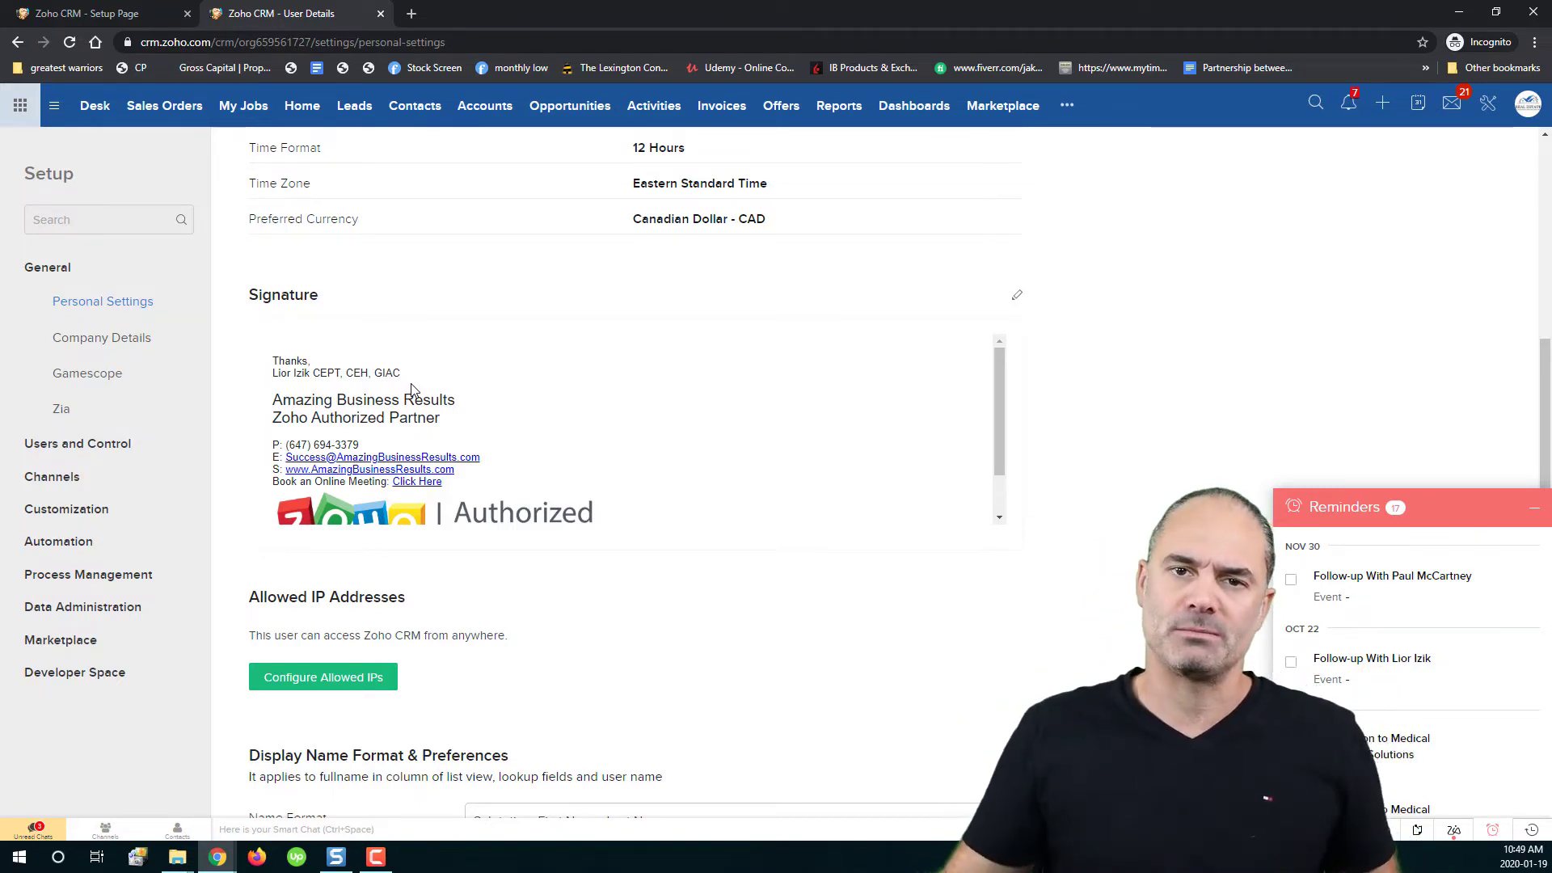
pyautogui.scroll(3, 1137, 302)
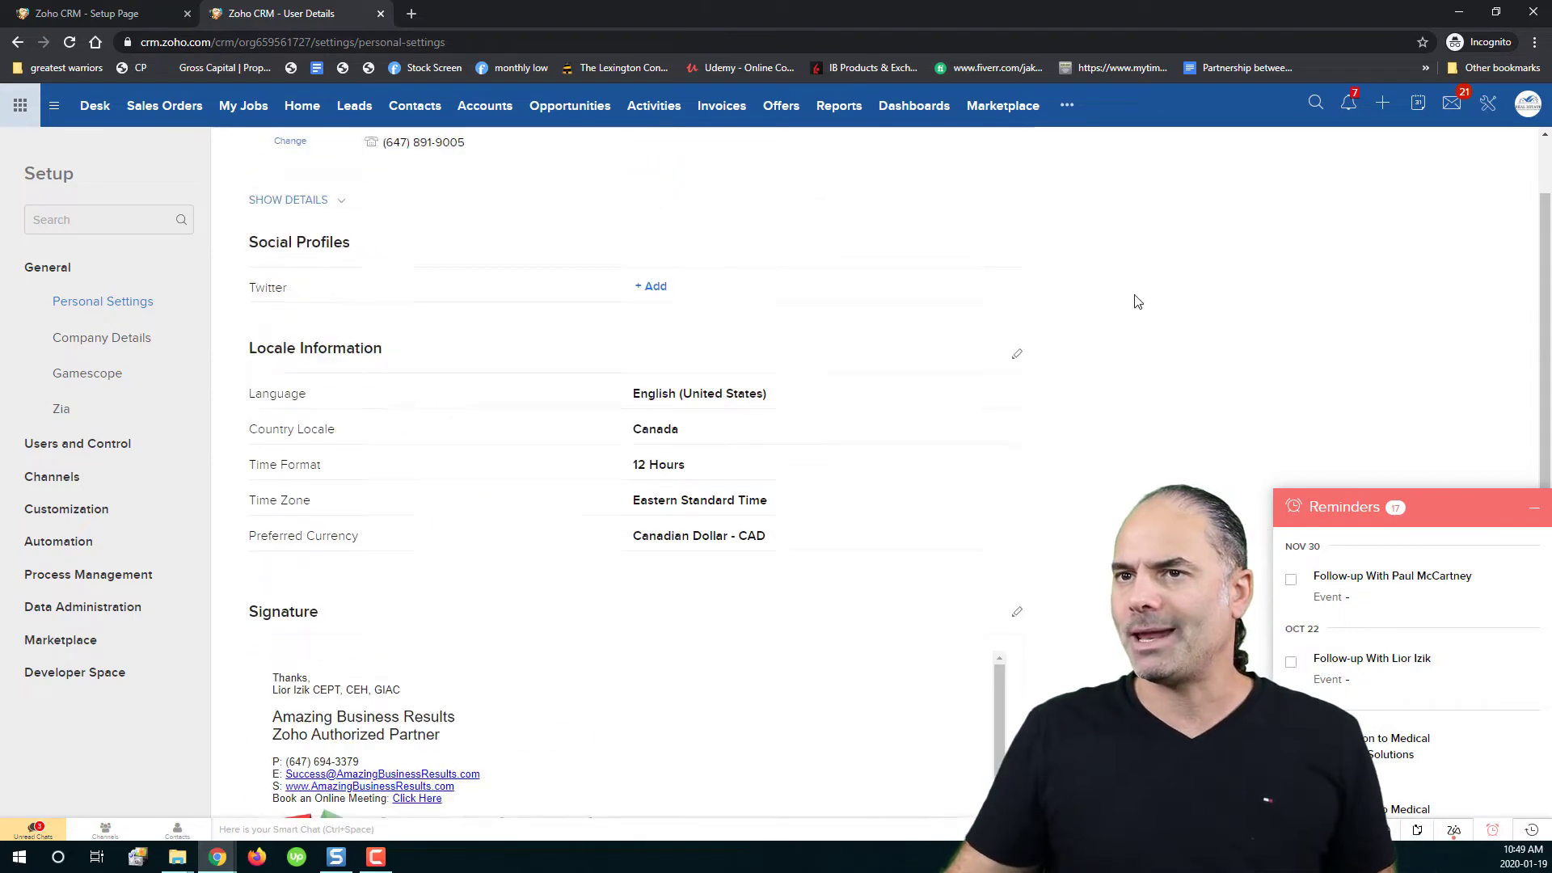
# Save the 'Response to a new website lead' template into the Leads folder.
pyautogui.click(136, 17)
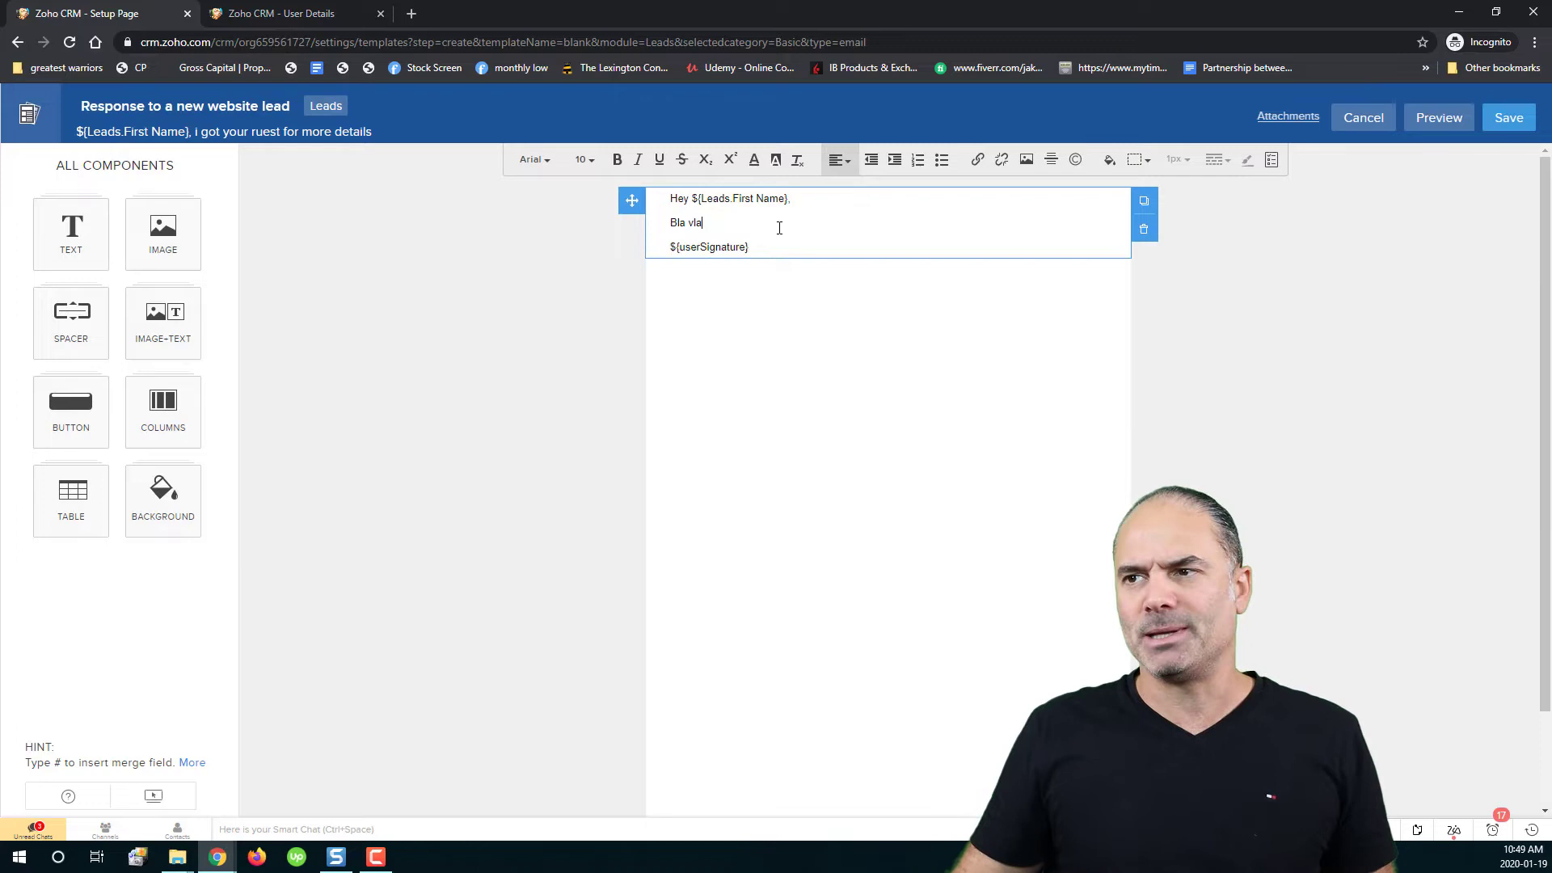
pyautogui.click(1509, 122)
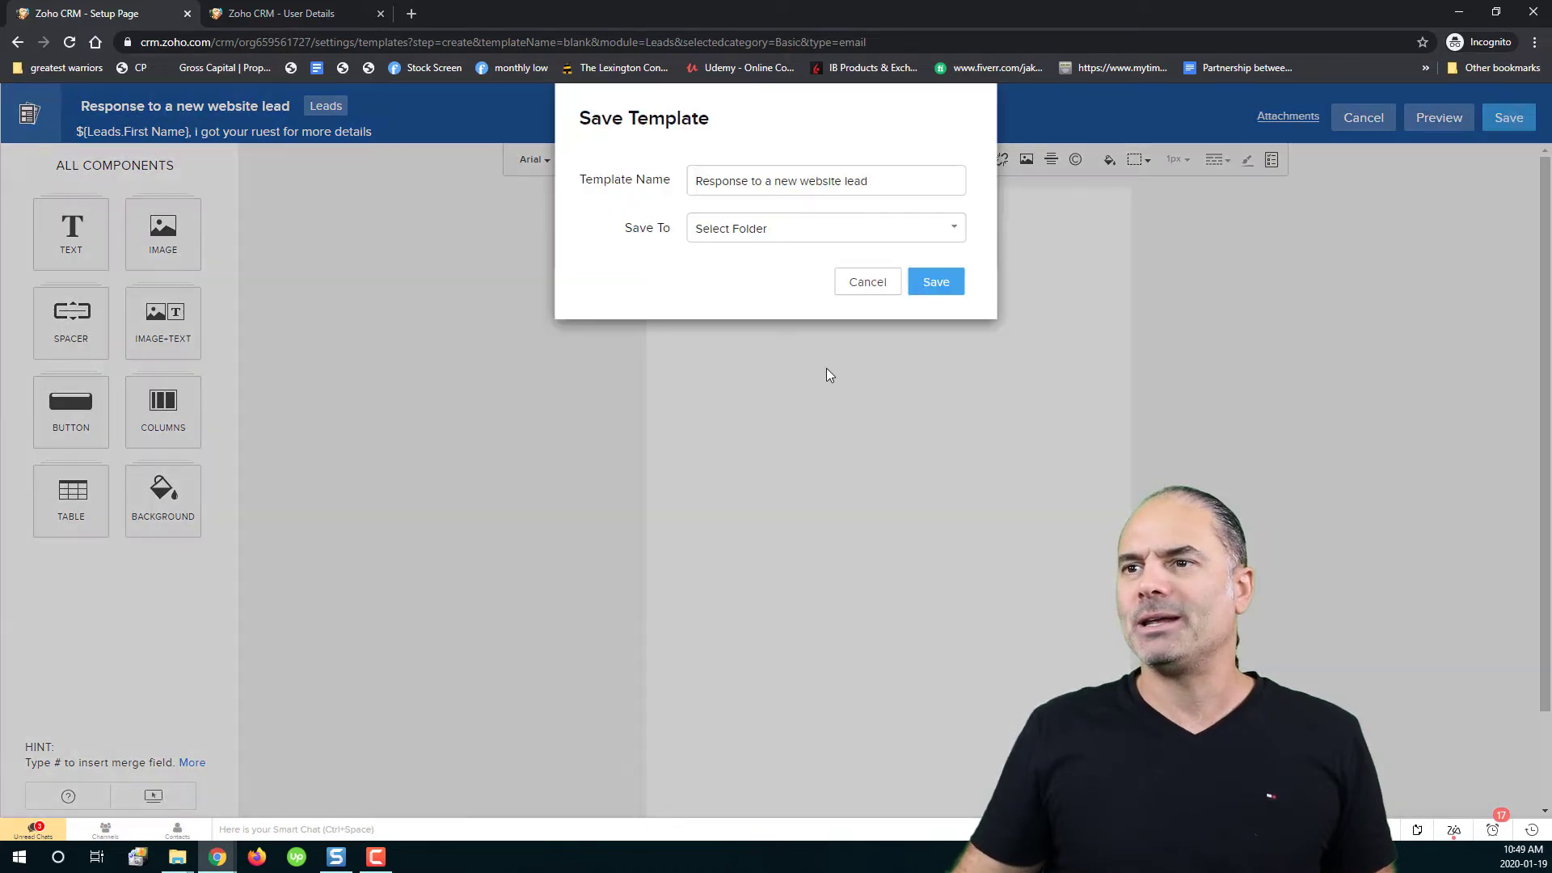
pyautogui.click(781, 231)
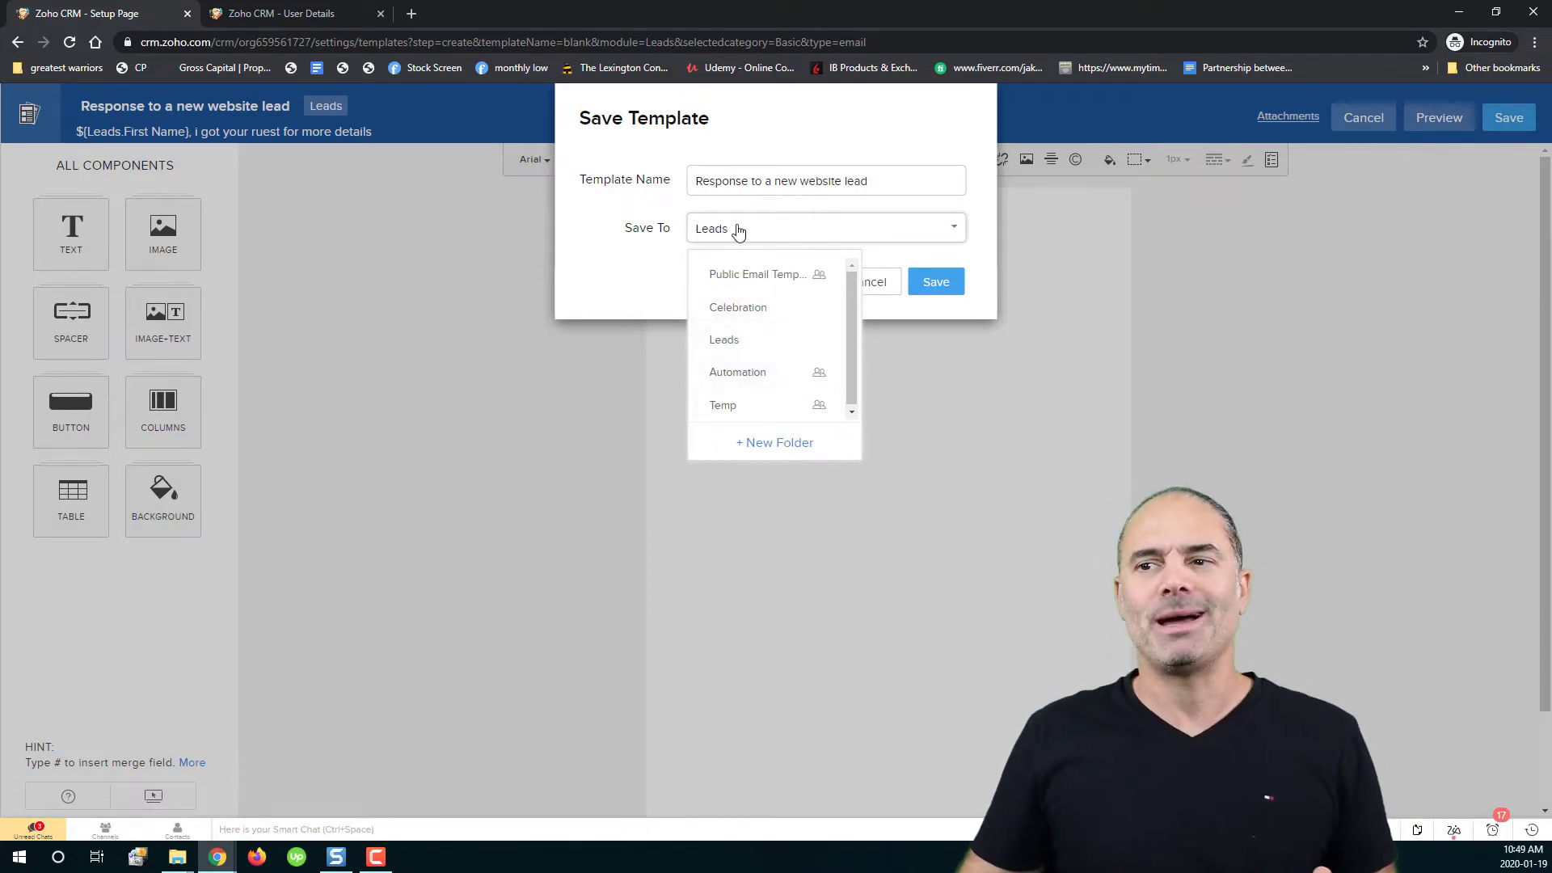
pyautogui.click(763, 343)
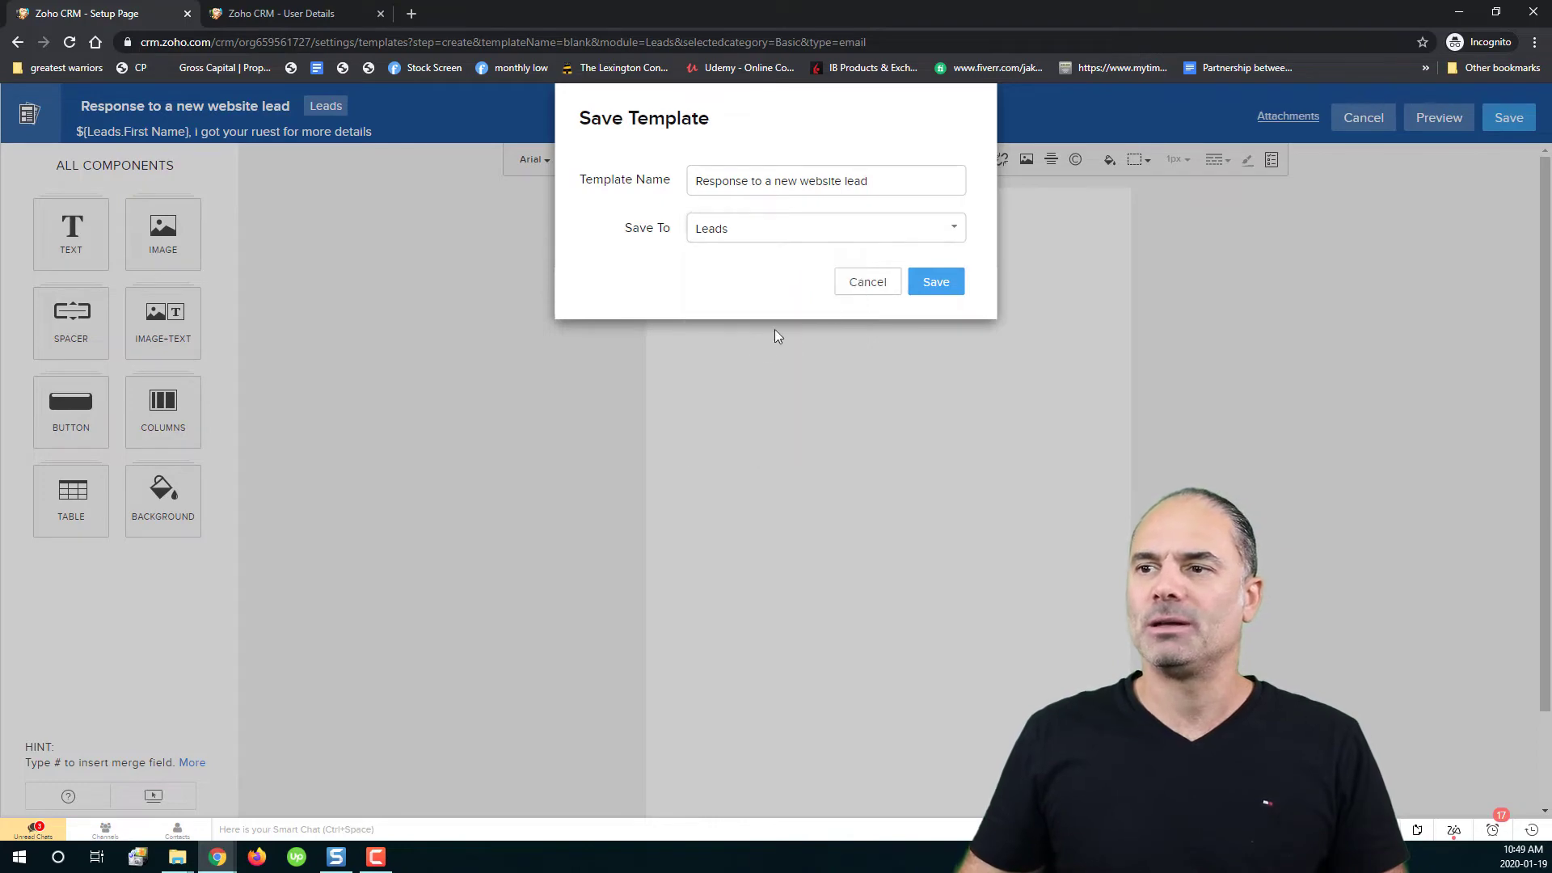
pyautogui.click(939, 282)
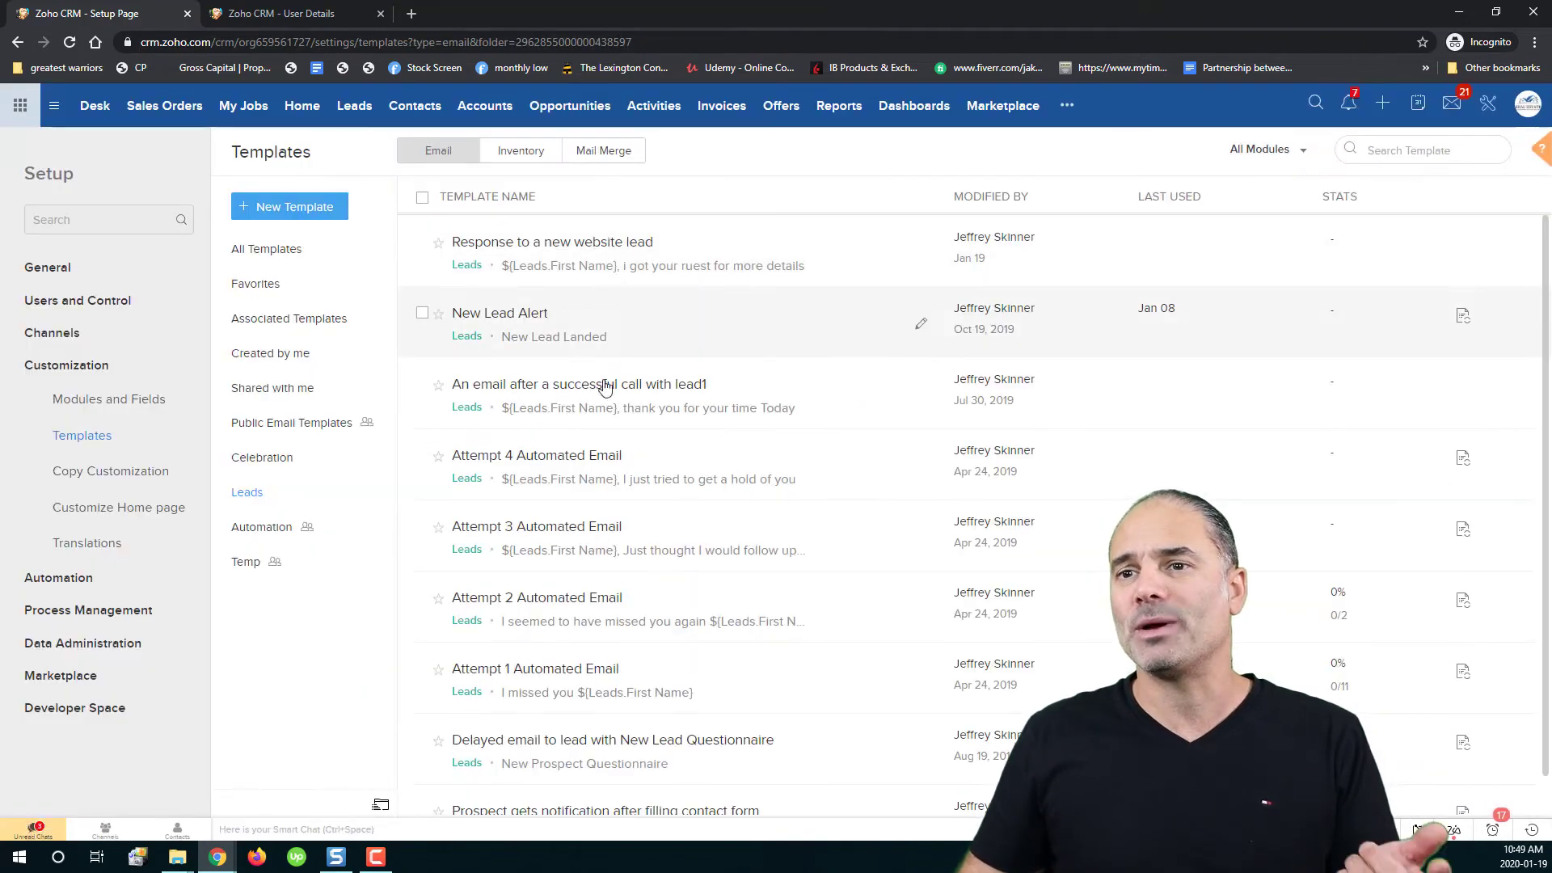
pyautogui.moveTo(279, 492)
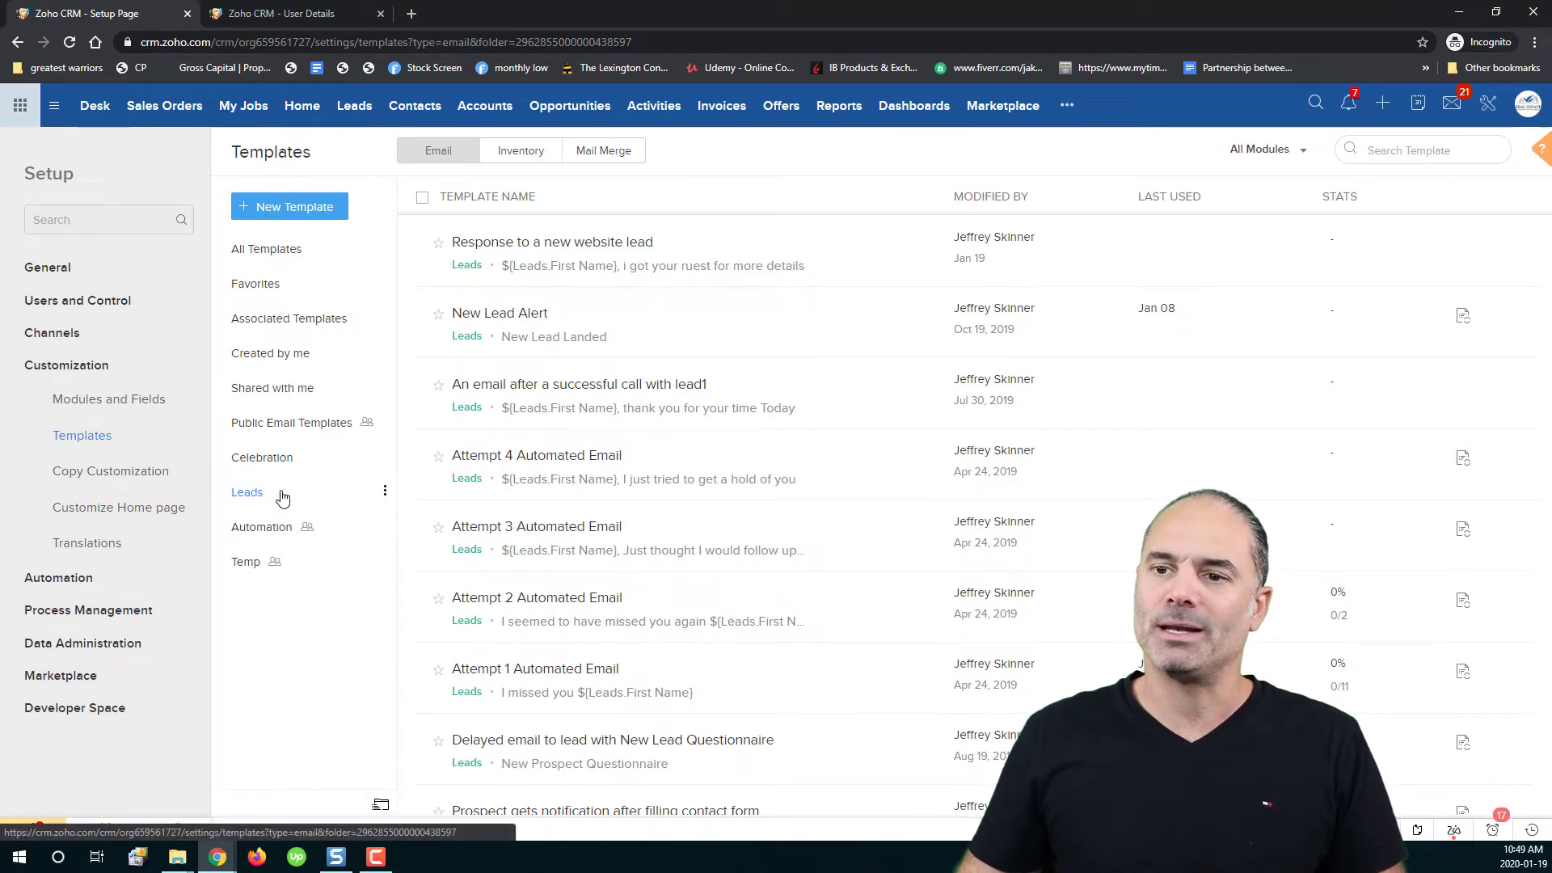
pyautogui.scroll(-1, 630, 437)
pyautogui.scroll(1, 624, 430)
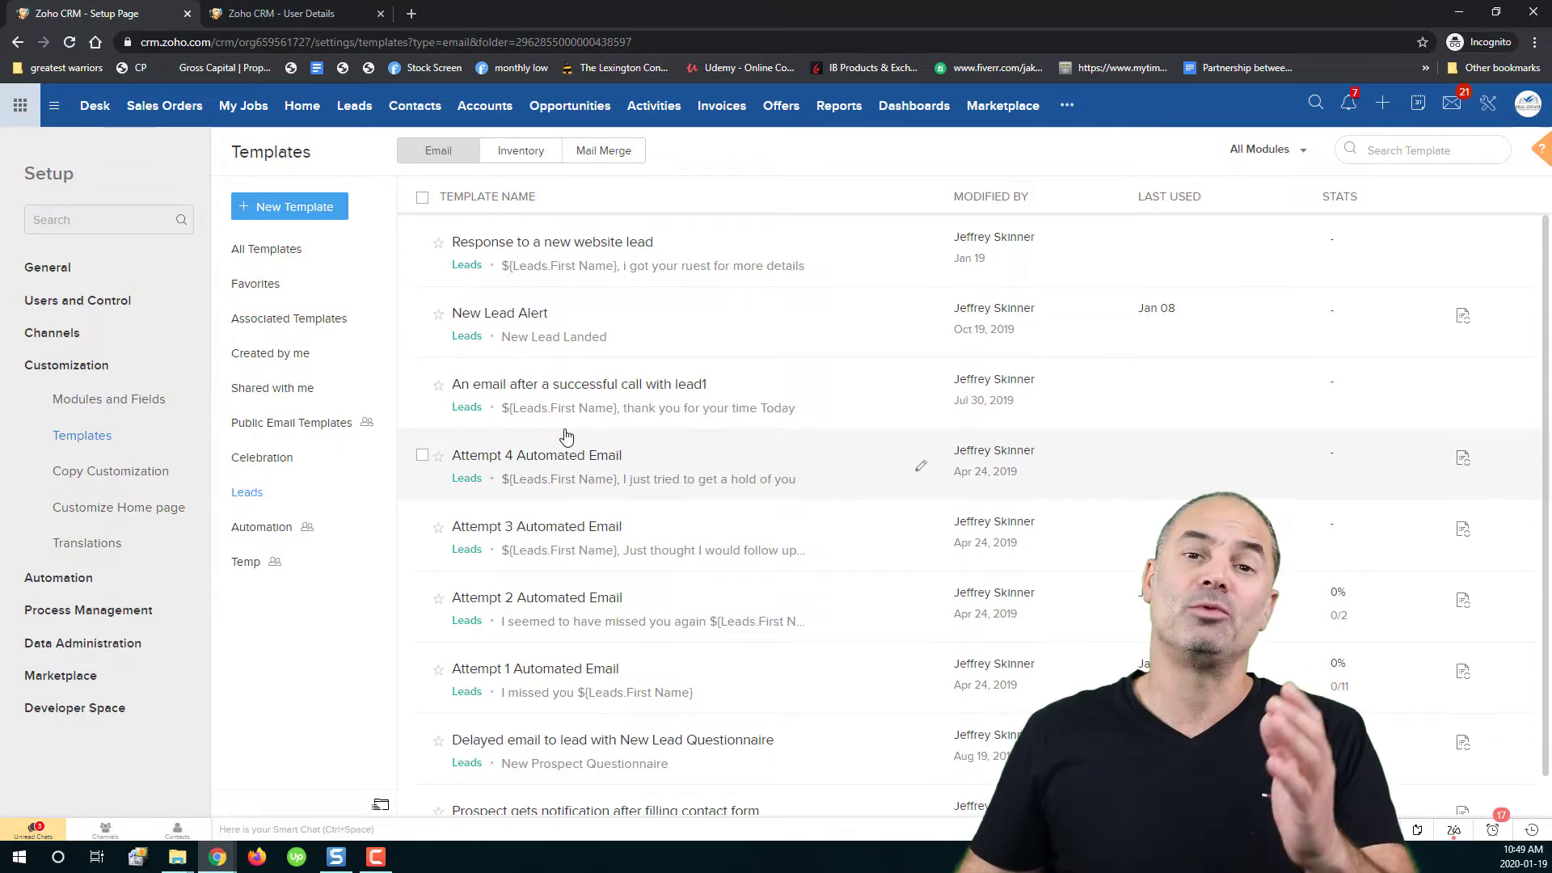
pyautogui.scroll(-1, 567, 437)
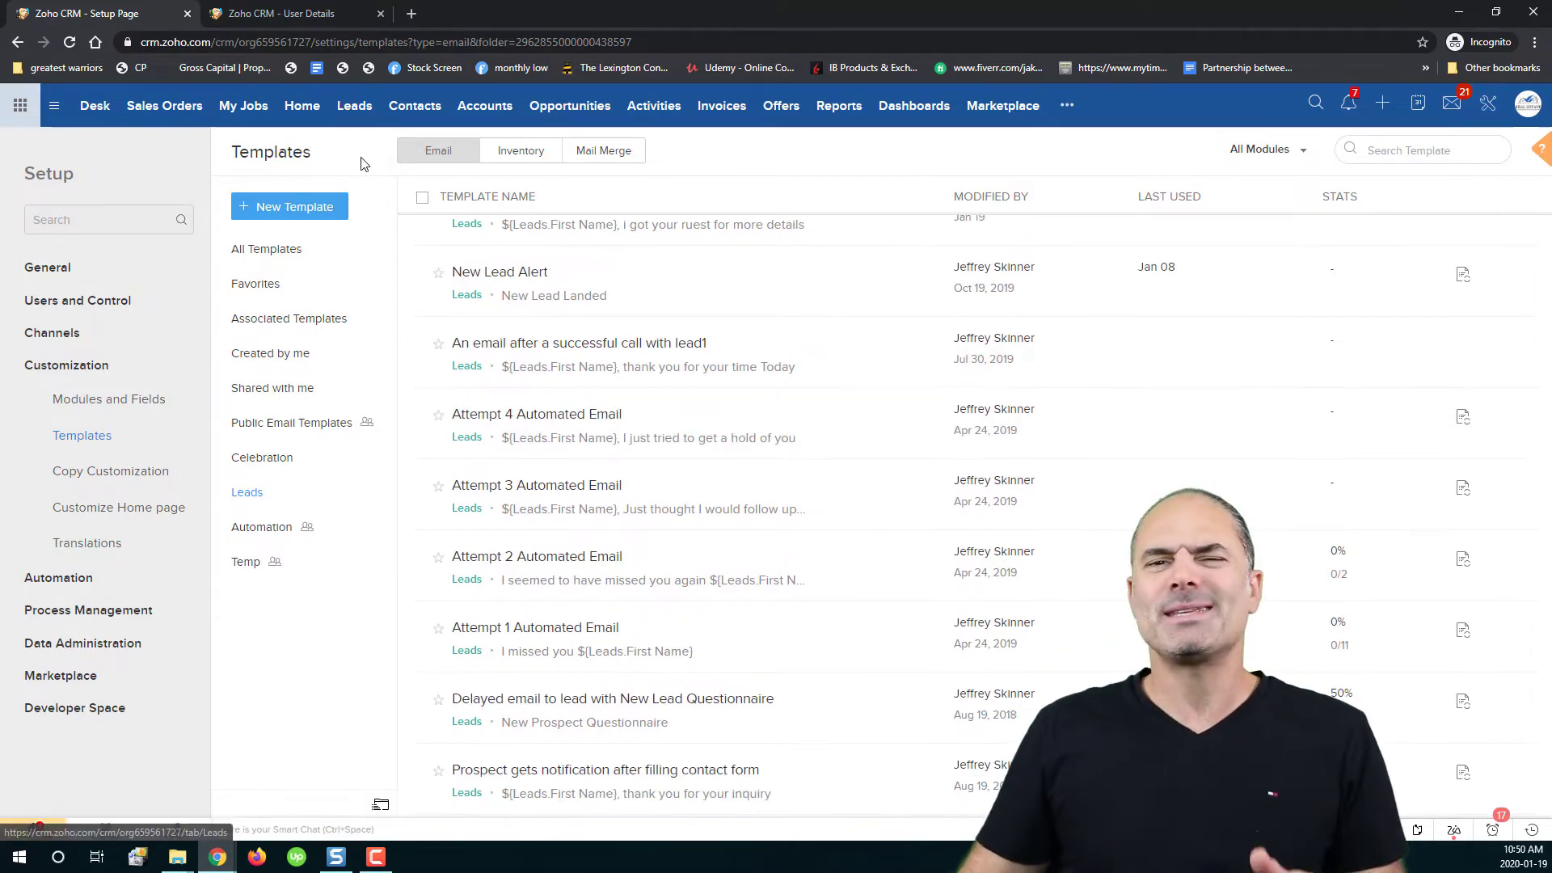
# Compose an email to the first lead using the 'Response to a new website lead' template.
pyautogui.click(318, 15)
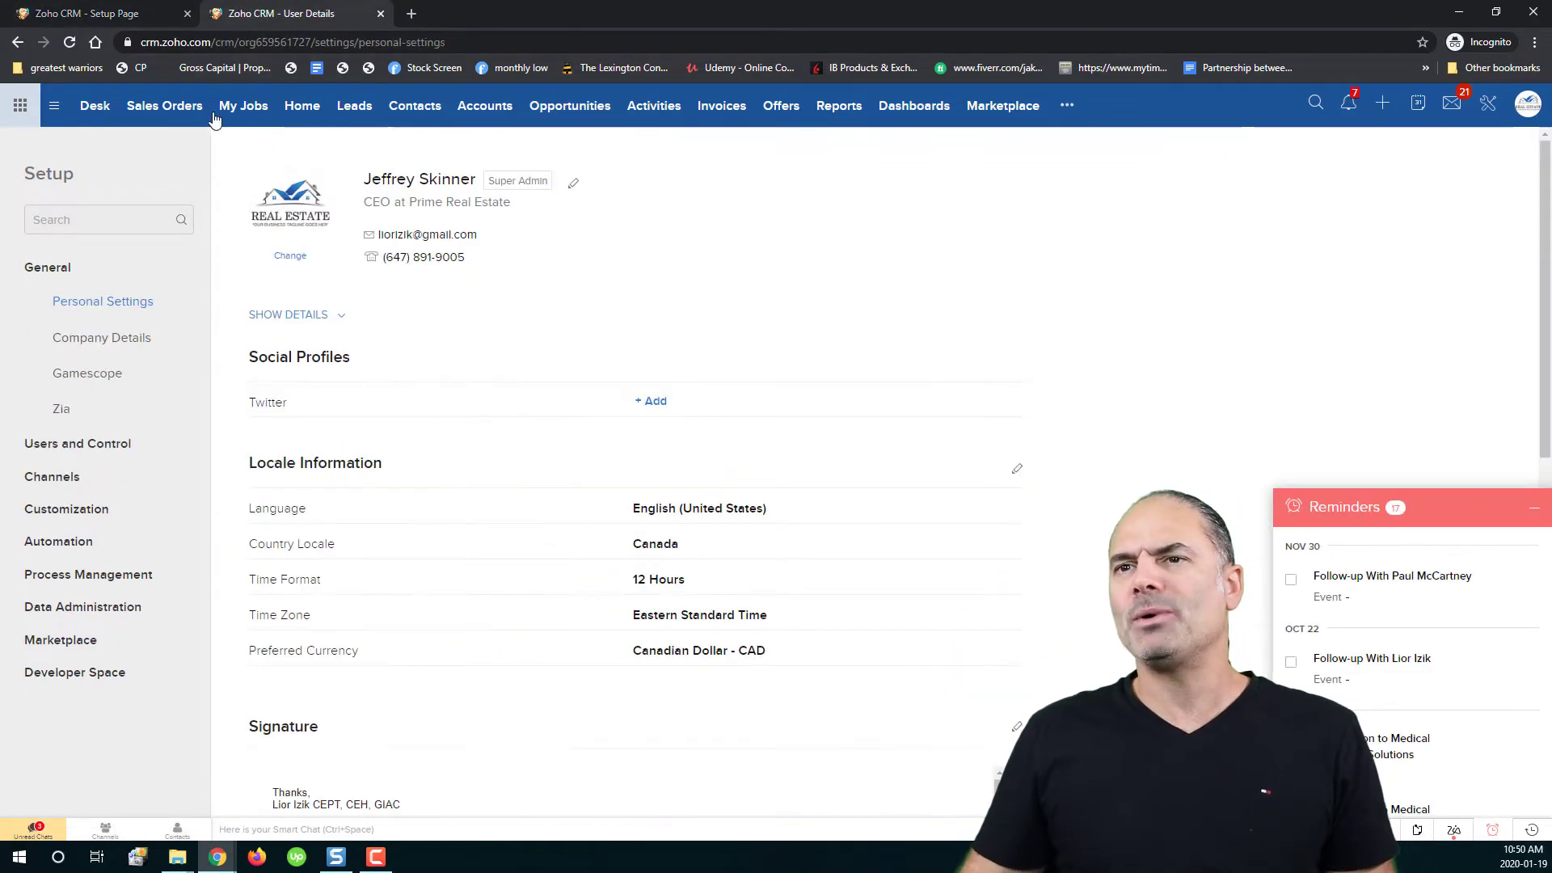
pyautogui.click(353, 108)
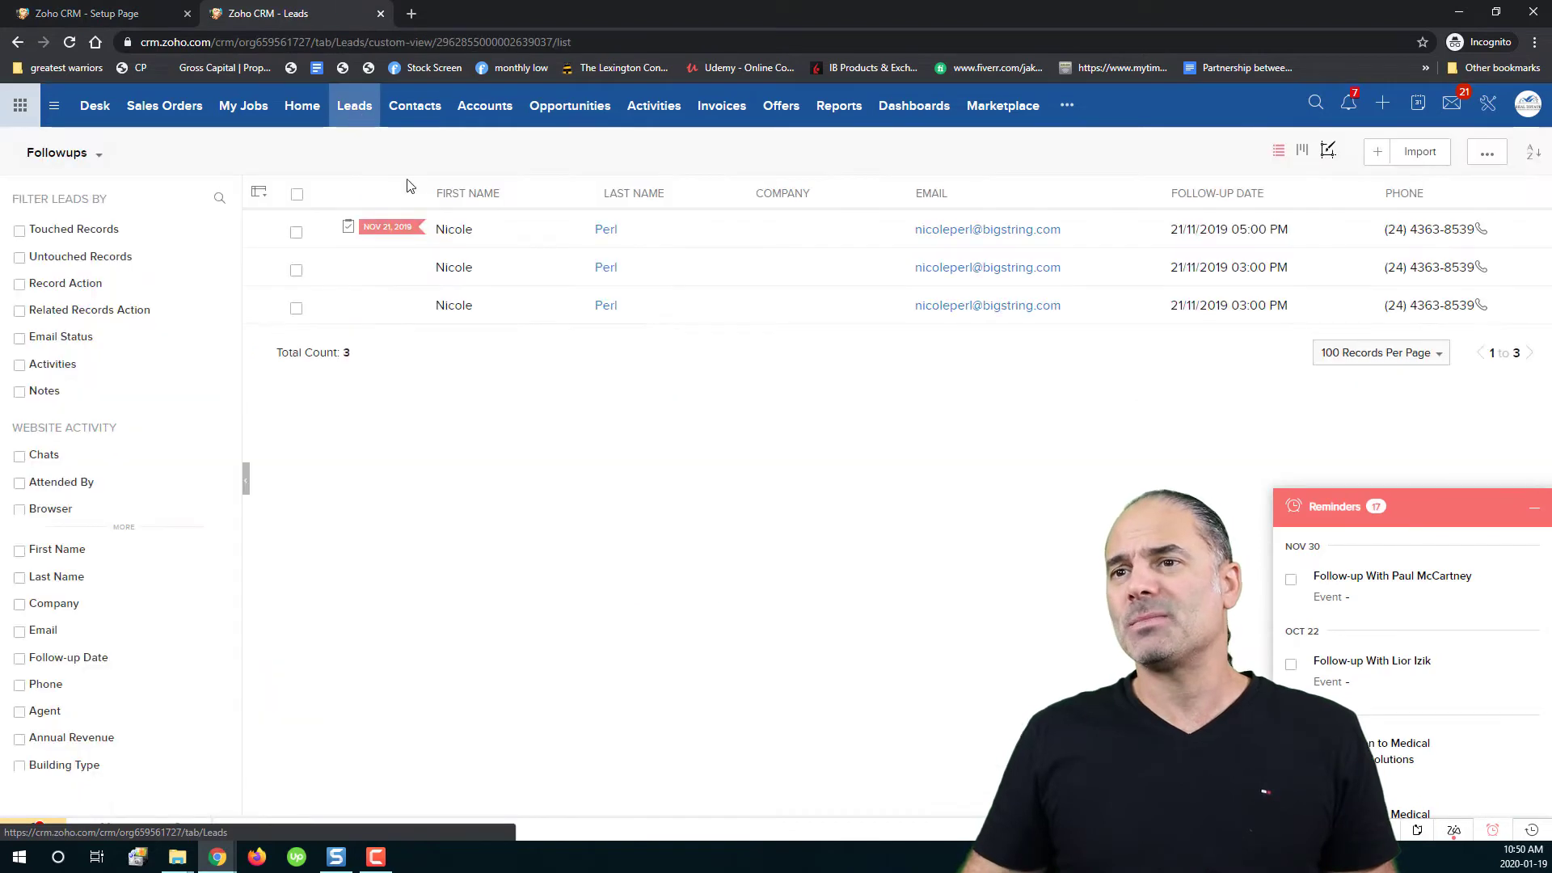
pyautogui.click(544, 235)
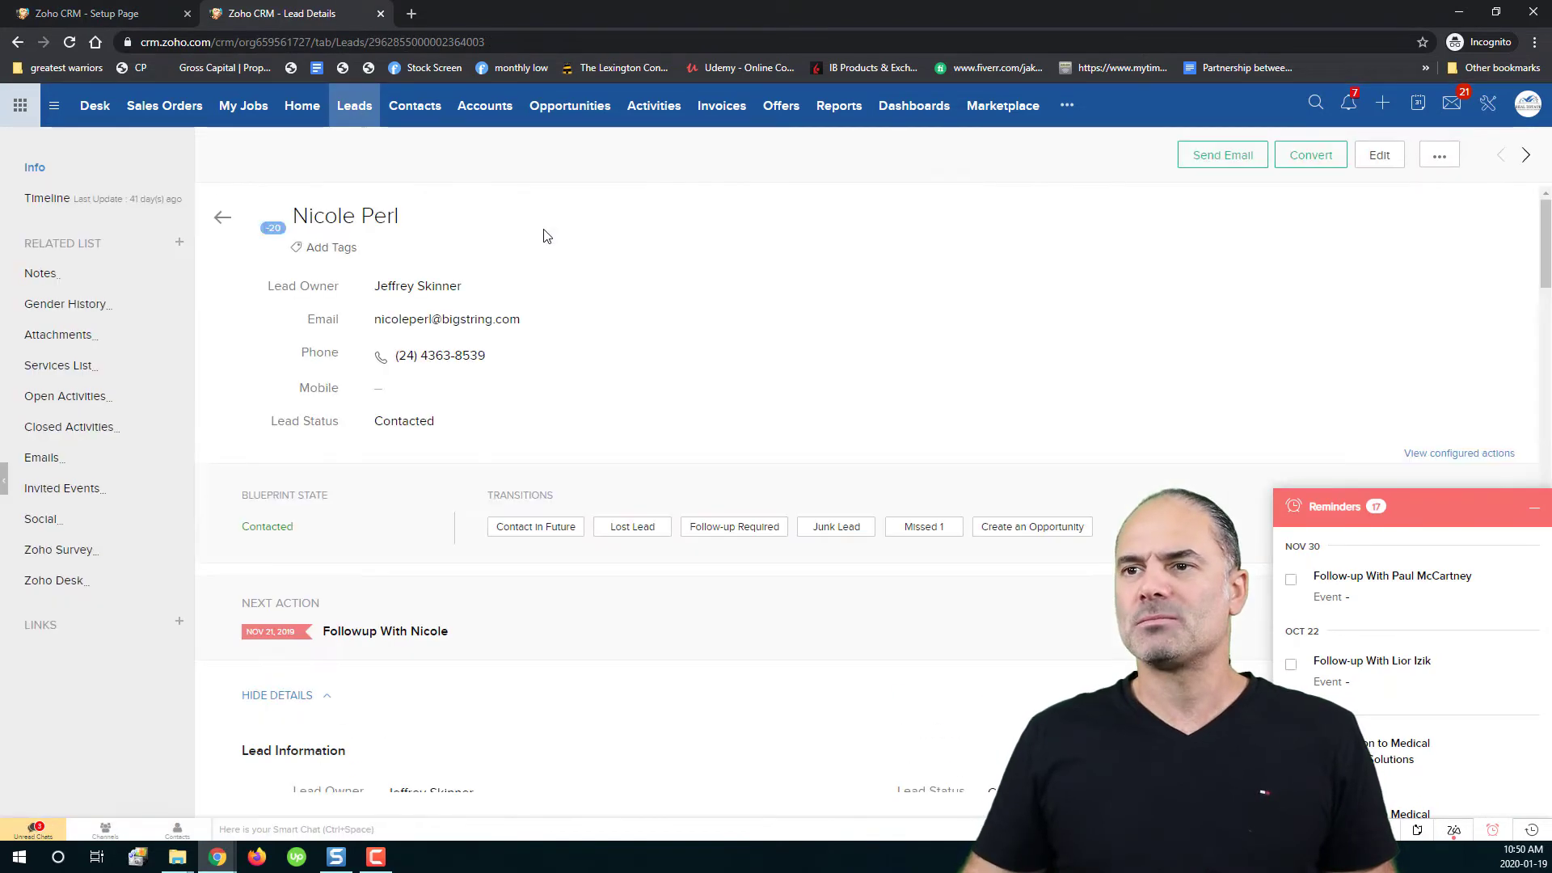
pyautogui.click(1220, 164)
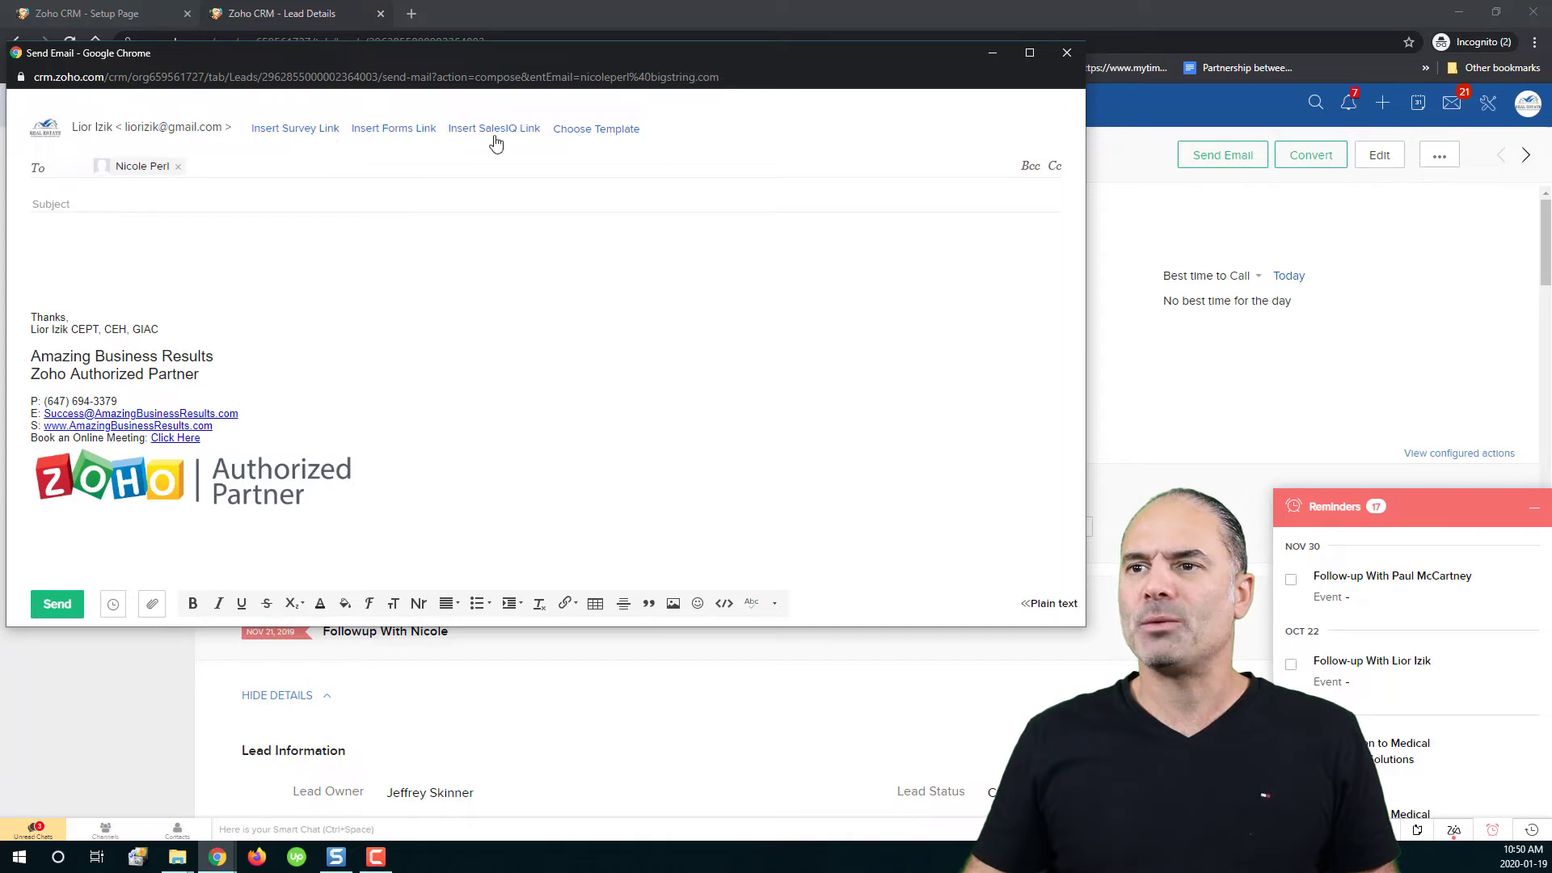
pyautogui.click(617, 130)
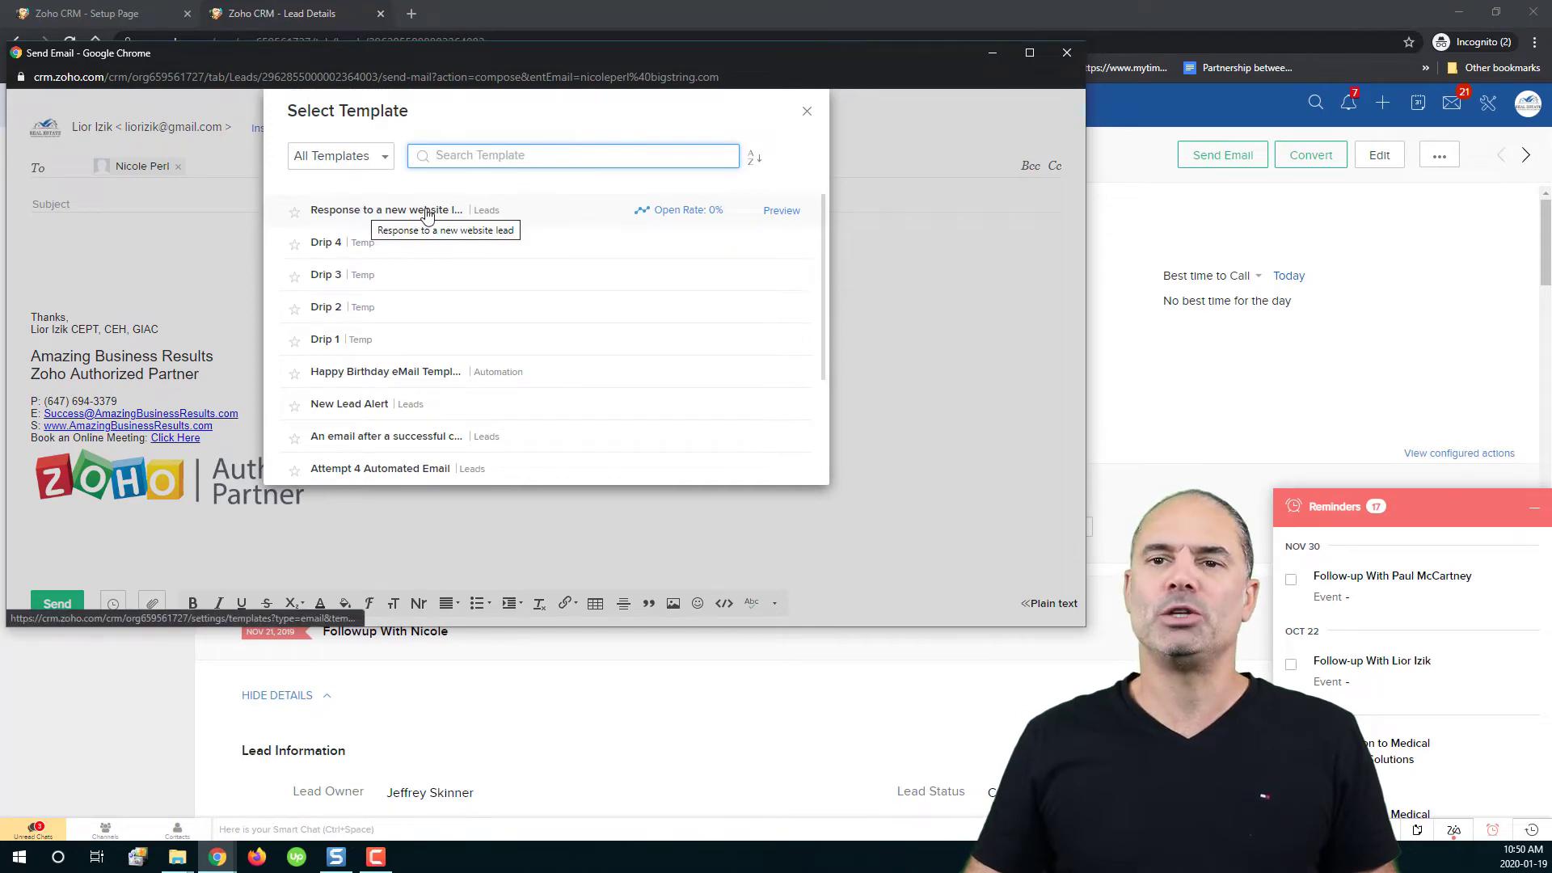
pyautogui.click(426, 215)
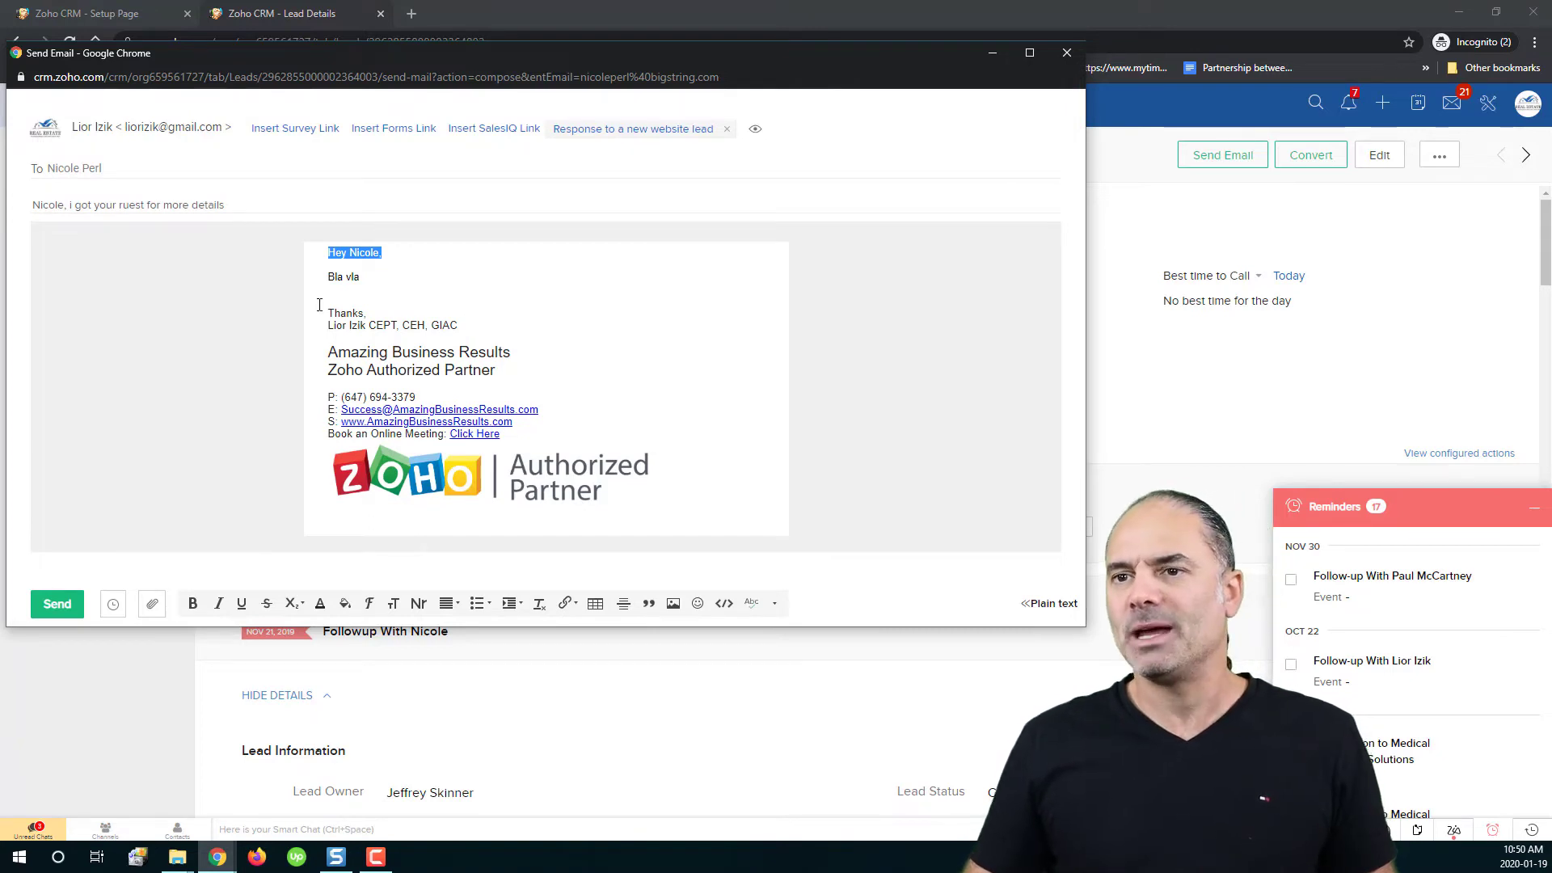
# Review the merged first name and signature, then discard the draft unsent.
pyautogui.moveTo(337, 312); pyautogui.dragTo(603, 490)
pyautogui.click(603, 384)
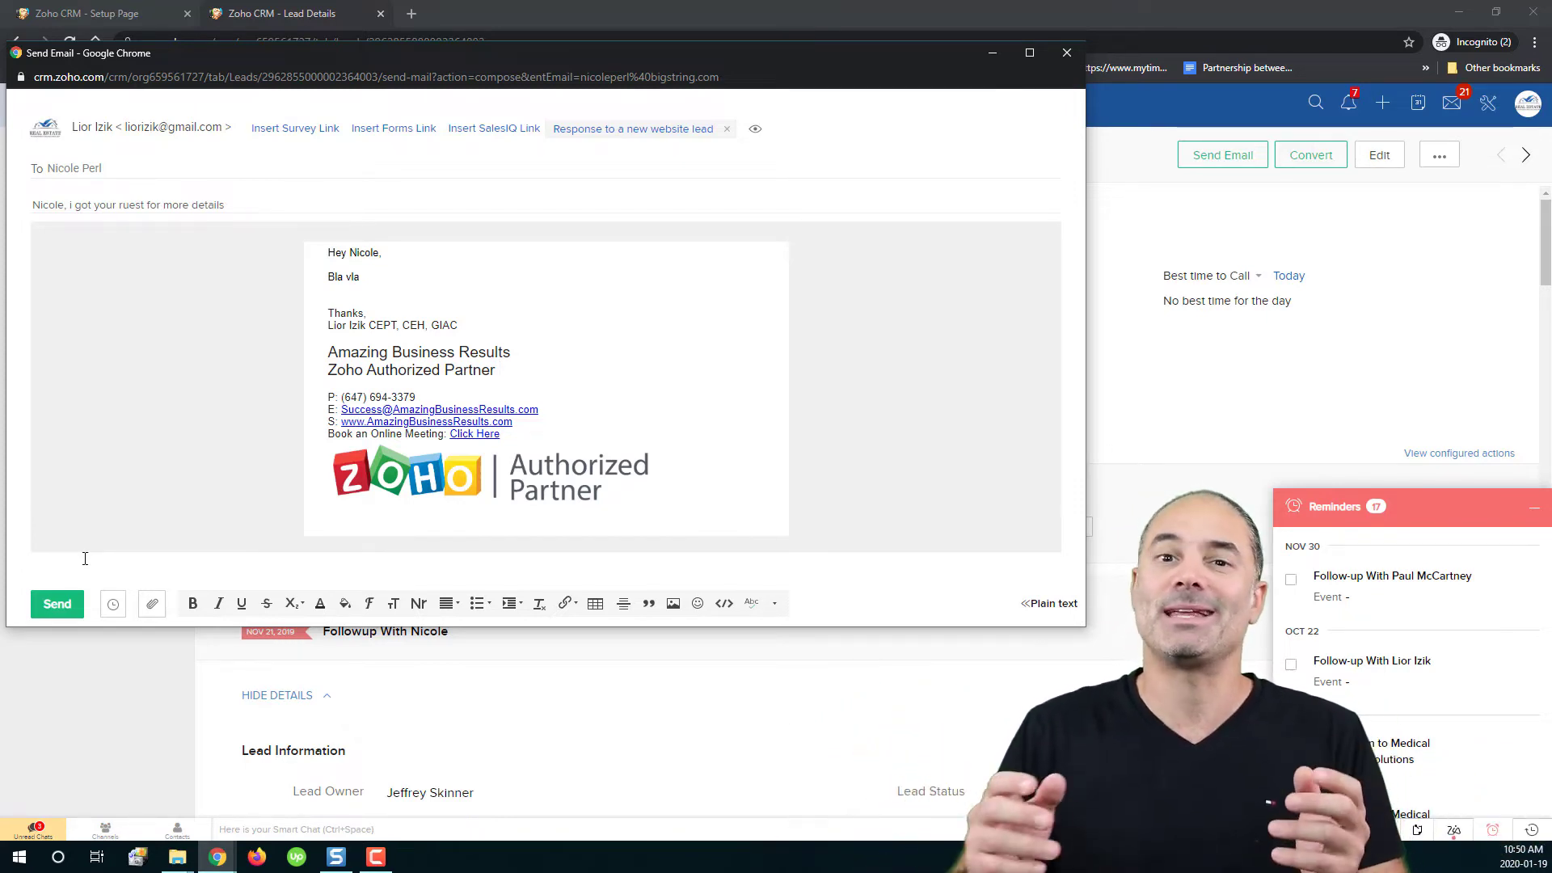
pyautogui.click(1067, 53)
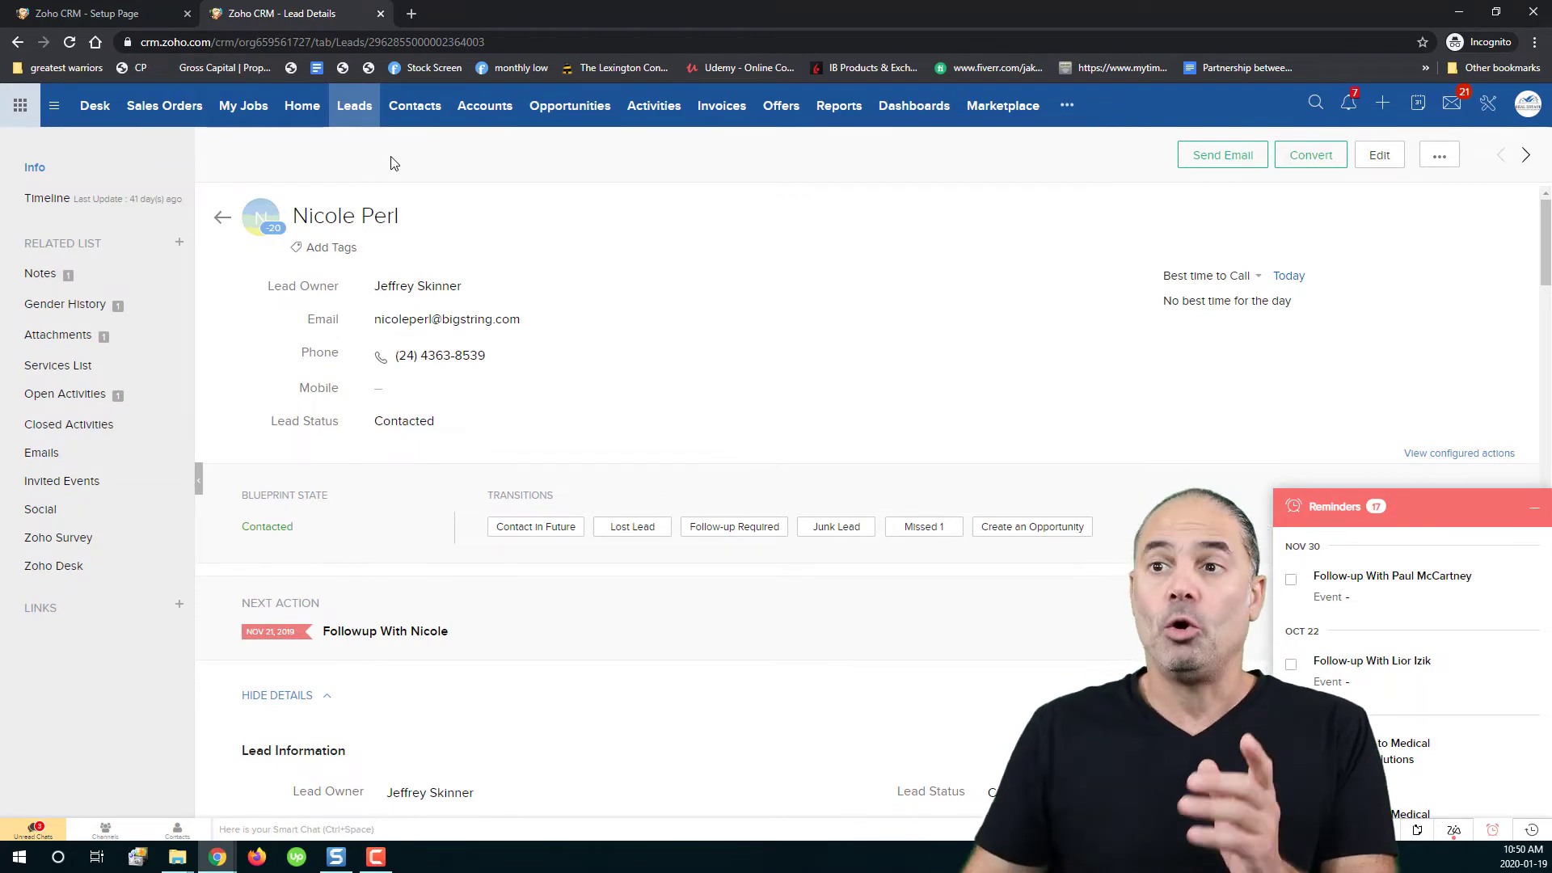
# Check that a contact's email template picker lacks the lead template, then return to Templates in Setup.
pyautogui.click(416, 109)
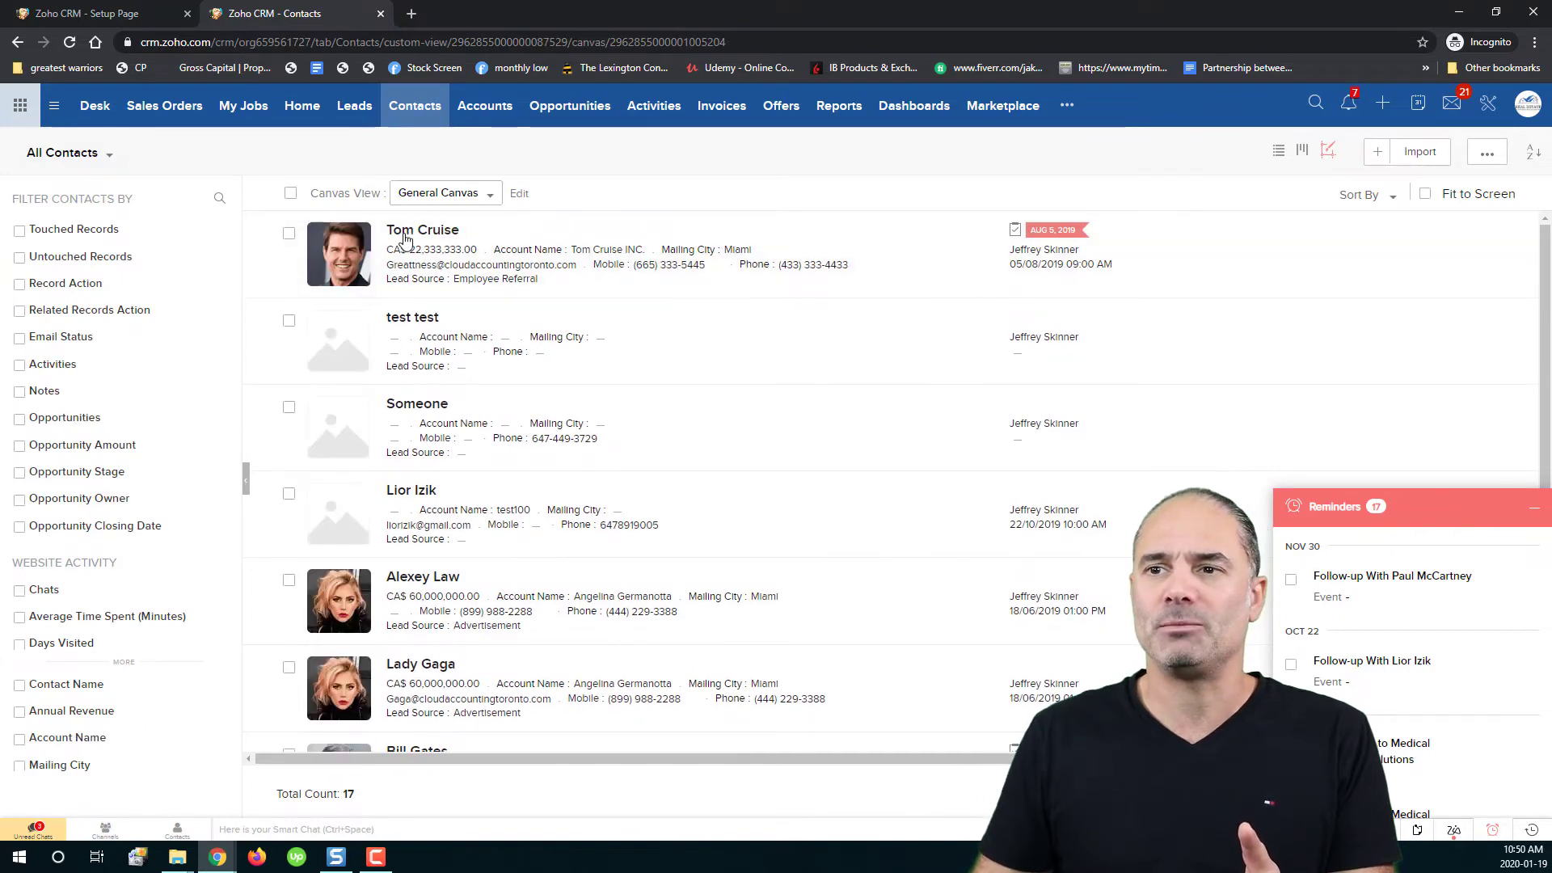
pyautogui.click(439, 240)
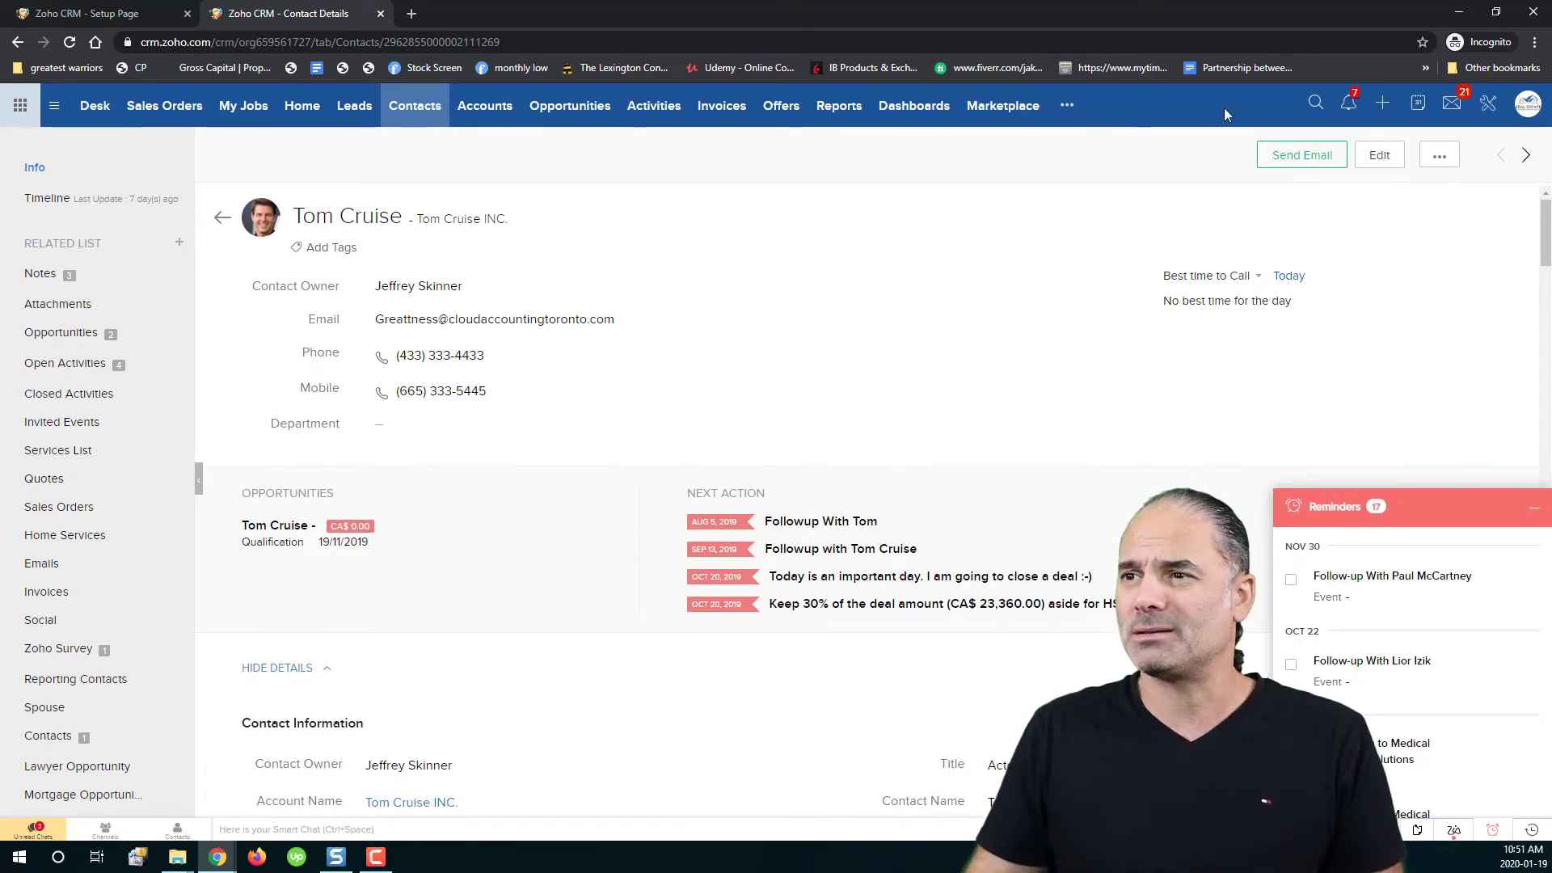
pyautogui.click(1301, 156)
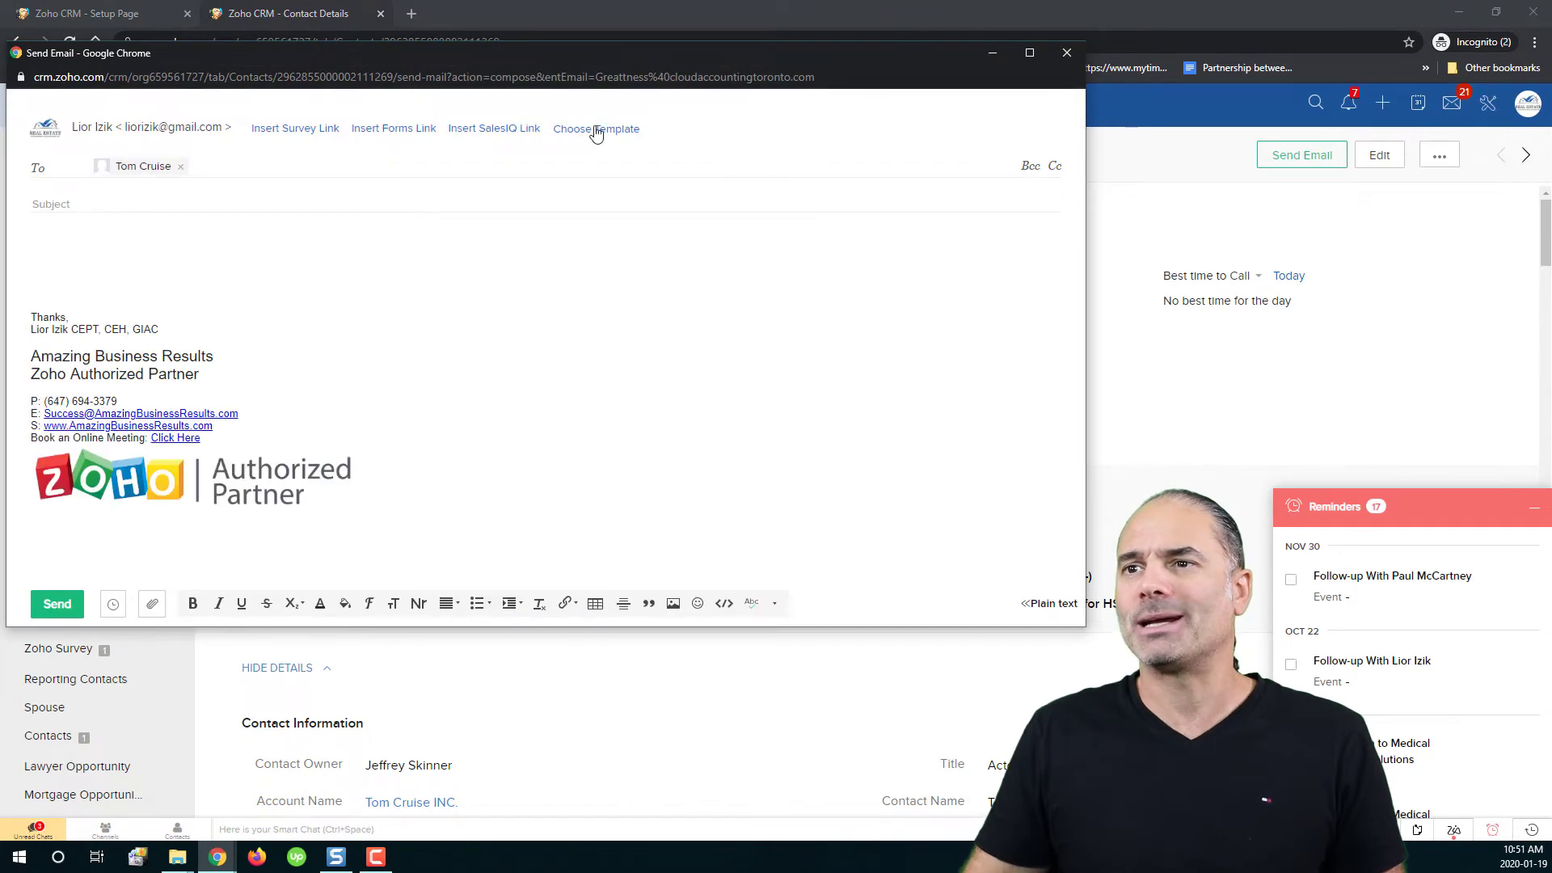
pyautogui.click(595, 129)
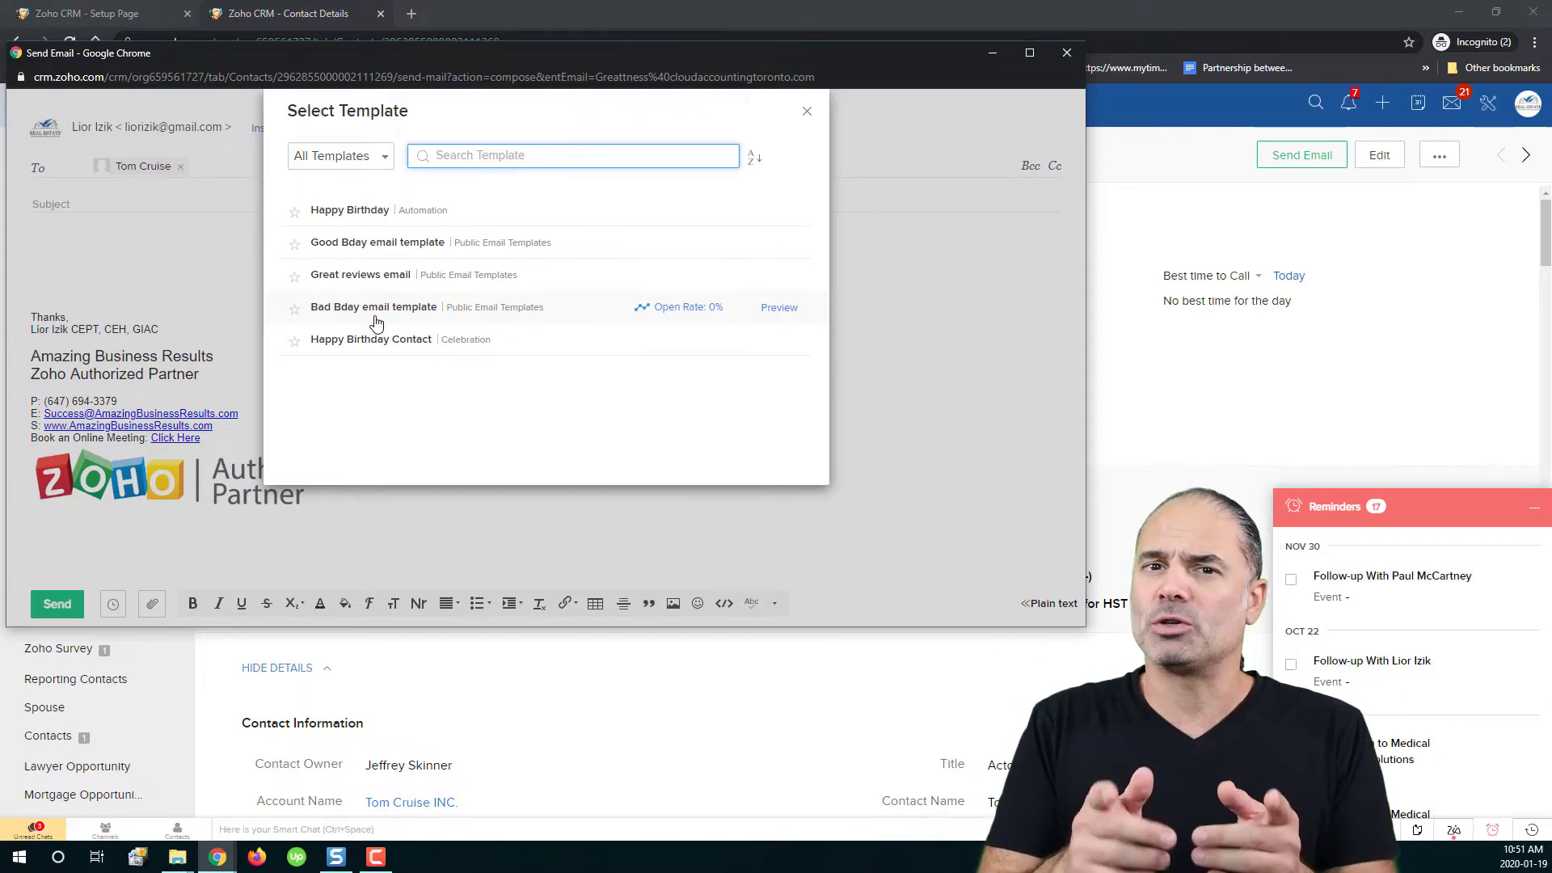
pyautogui.click(85, 14)
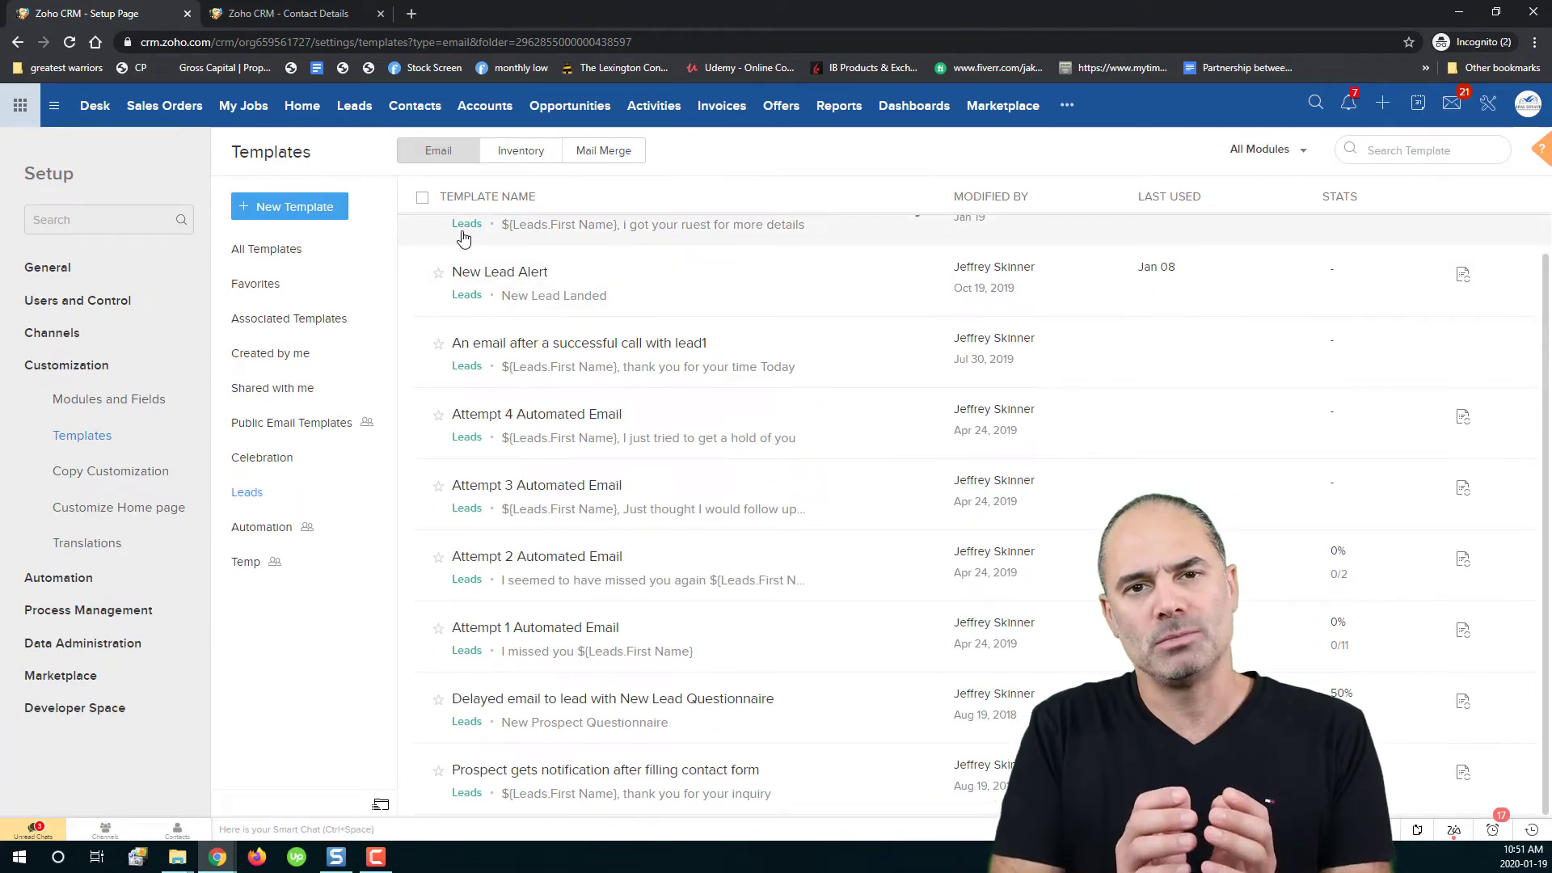
# Reopen the 'Response to a new website lead' template and start cloning it.
pyautogui.click(462, 238)
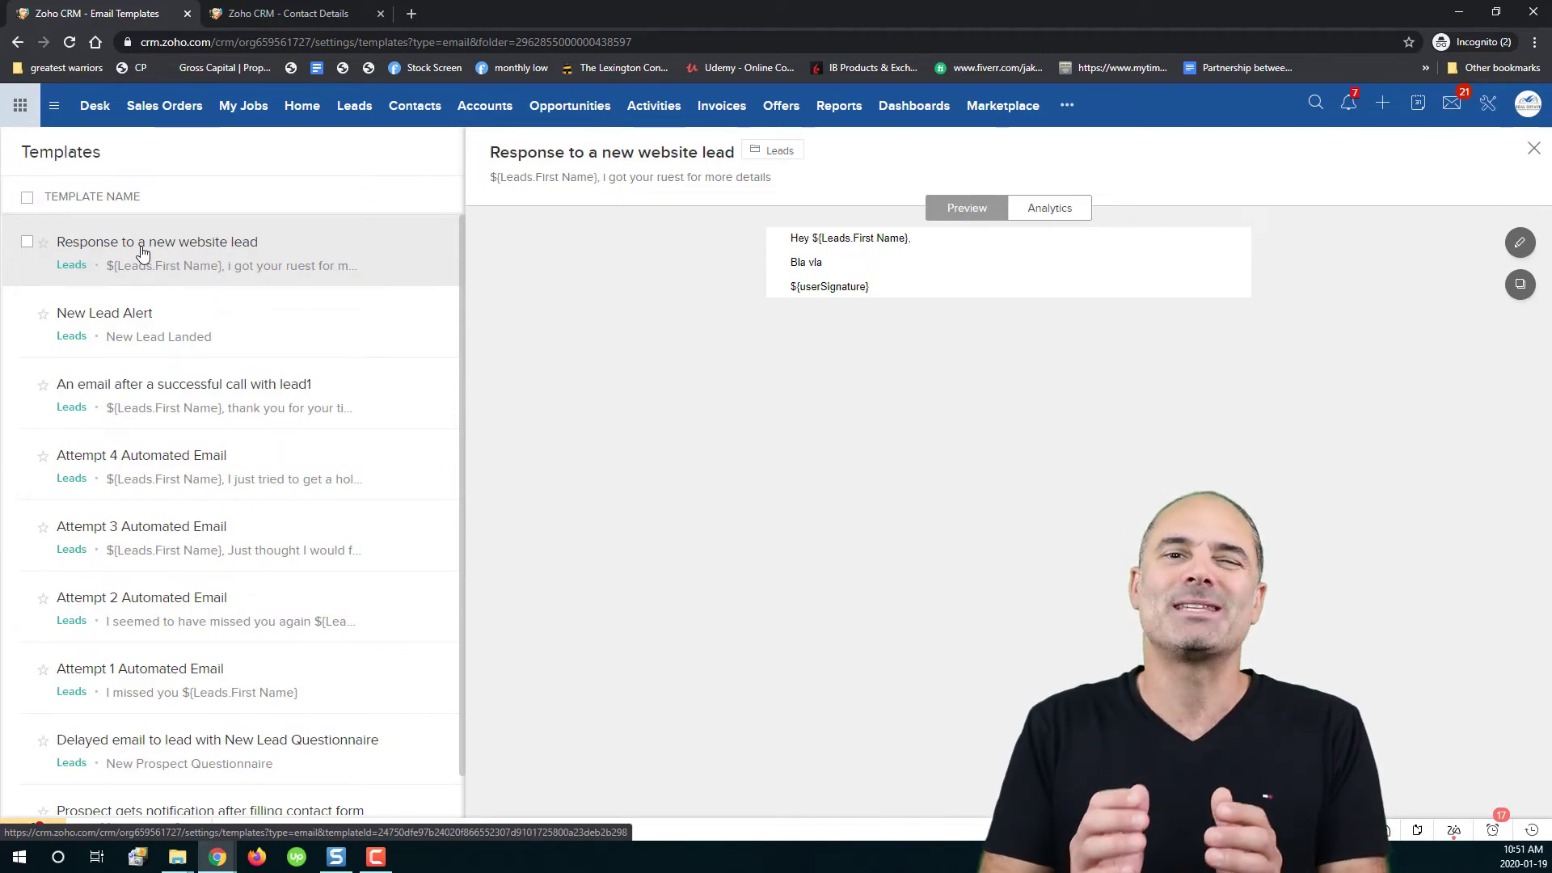
pyautogui.click(281, 13)
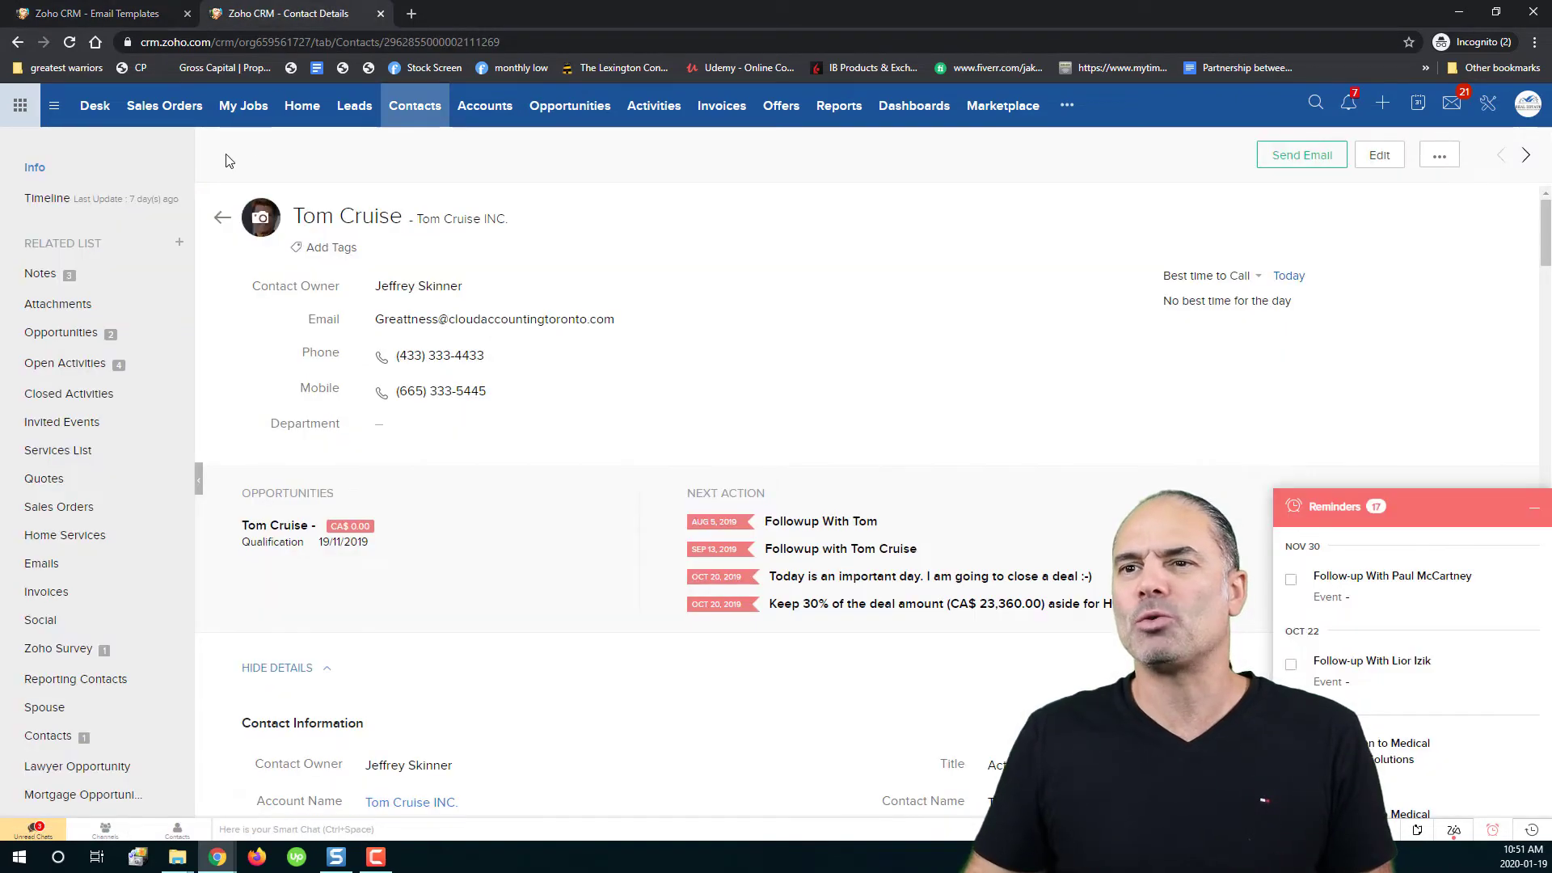
pyautogui.click(354, 109)
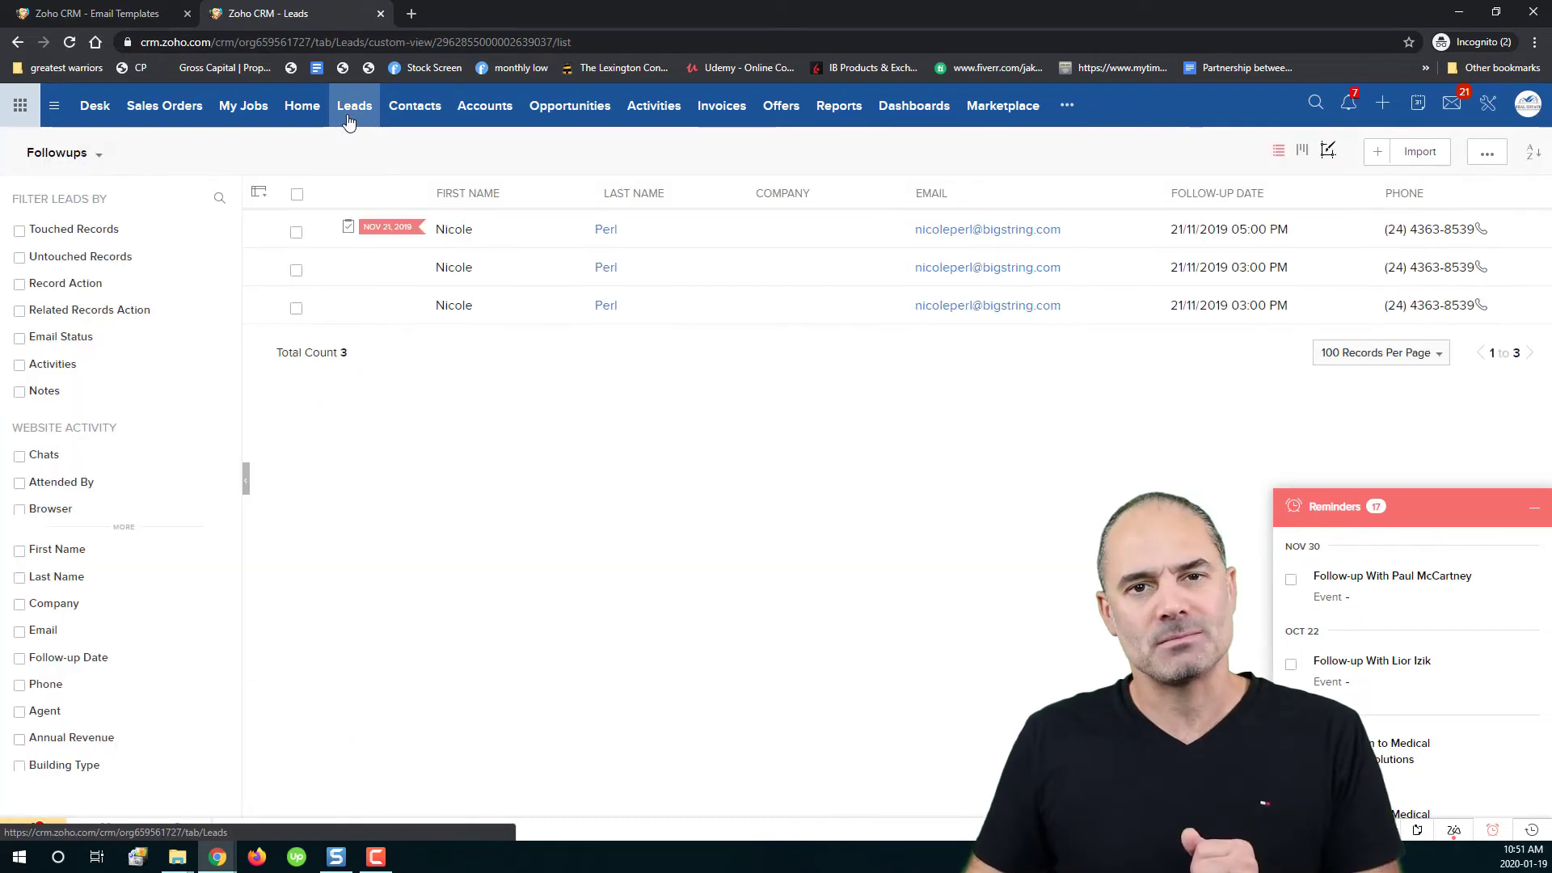
pyautogui.click(409, 110)
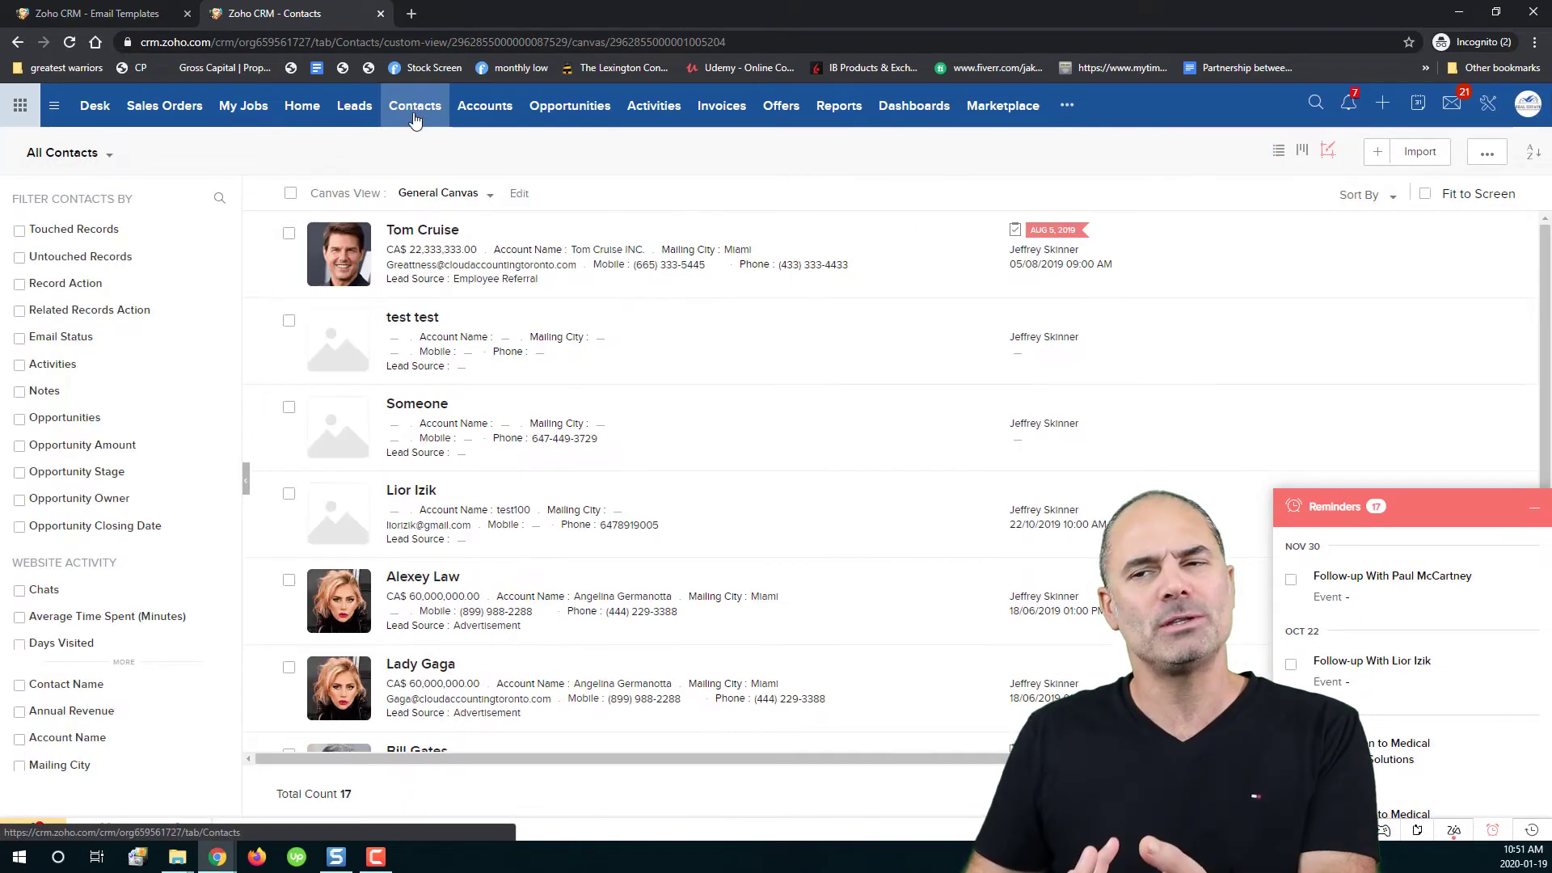
pyautogui.click(140, 18)
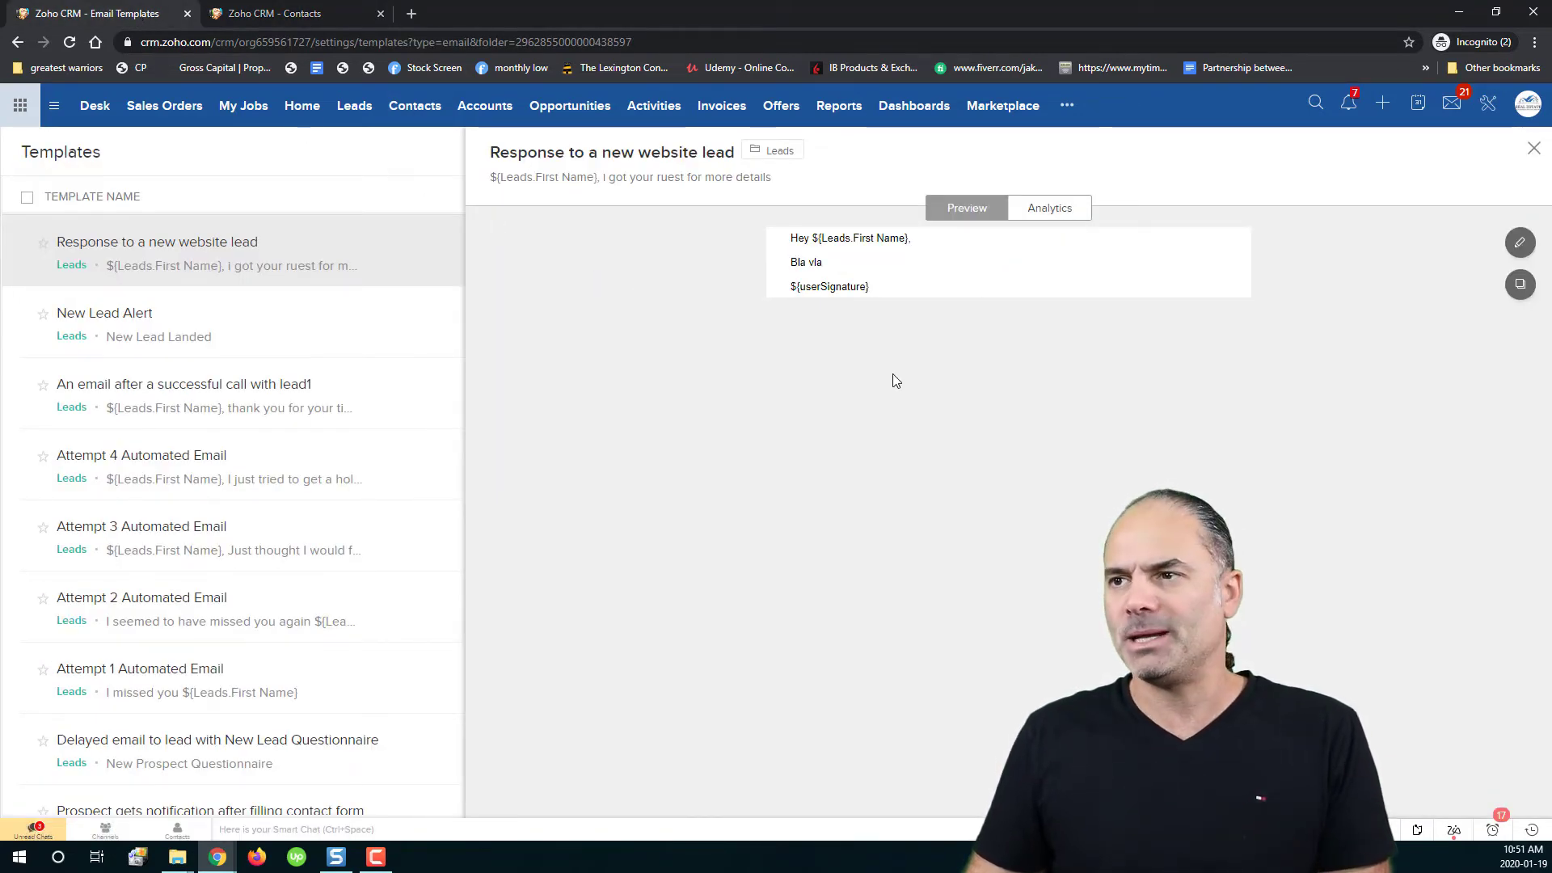
# Clone the template into the Contacts module and open 'Response to a new website lead_Cloned' for editing.
pyautogui.click(1522, 287)
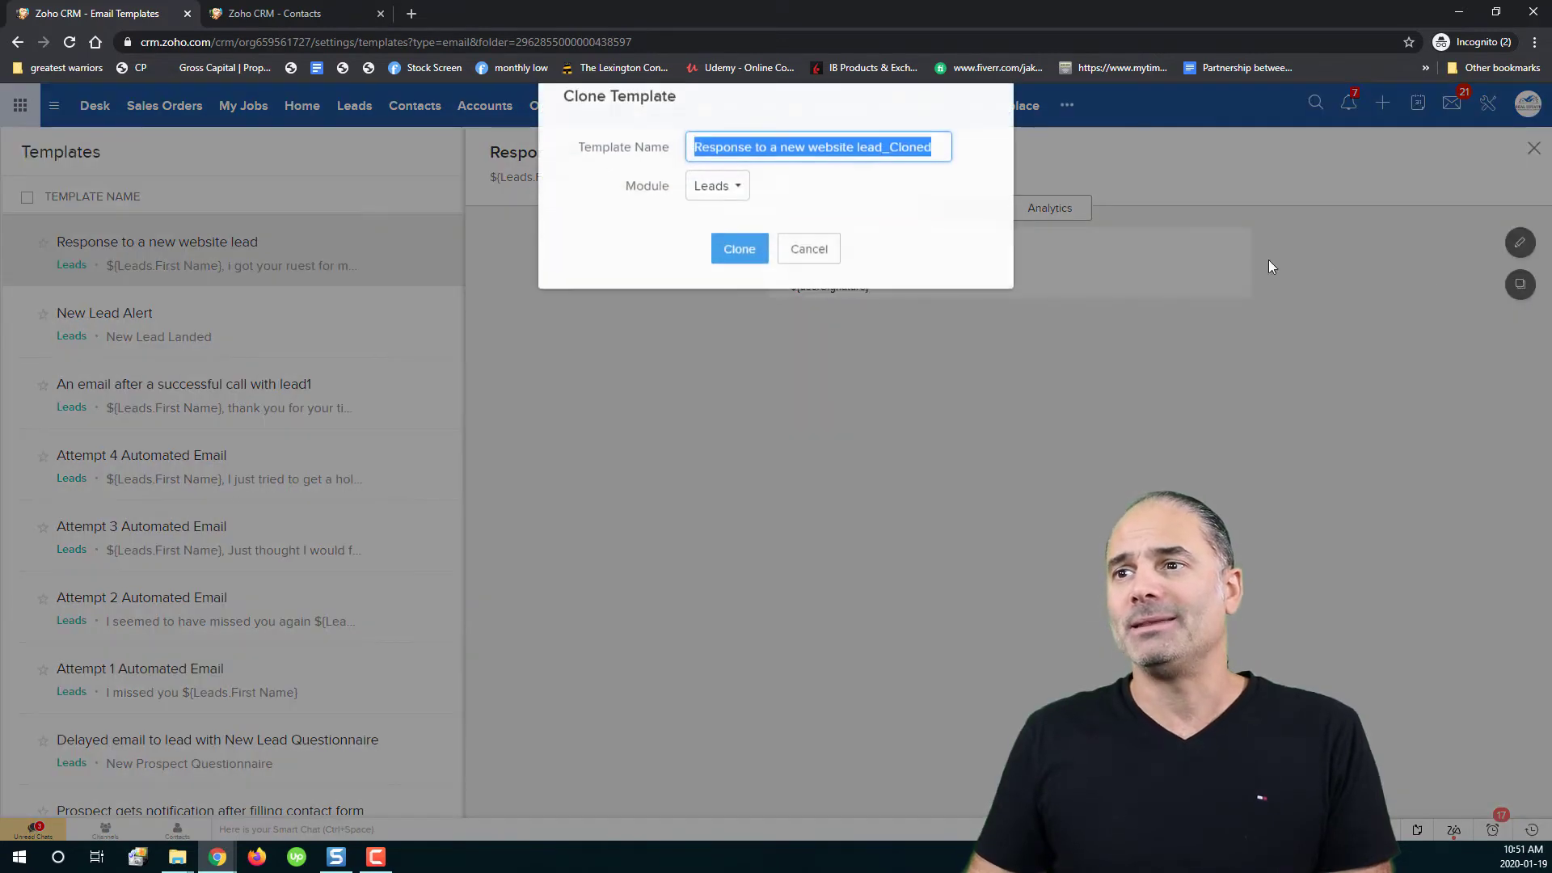
pyautogui.click(742, 205)
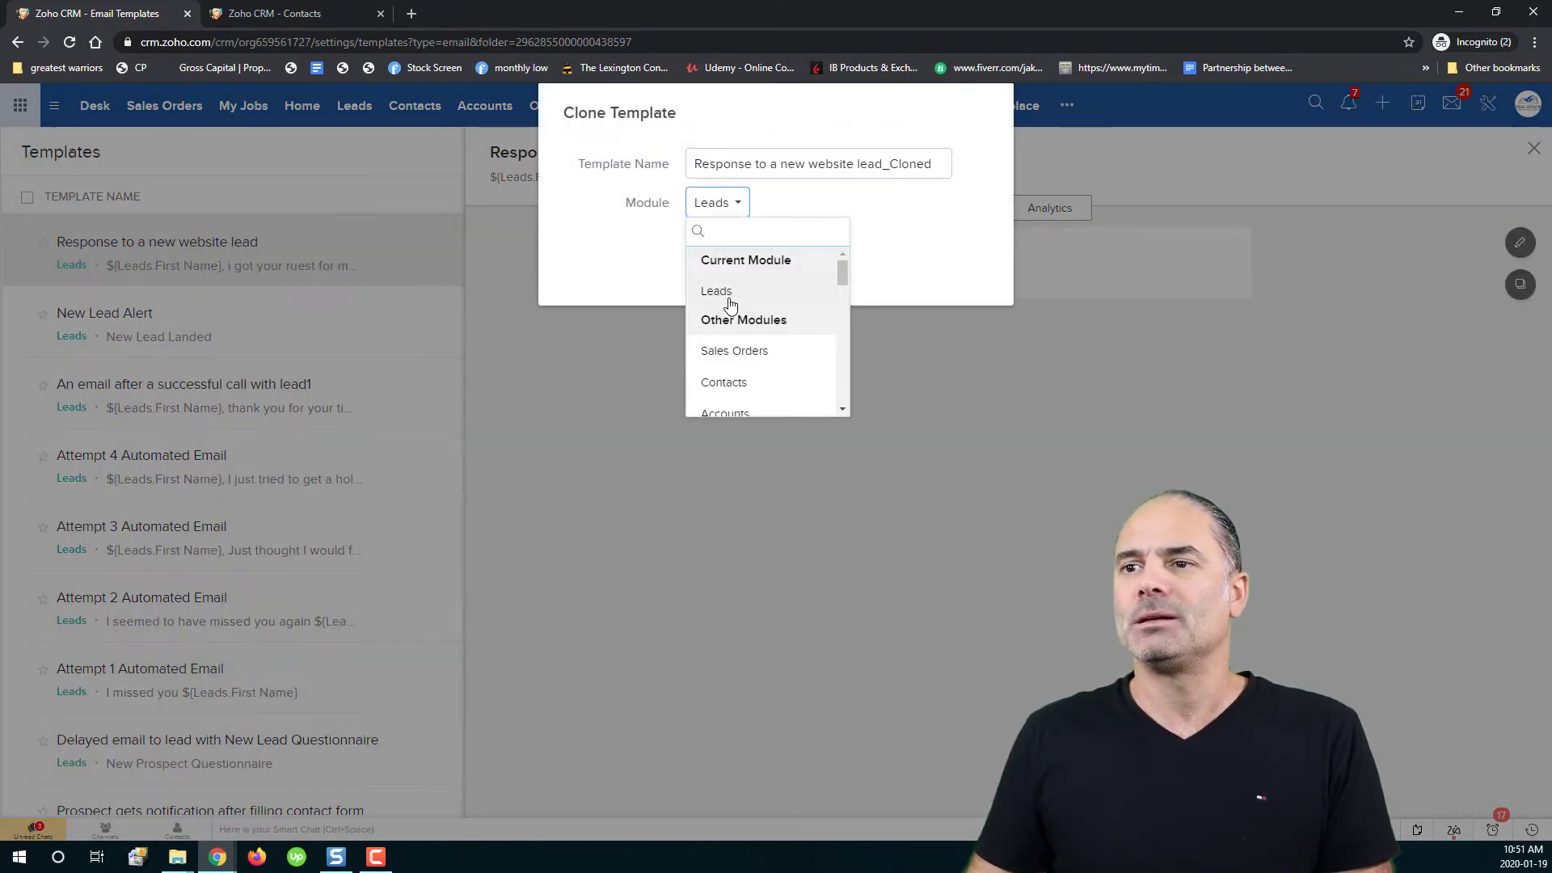
pyautogui.click(783, 383)
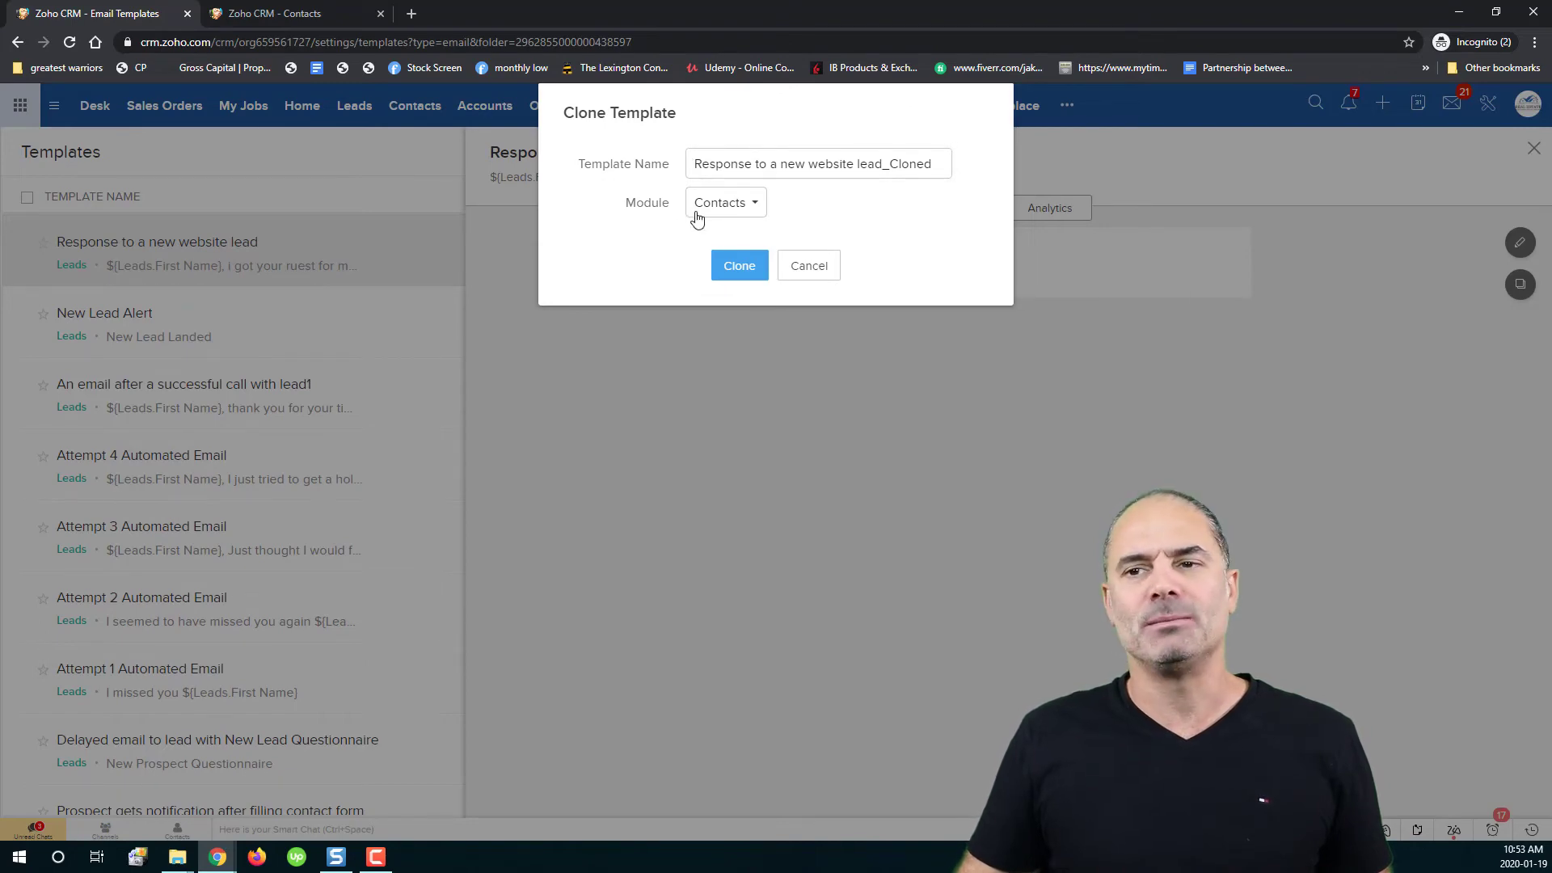
pyautogui.click(739, 268)
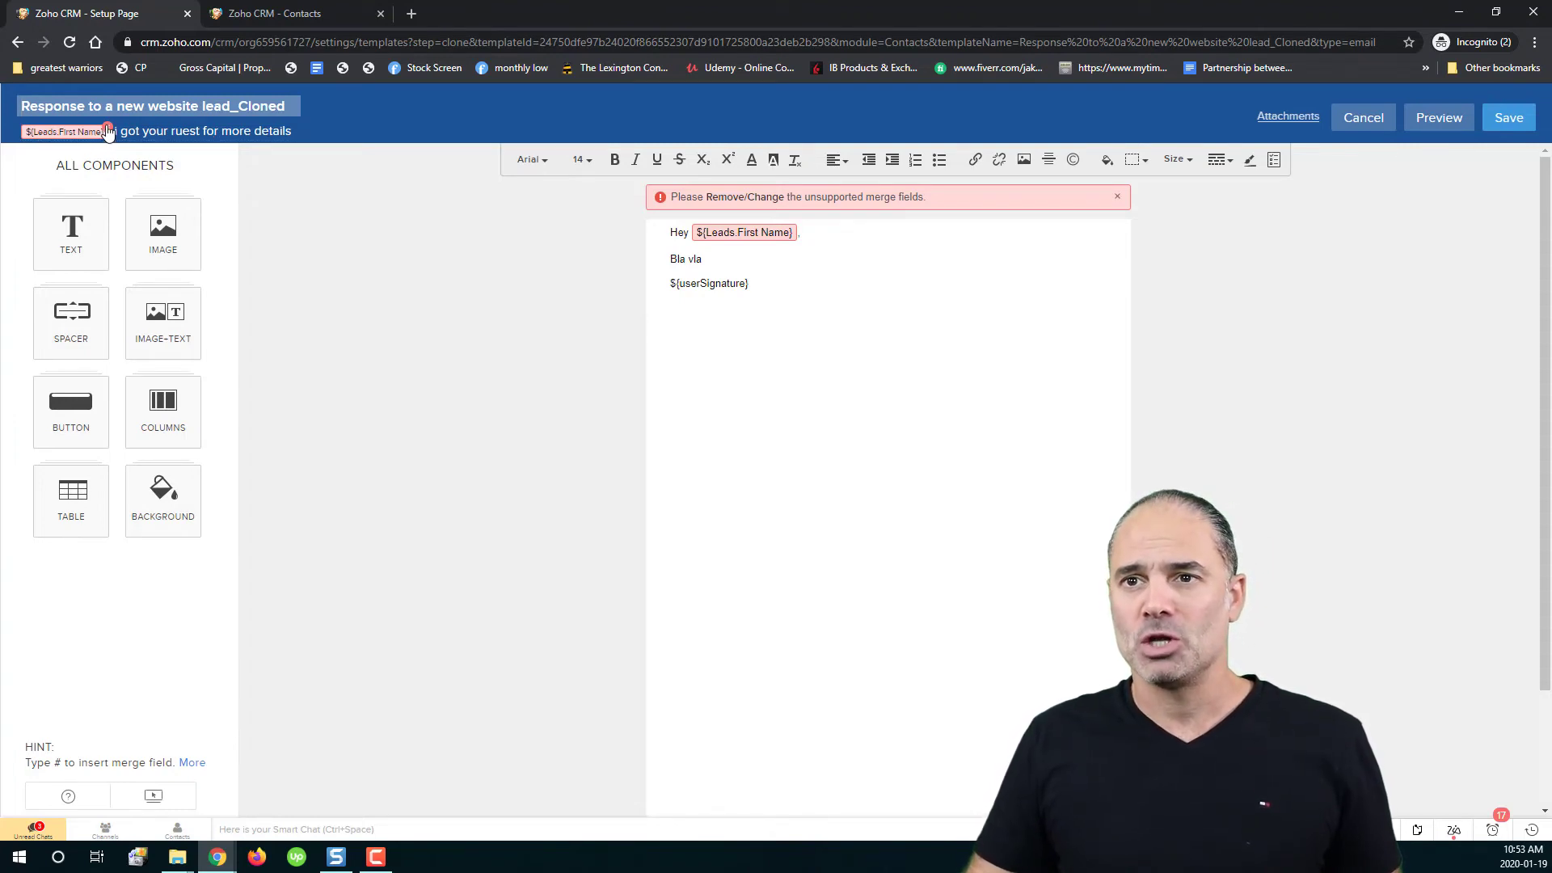
# Replace the subject's ${Leads.First Name} chip with the Contacts First Name merge field.
pyautogui.click(109, 131)
pyautogui.click(25, 134)
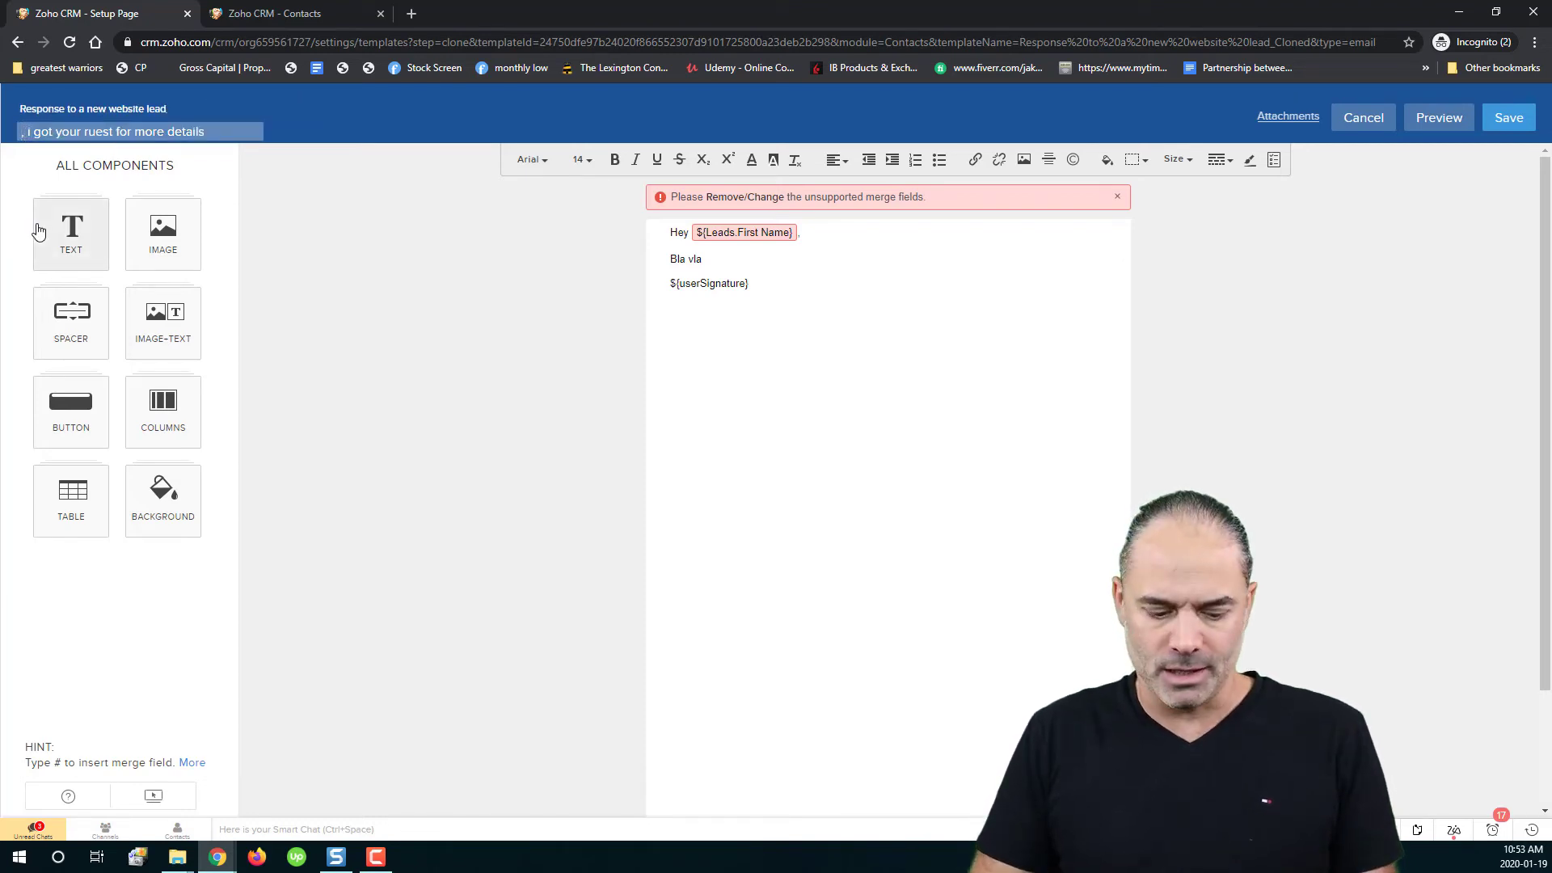
pyautogui.write('#')
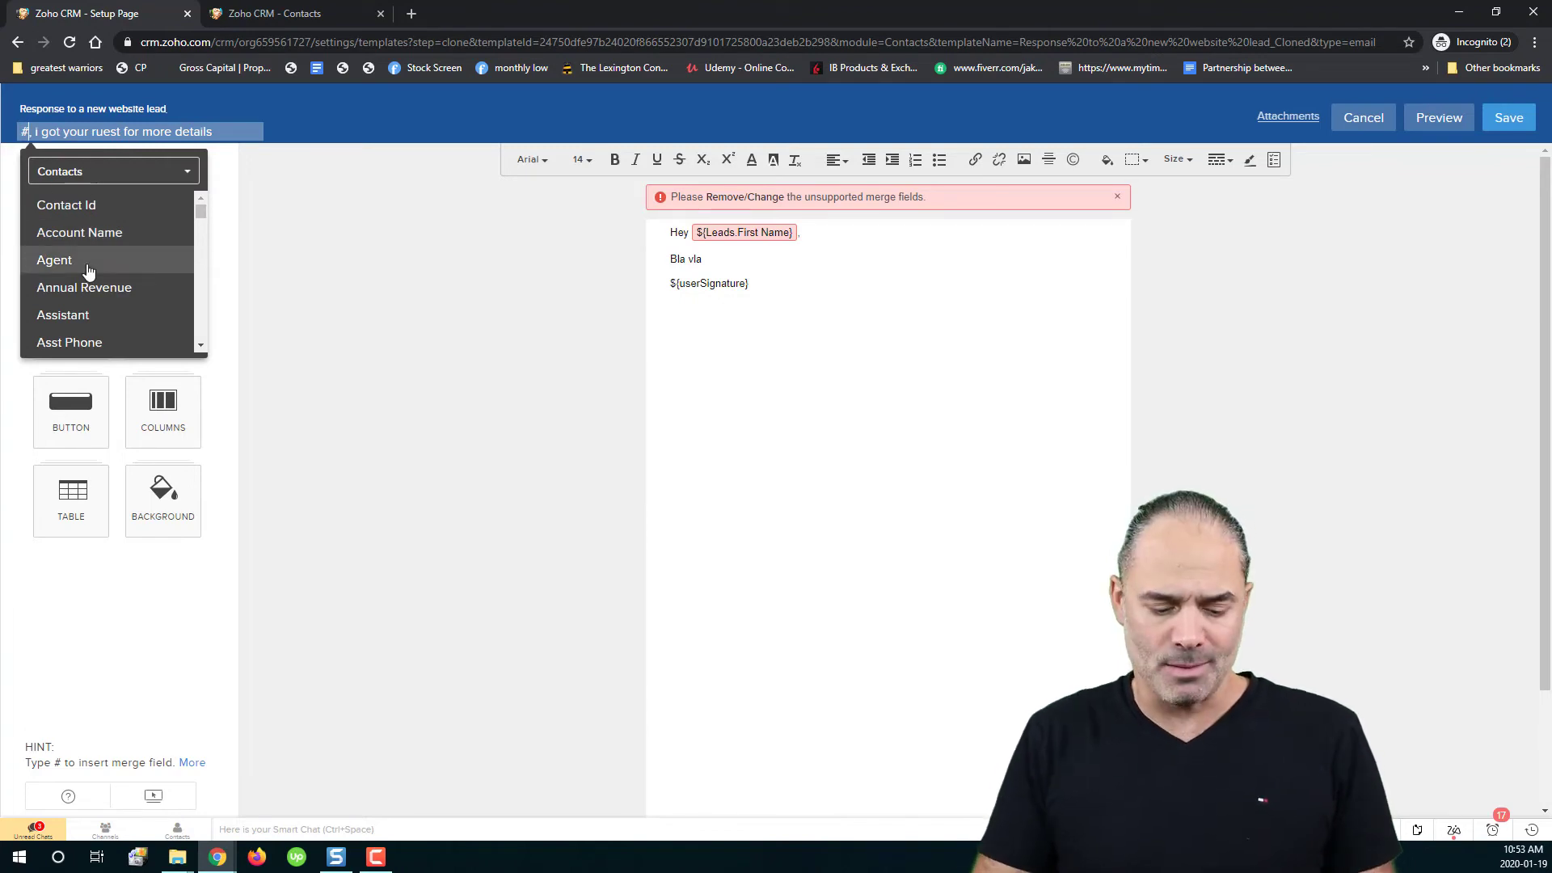
pyautogui.write('fir')
pyautogui.click(96, 194)
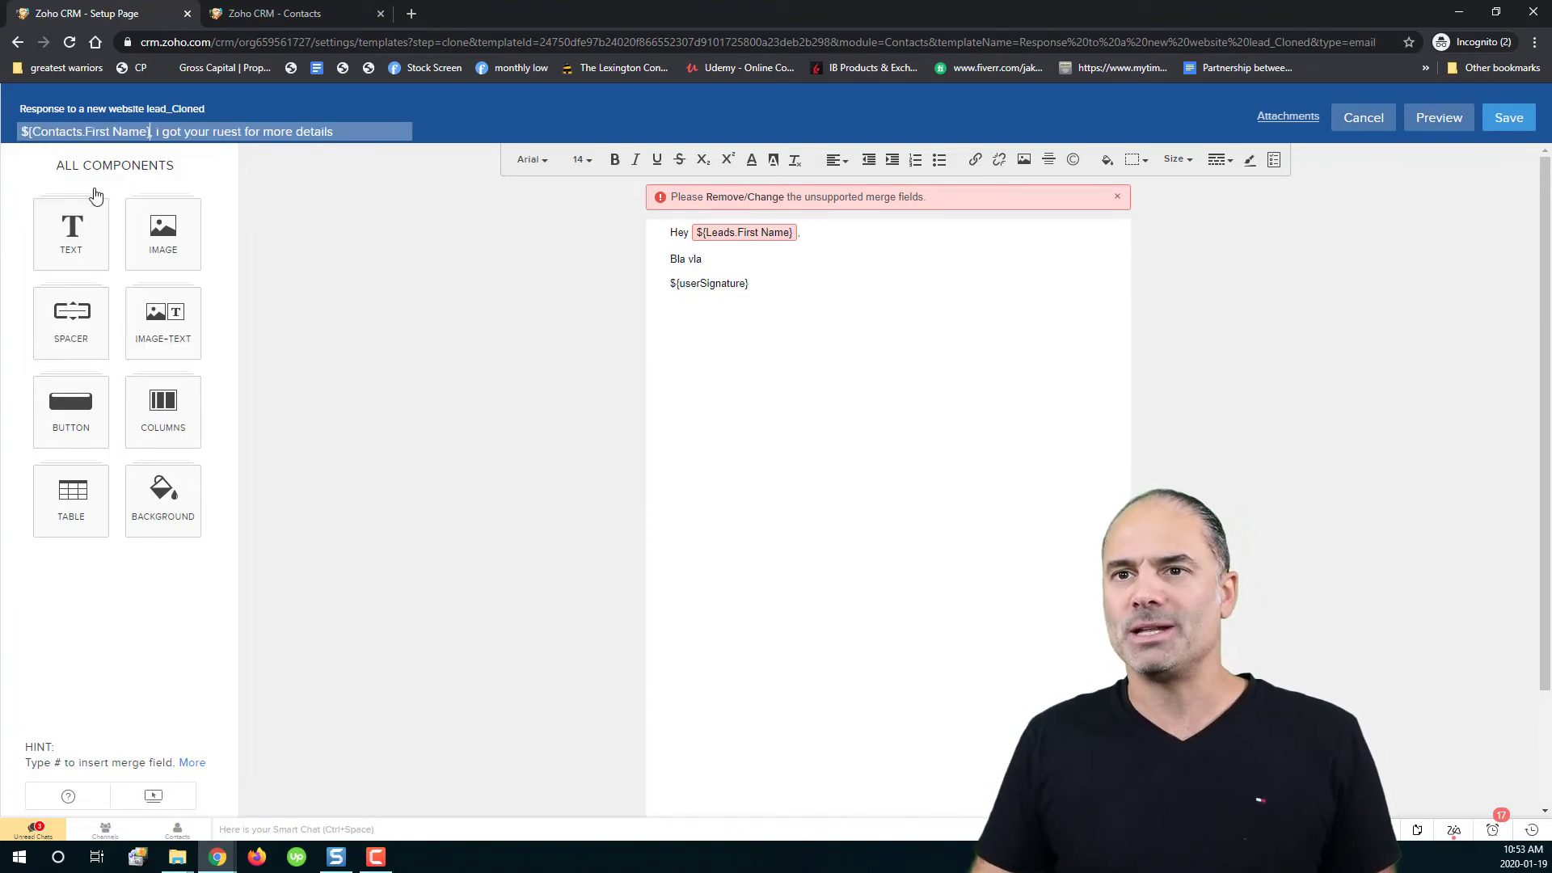
# Replace the greeting's ${Leads.First Name} chip with the Contacts First Name merge field.
pyautogui.click(784, 242)
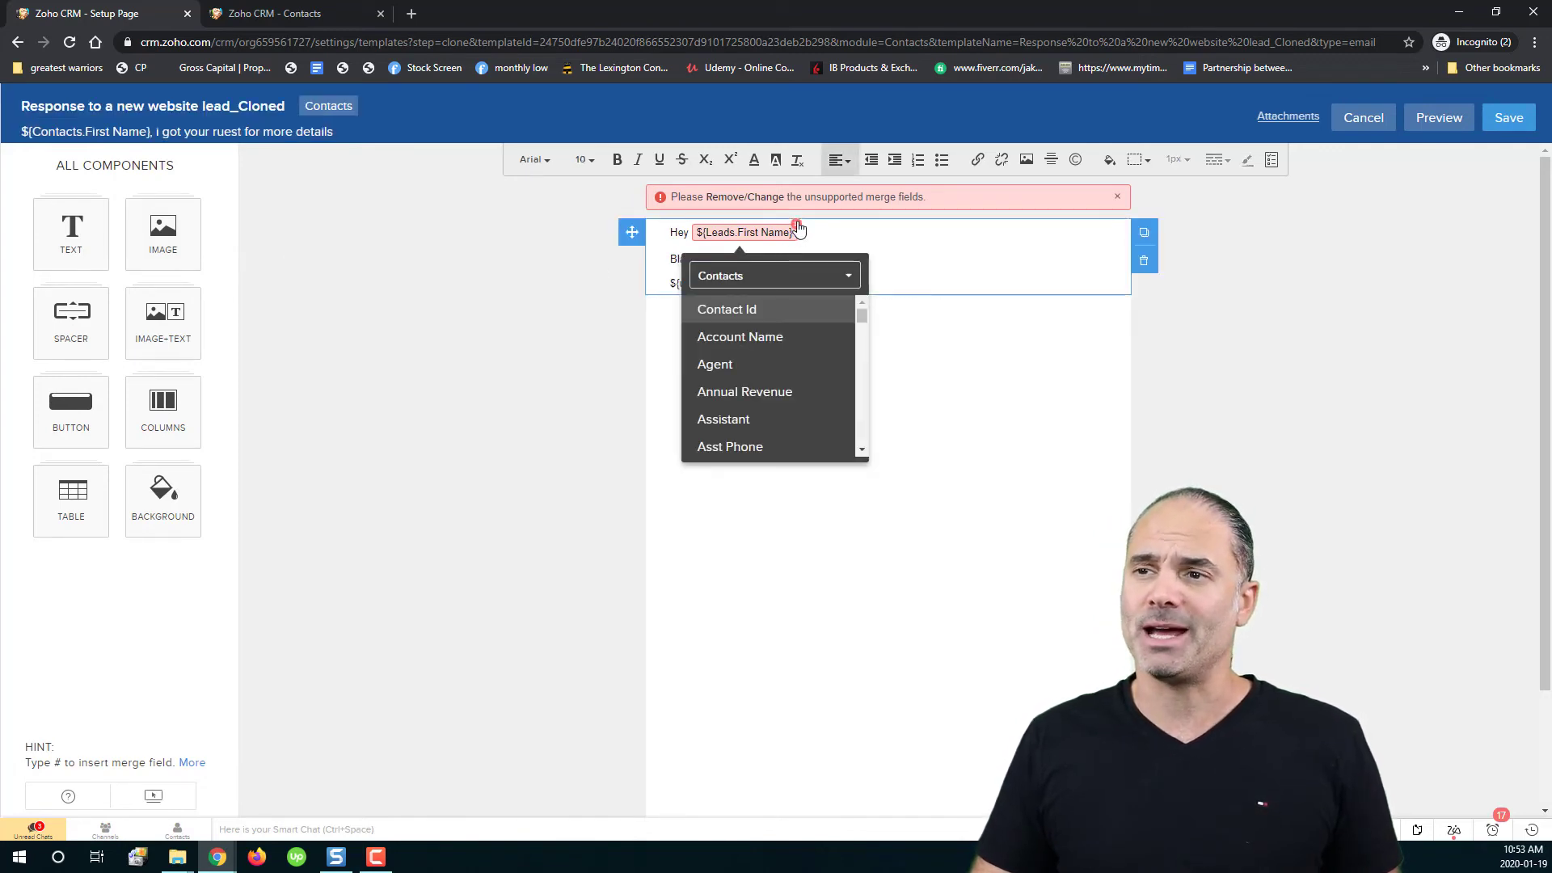
pyautogui.click(797, 230)
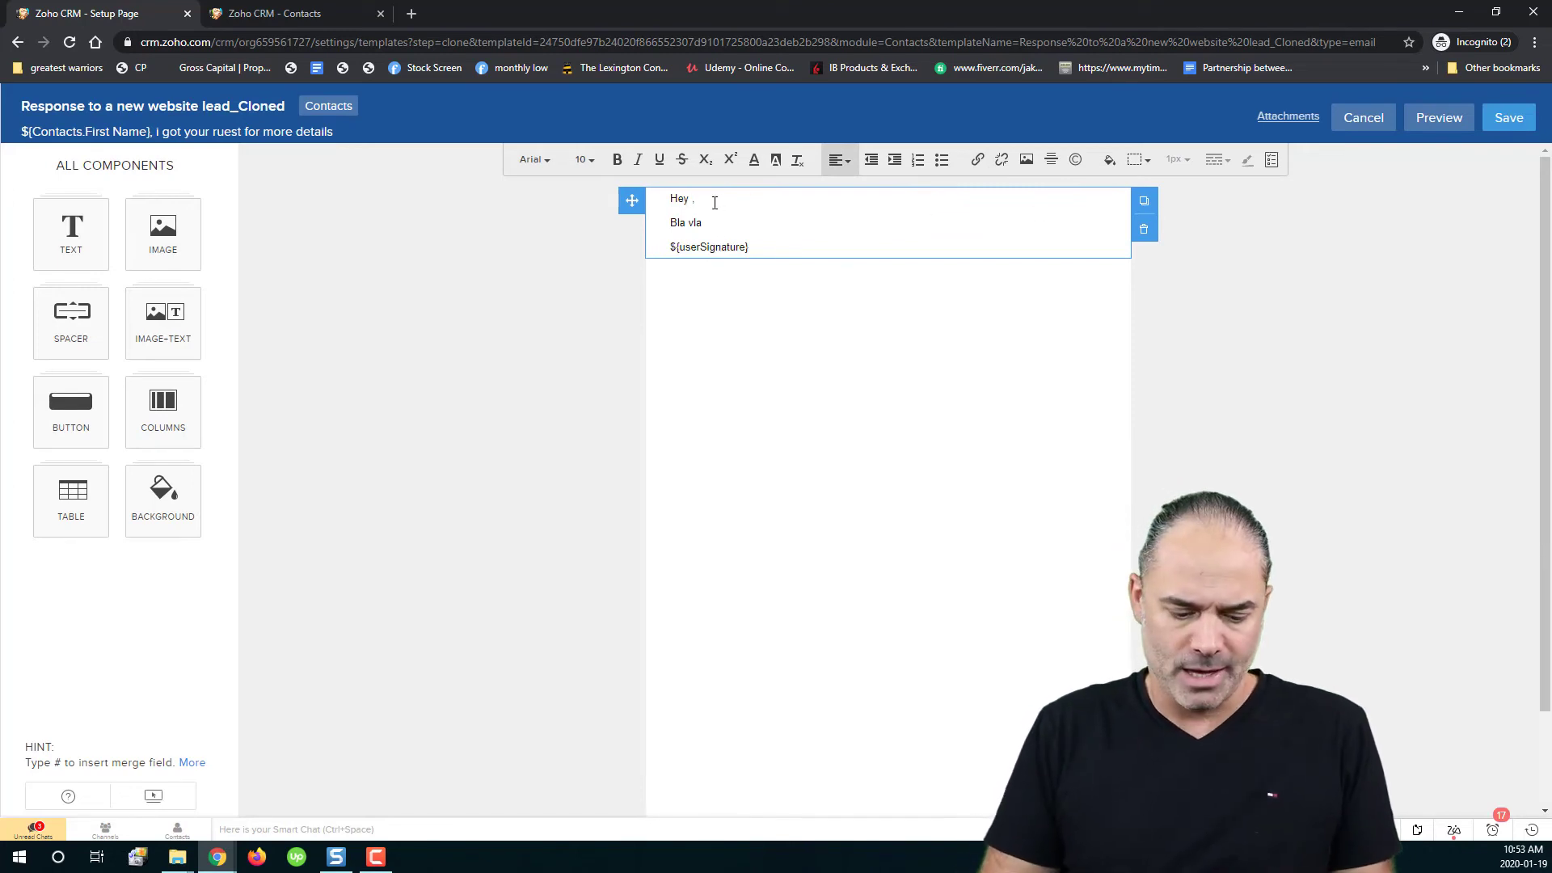
pyautogui.write('#fir')
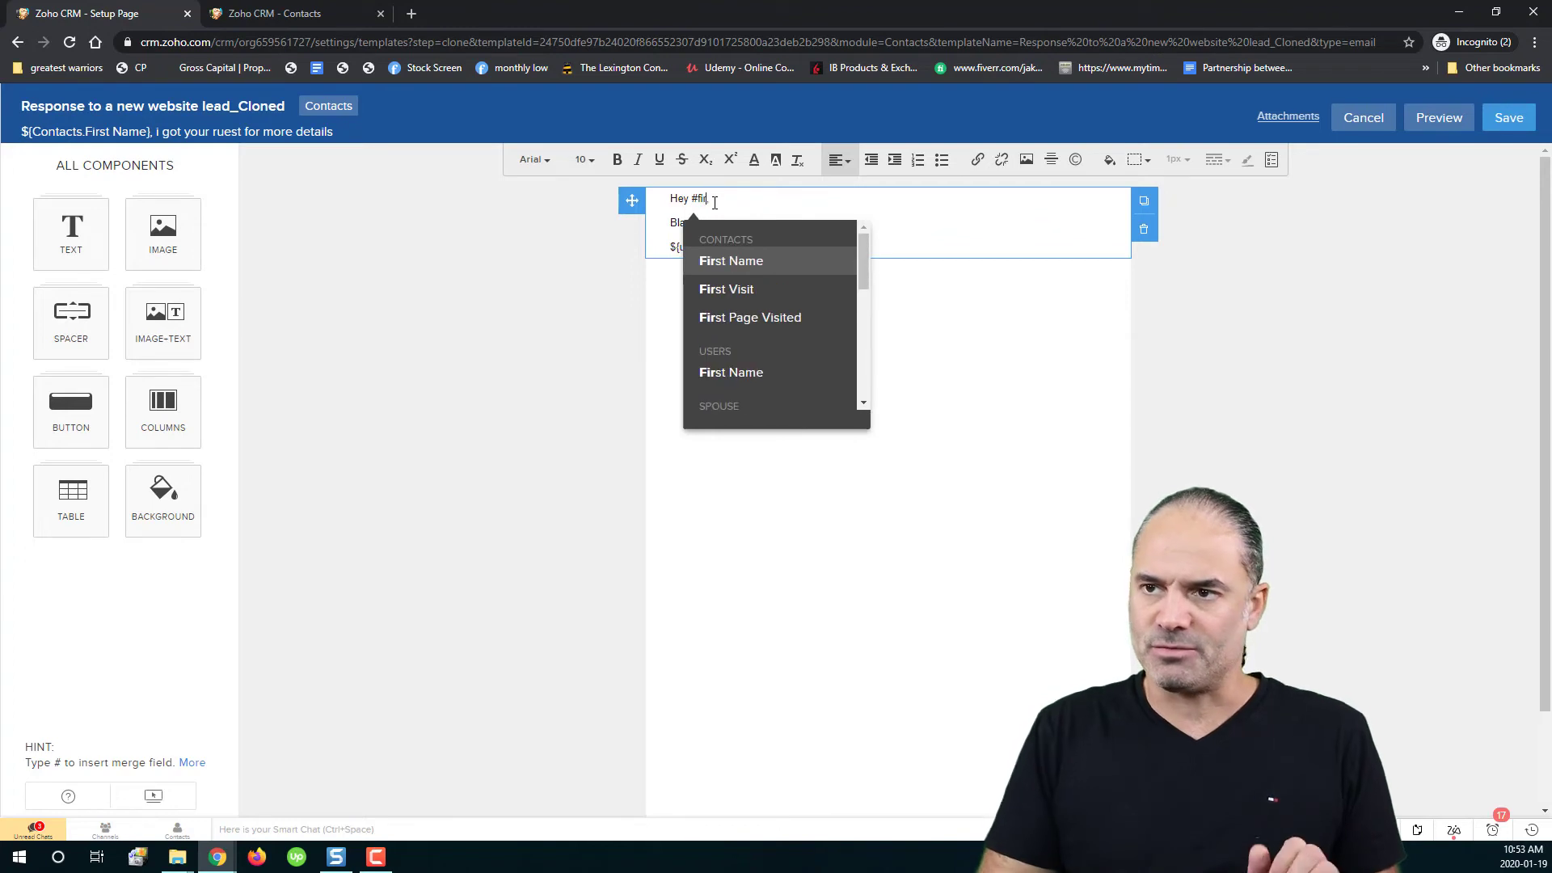
pyautogui.write('${Contacts.First Name},')
pyautogui.press('Return')
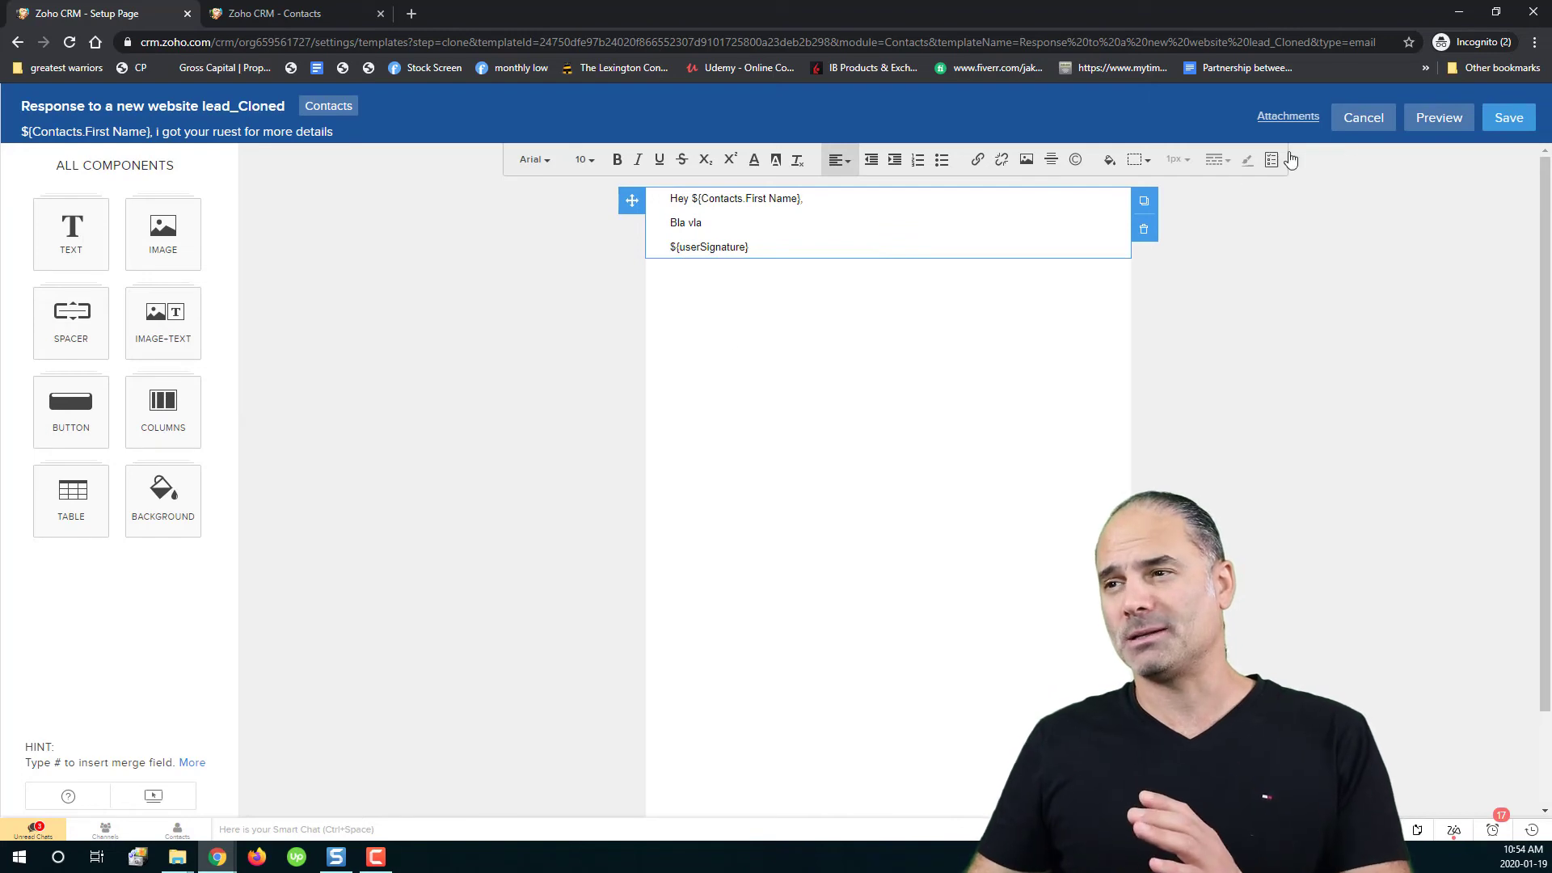
# Save the cloned template into a newly created template folder named Contacts.
pyautogui.click(1508, 118)
pyautogui.click(768, 234)
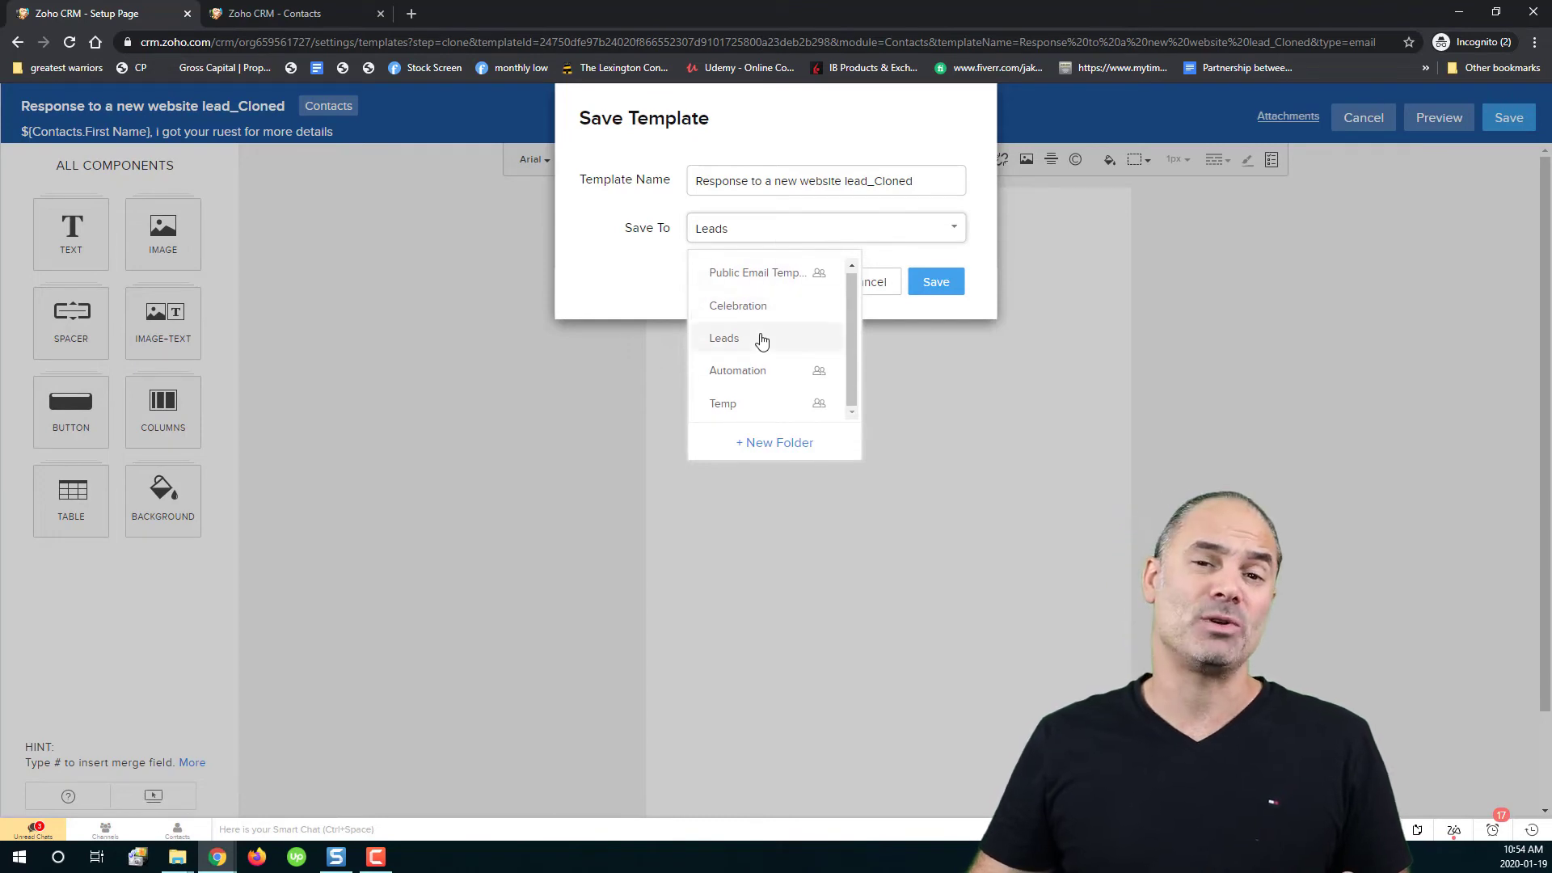
pyautogui.click(795, 445)
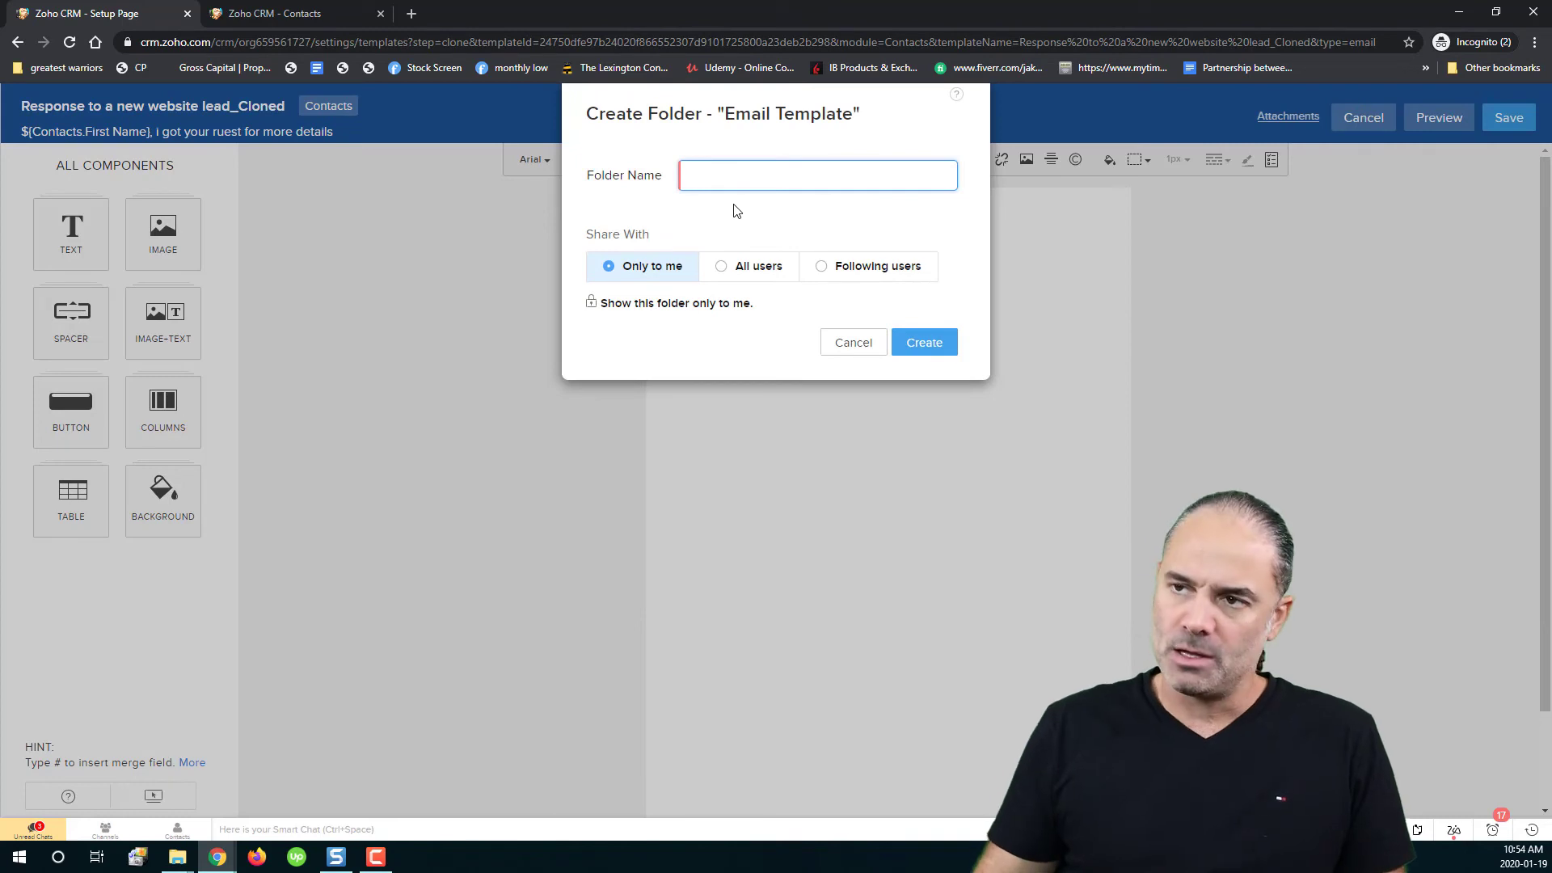
pyautogui.write('Cont')
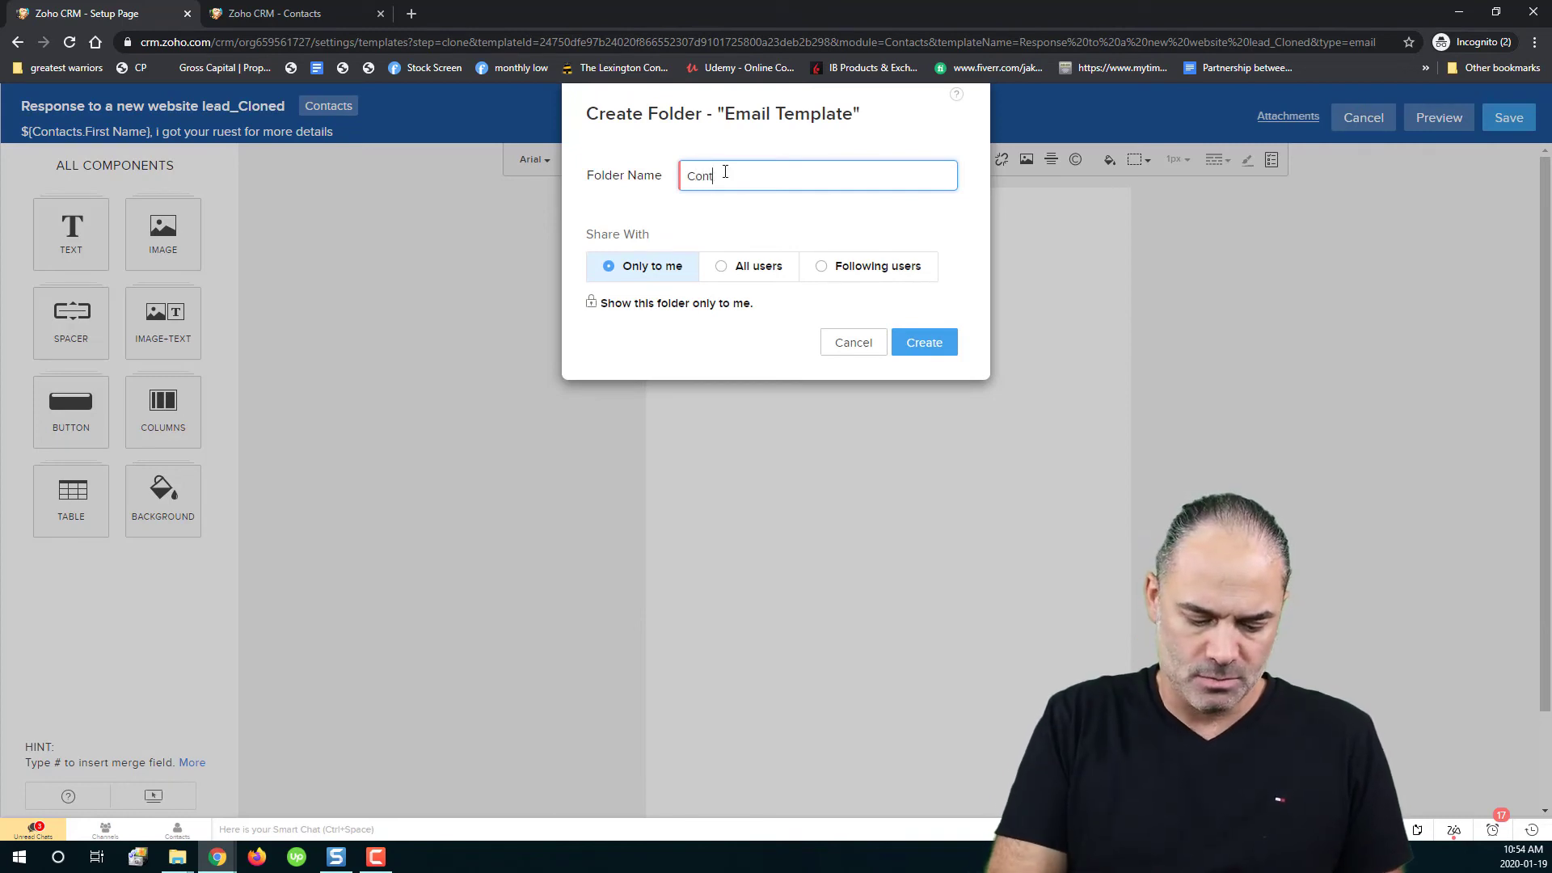
pyautogui.write('acts')
pyautogui.click(922, 343)
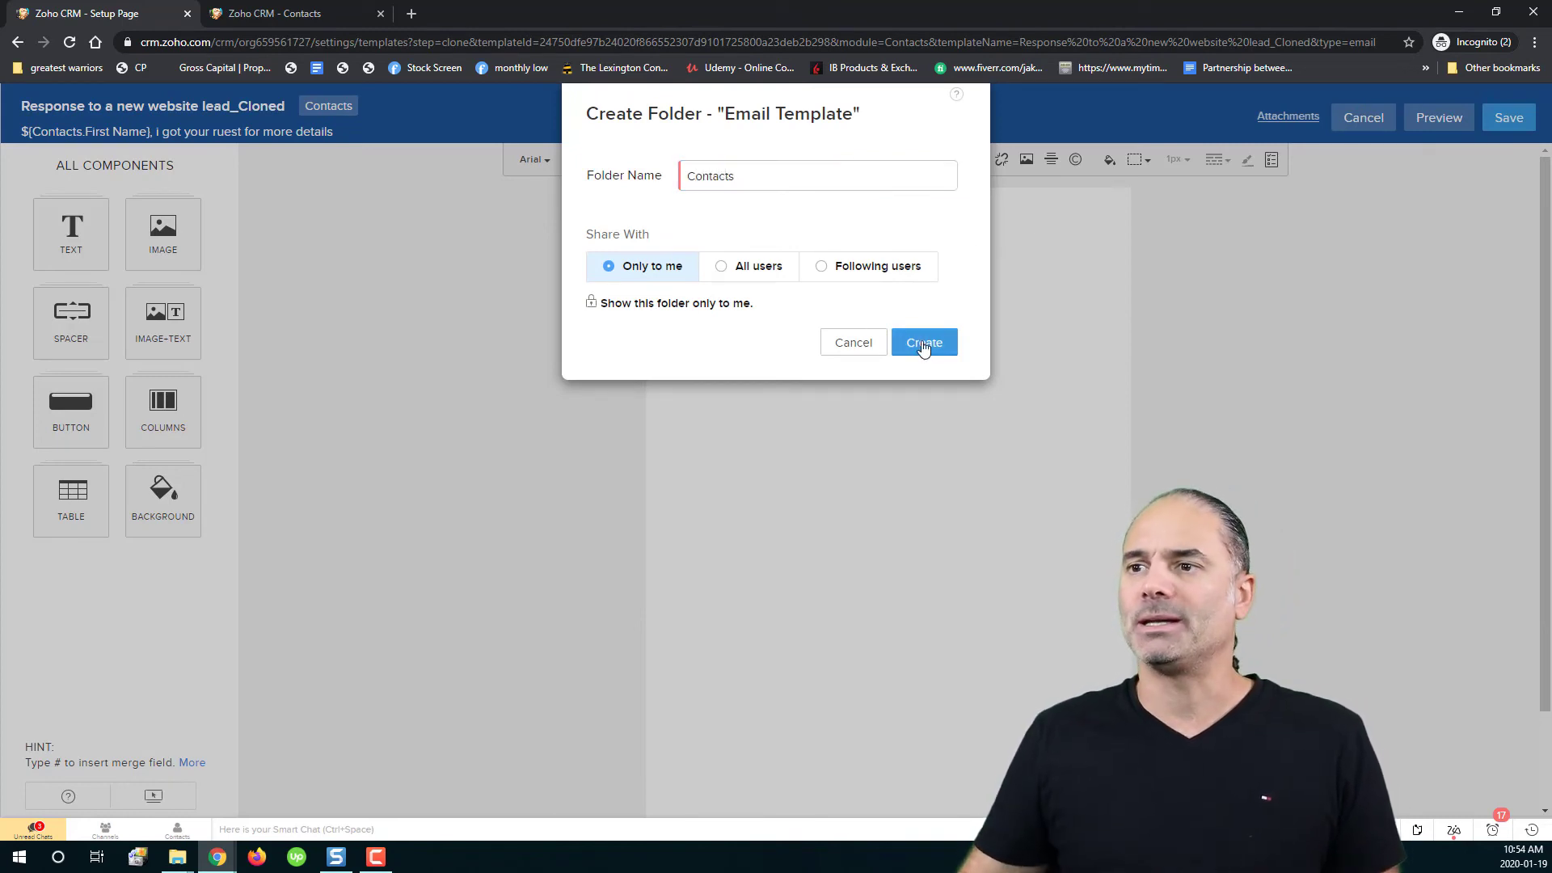
pyautogui.click(927, 284)
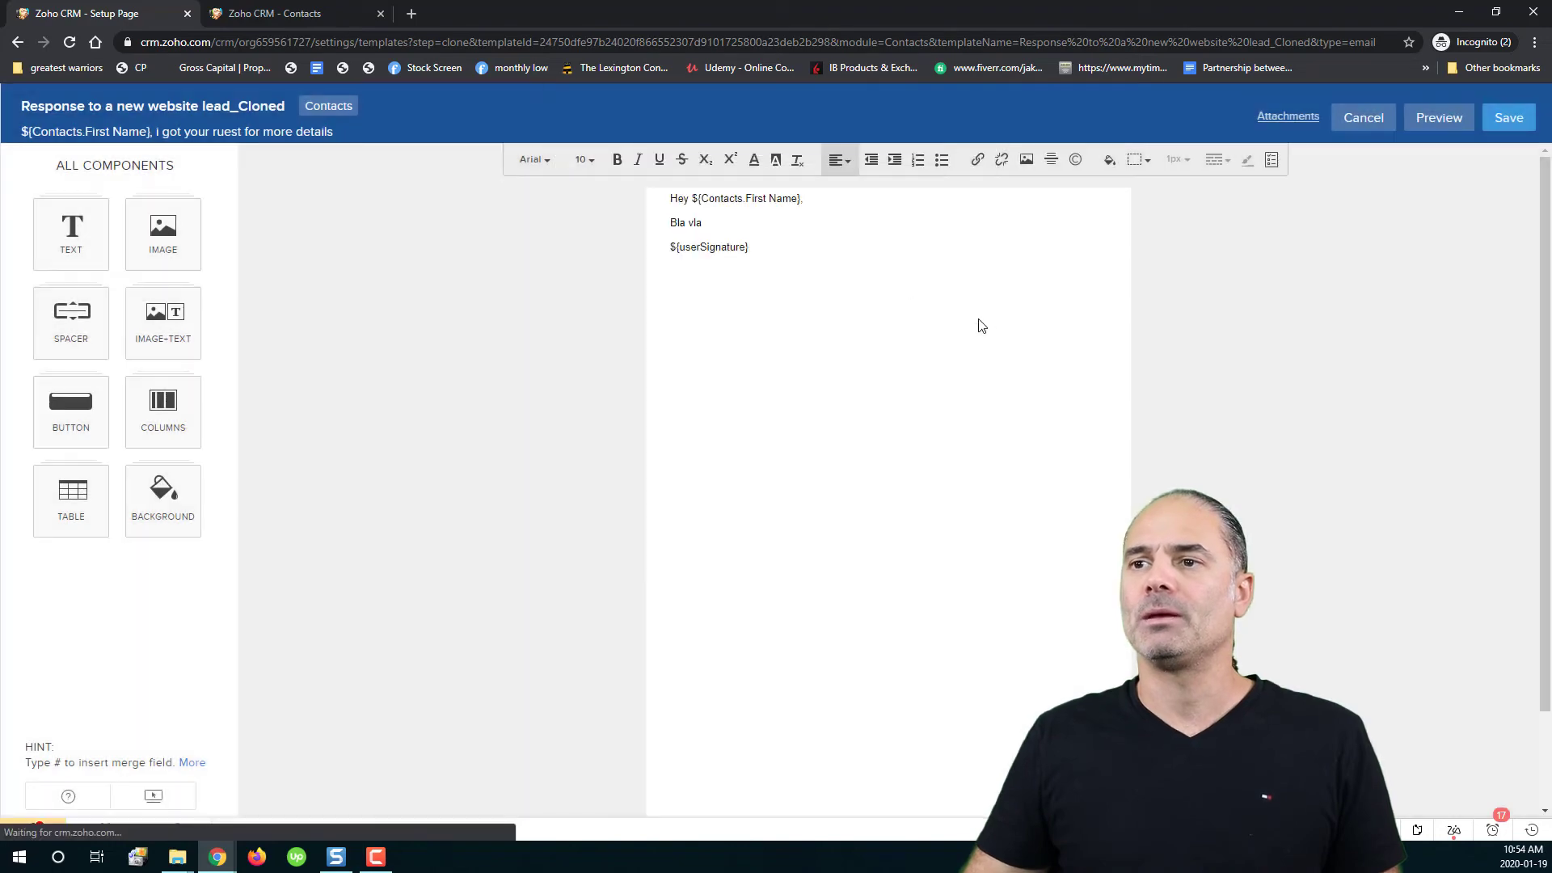
# Apply the 'Response to a new website lead_Cloned' template to the email to Tom Cruise.
pyautogui.click(309, 17)
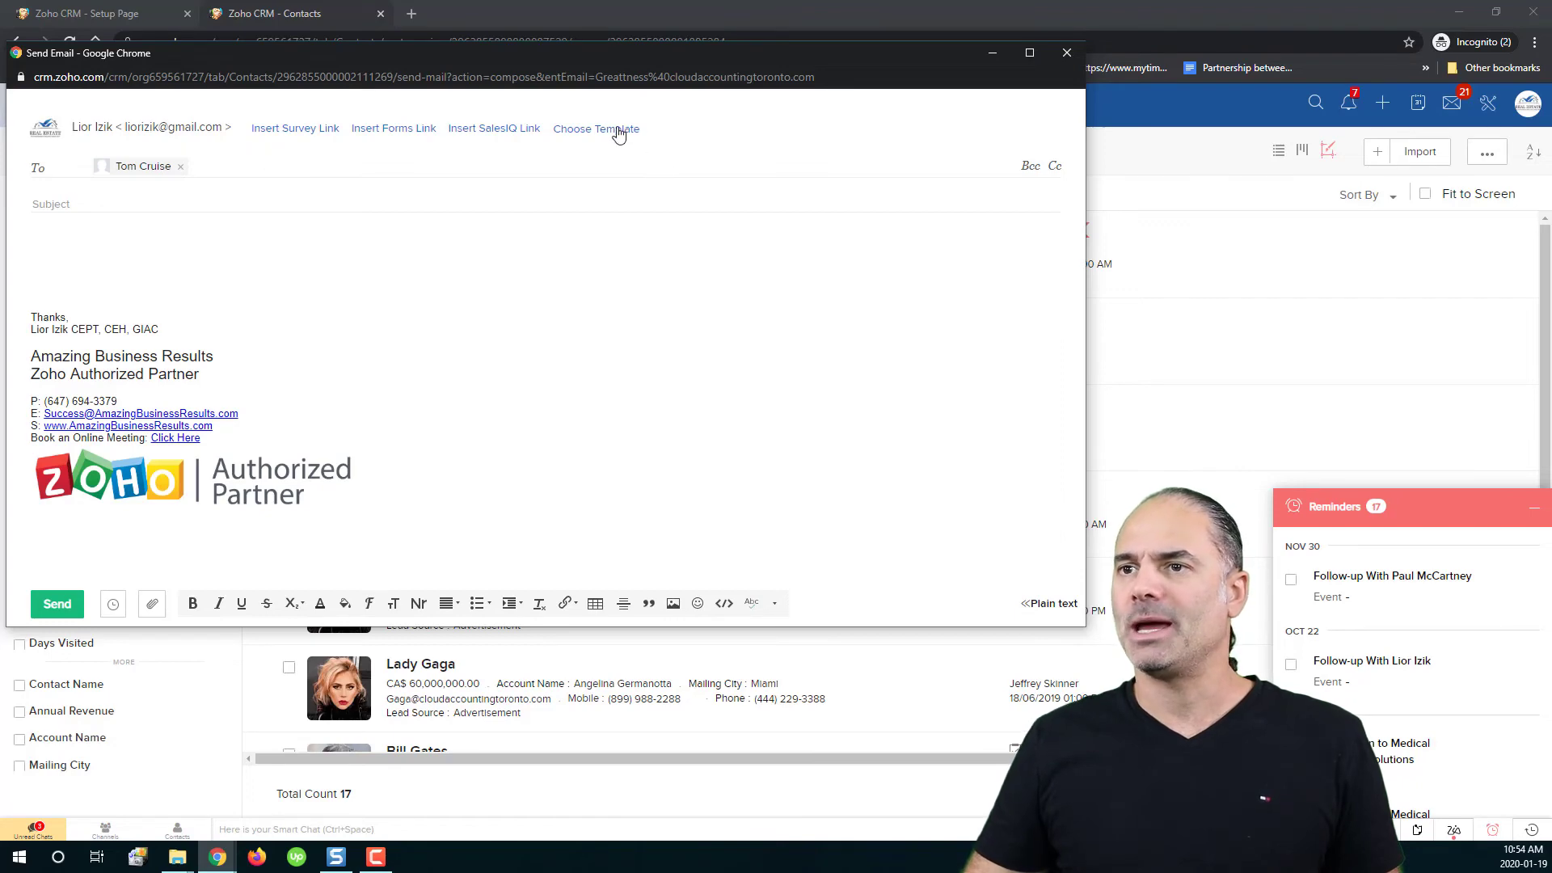
pyautogui.click(618, 133)
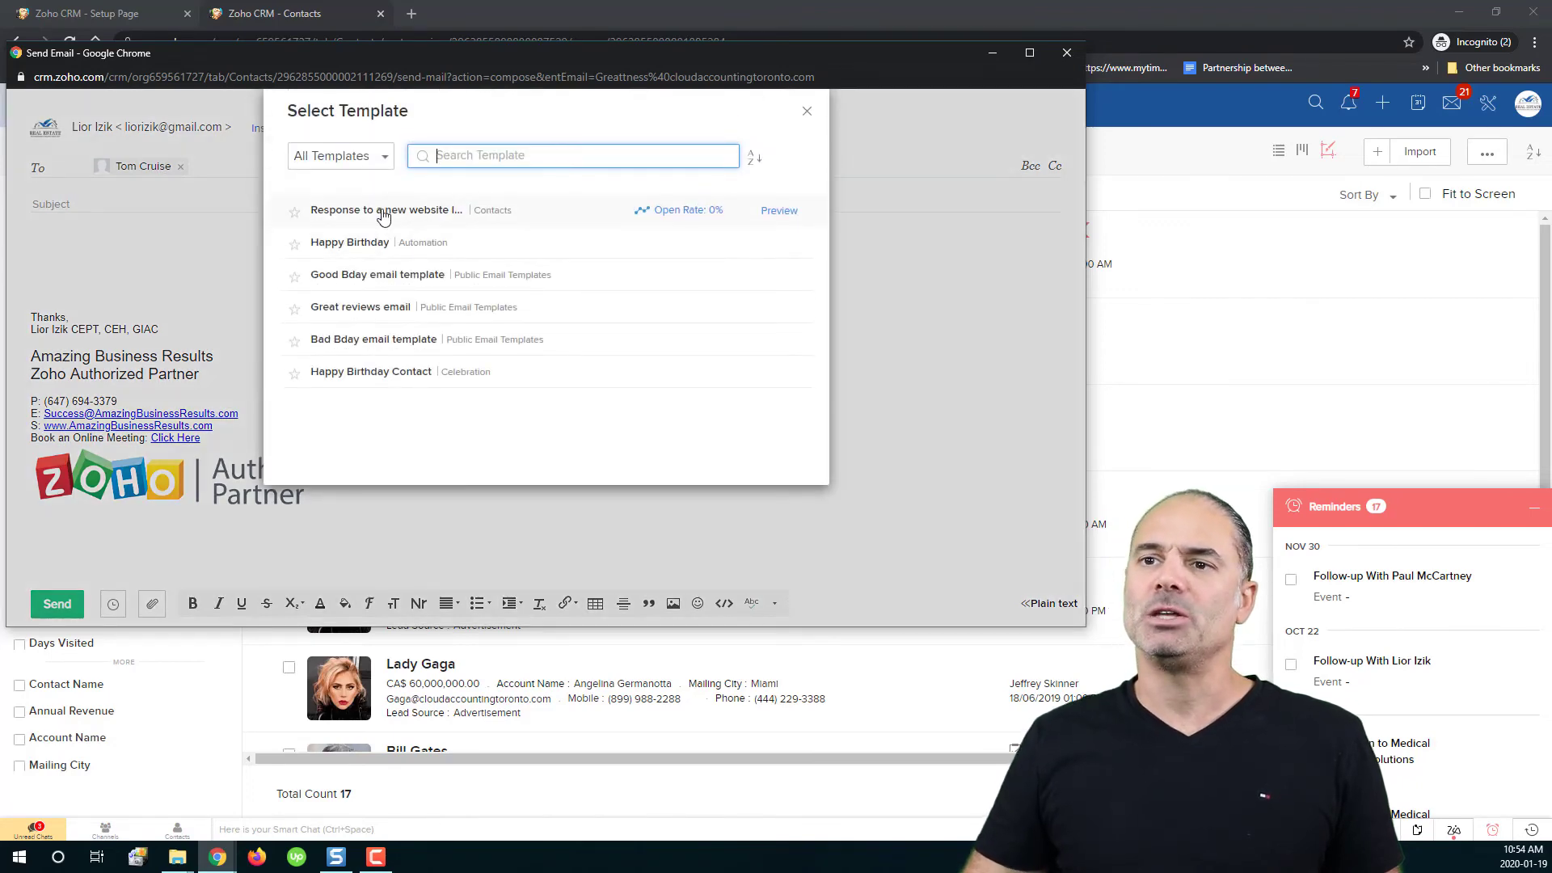
pyautogui.click(416, 210)
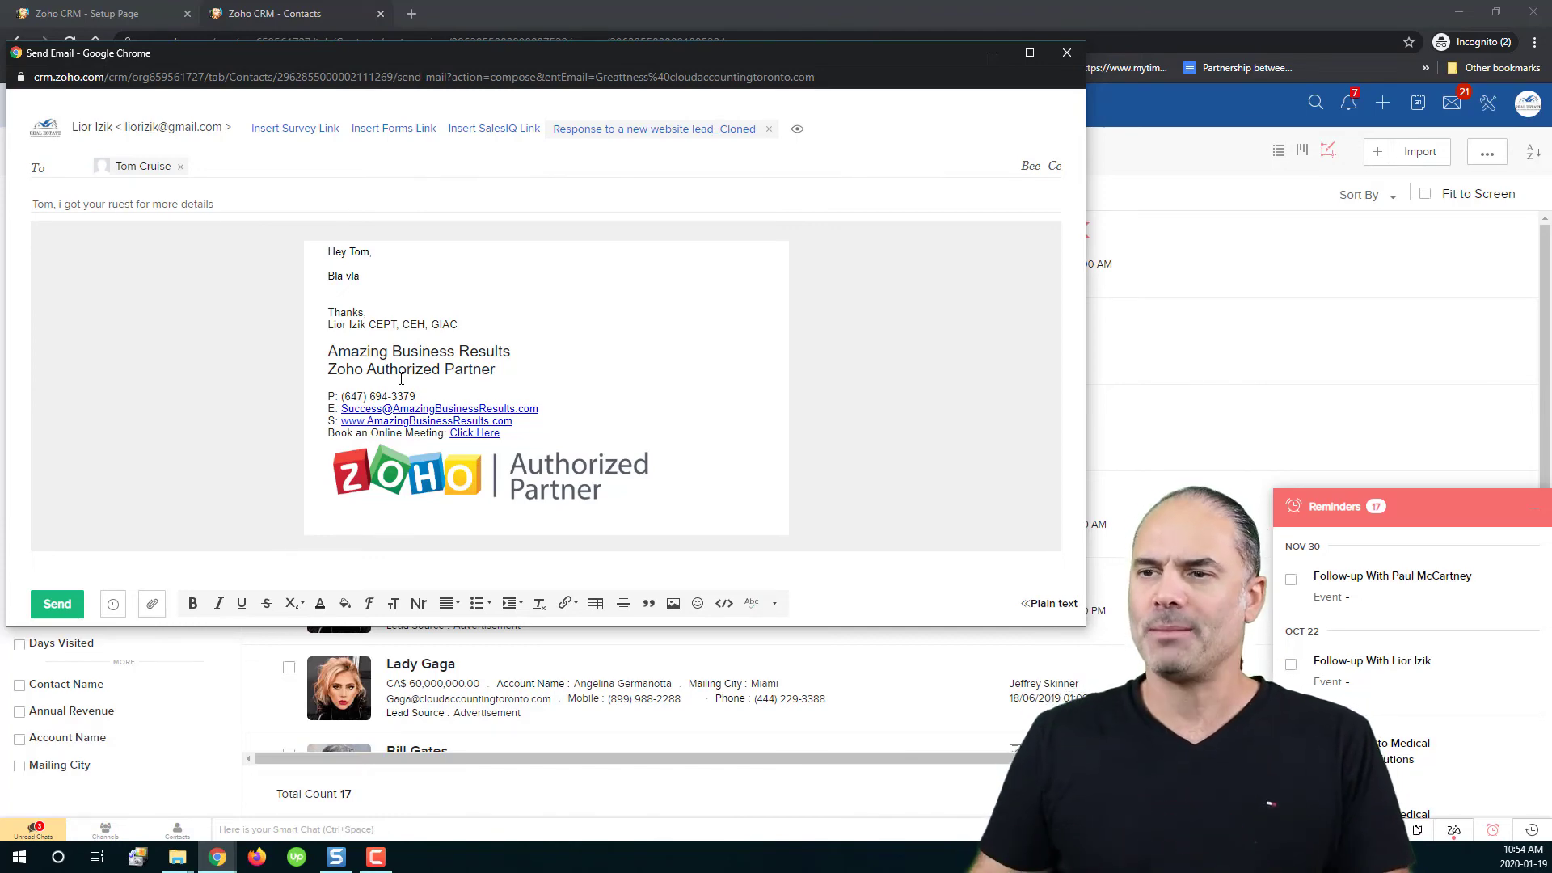
# Review the Contacts template folder in Setup, then go to the Leads list.
pyautogui.click(1241, 156)
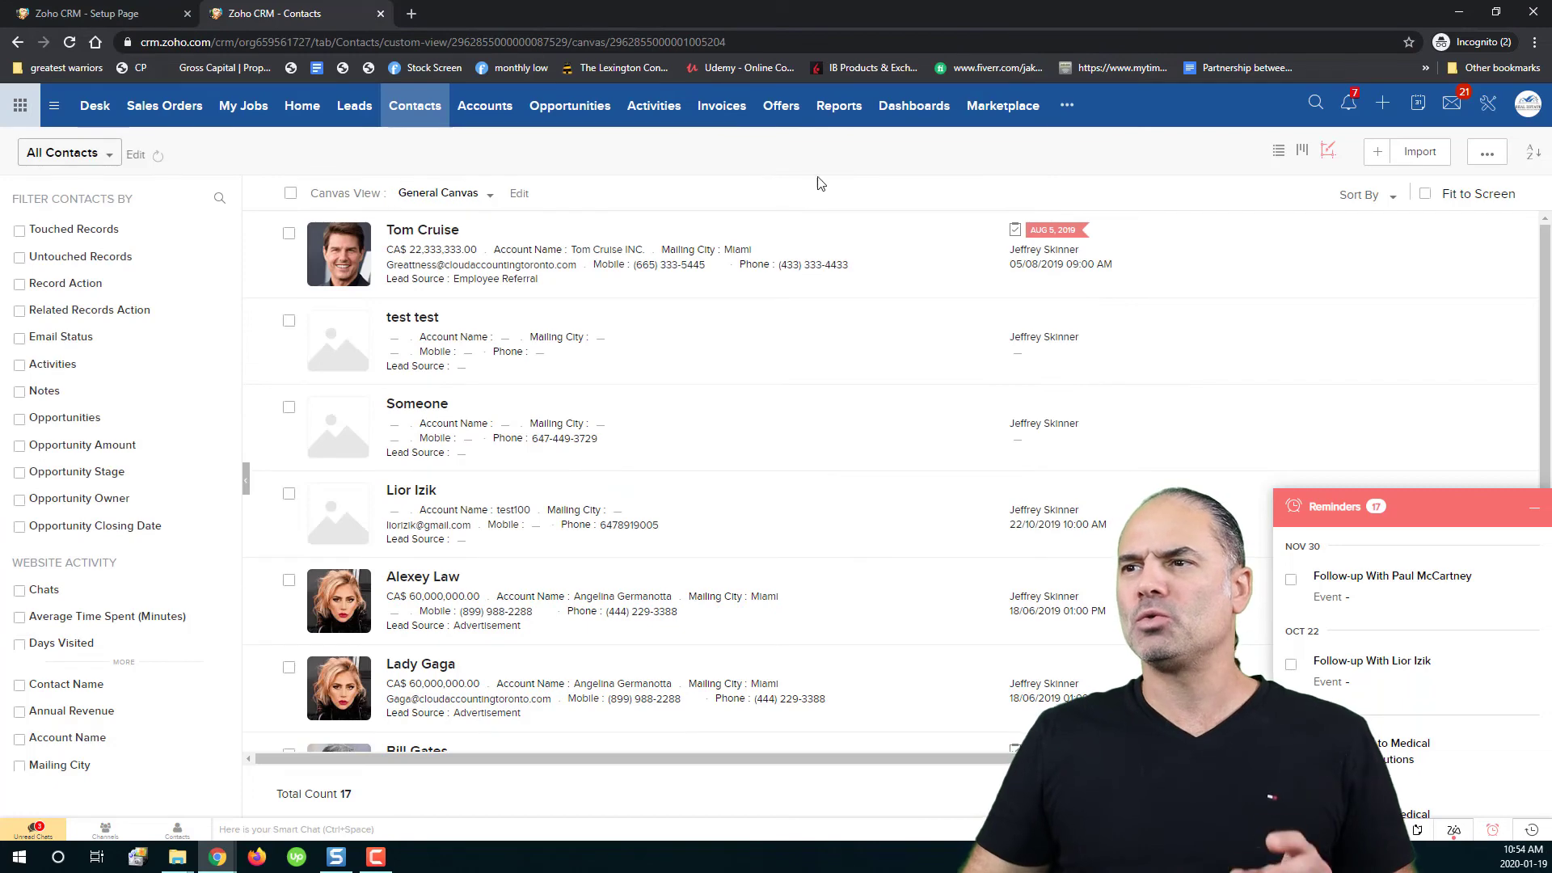
pyautogui.click(1489, 104)
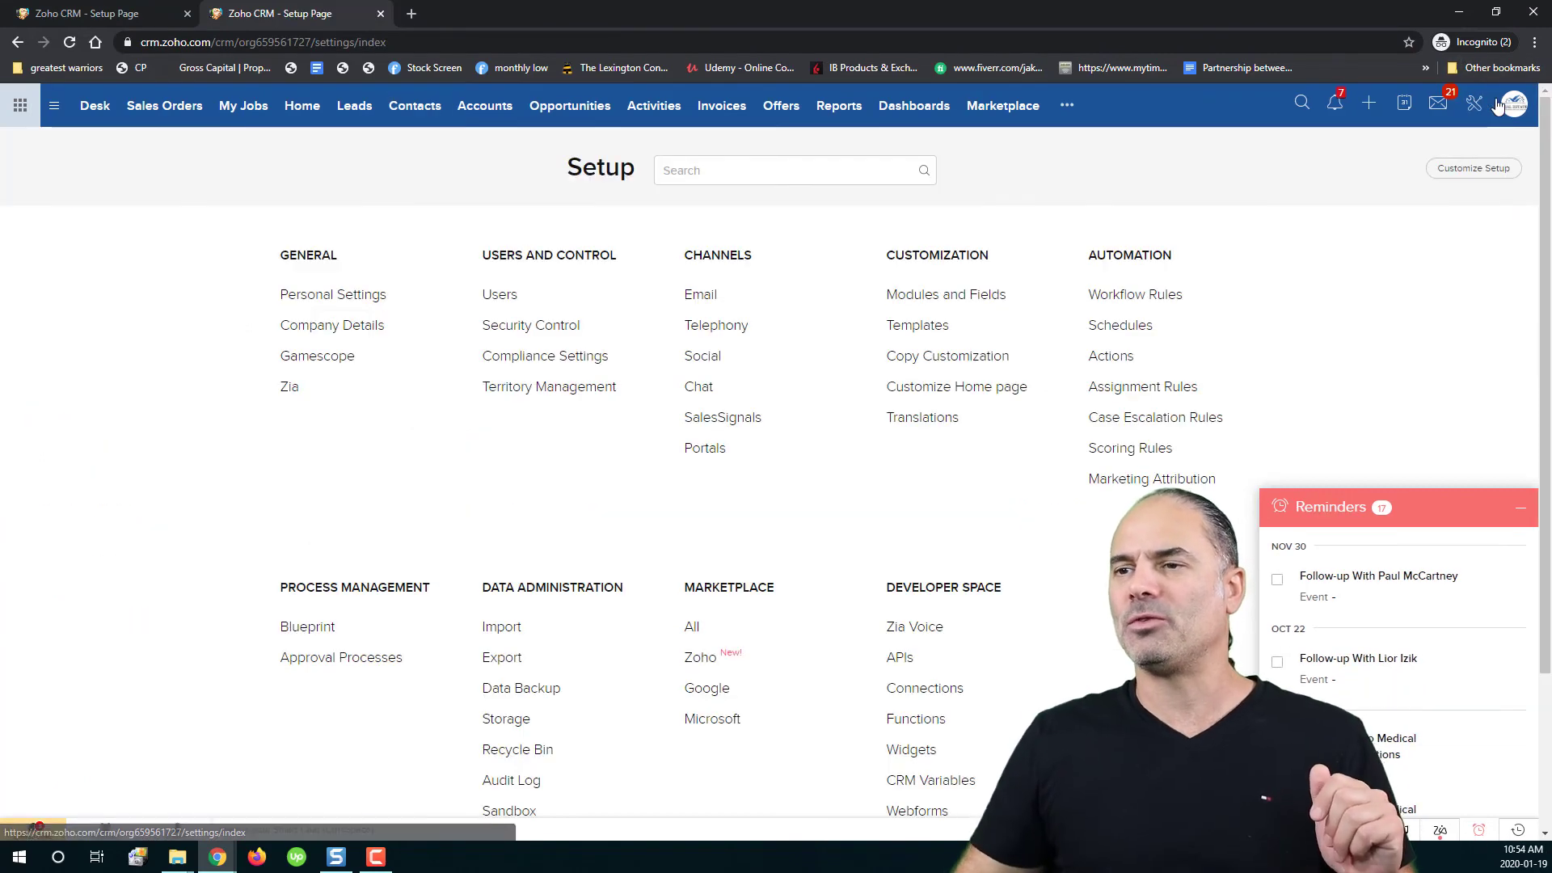
pyautogui.click(77, 15)
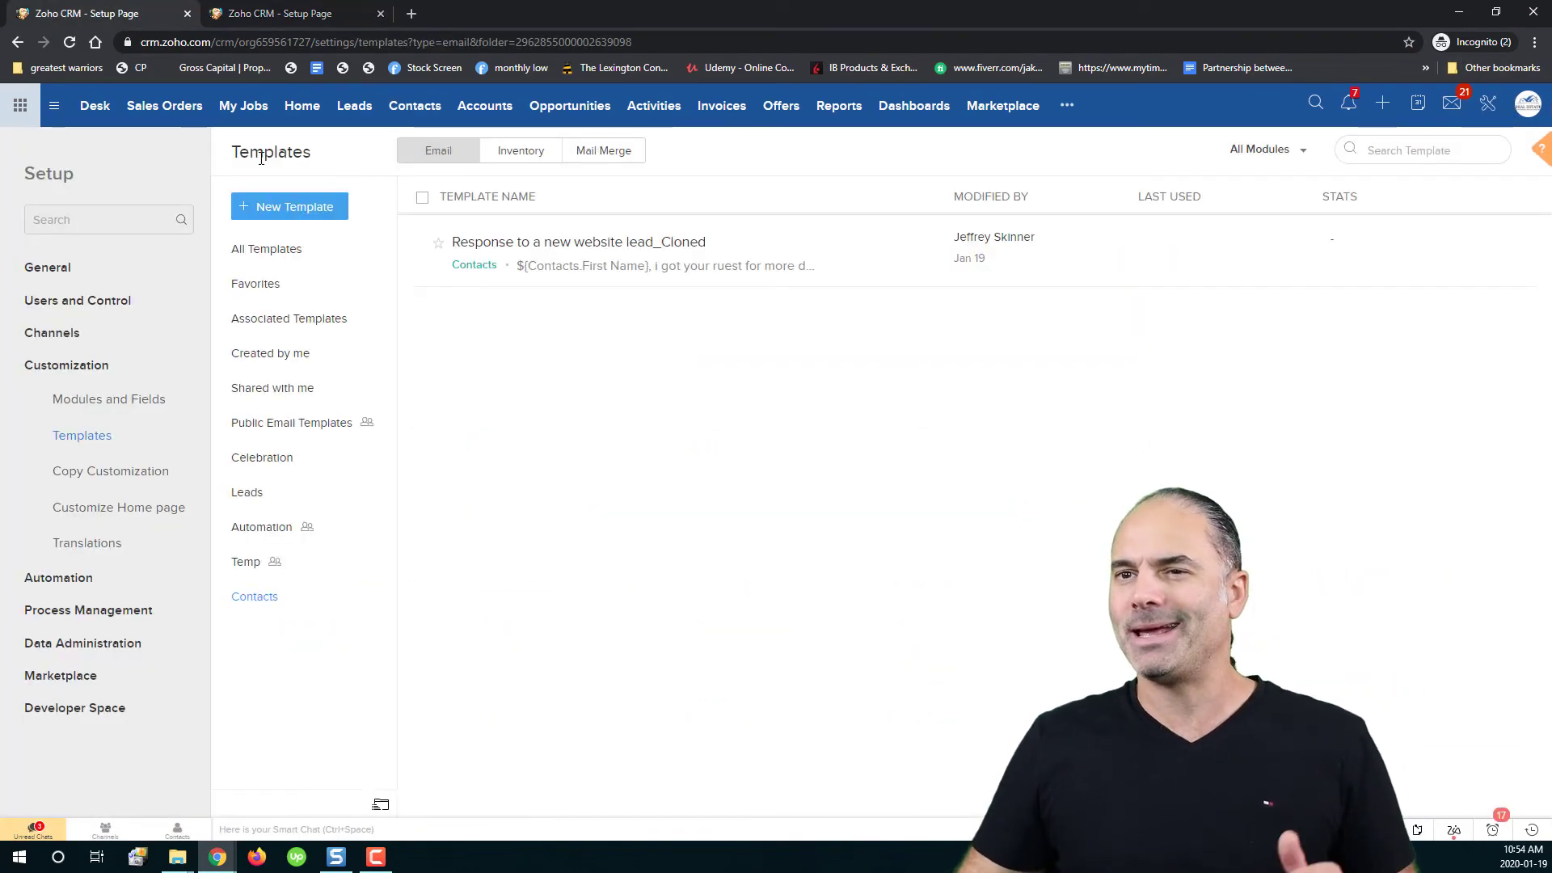
pyautogui.click(357, 111)
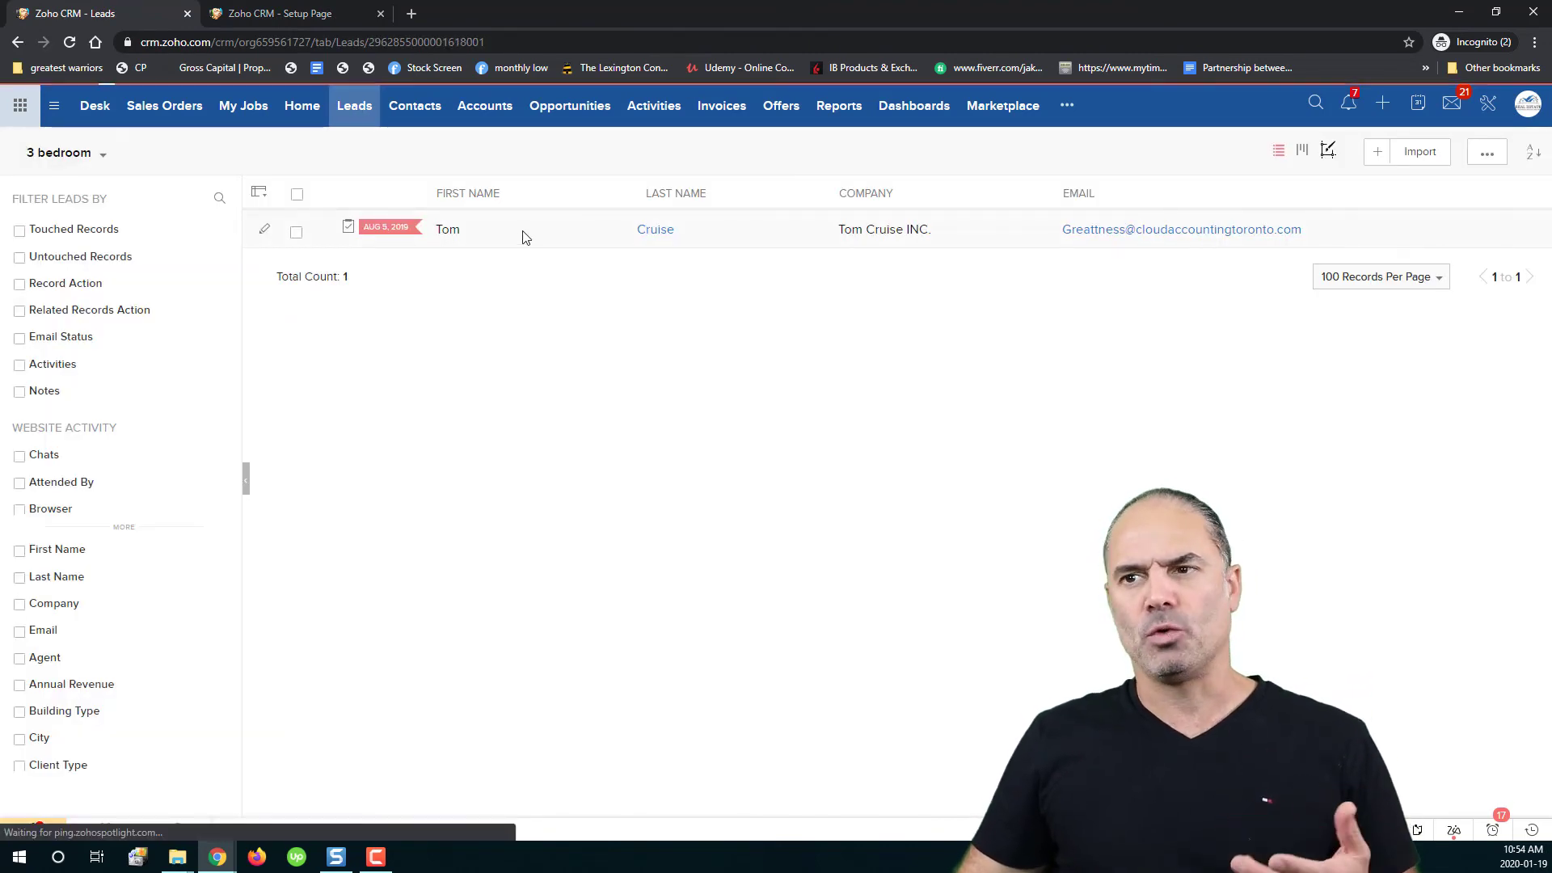
# Move Tom Cruise's lead to Missed 3, keeping the 20/01/2020 09:00 AM follow-up date.
pyautogui.click(524, 236)
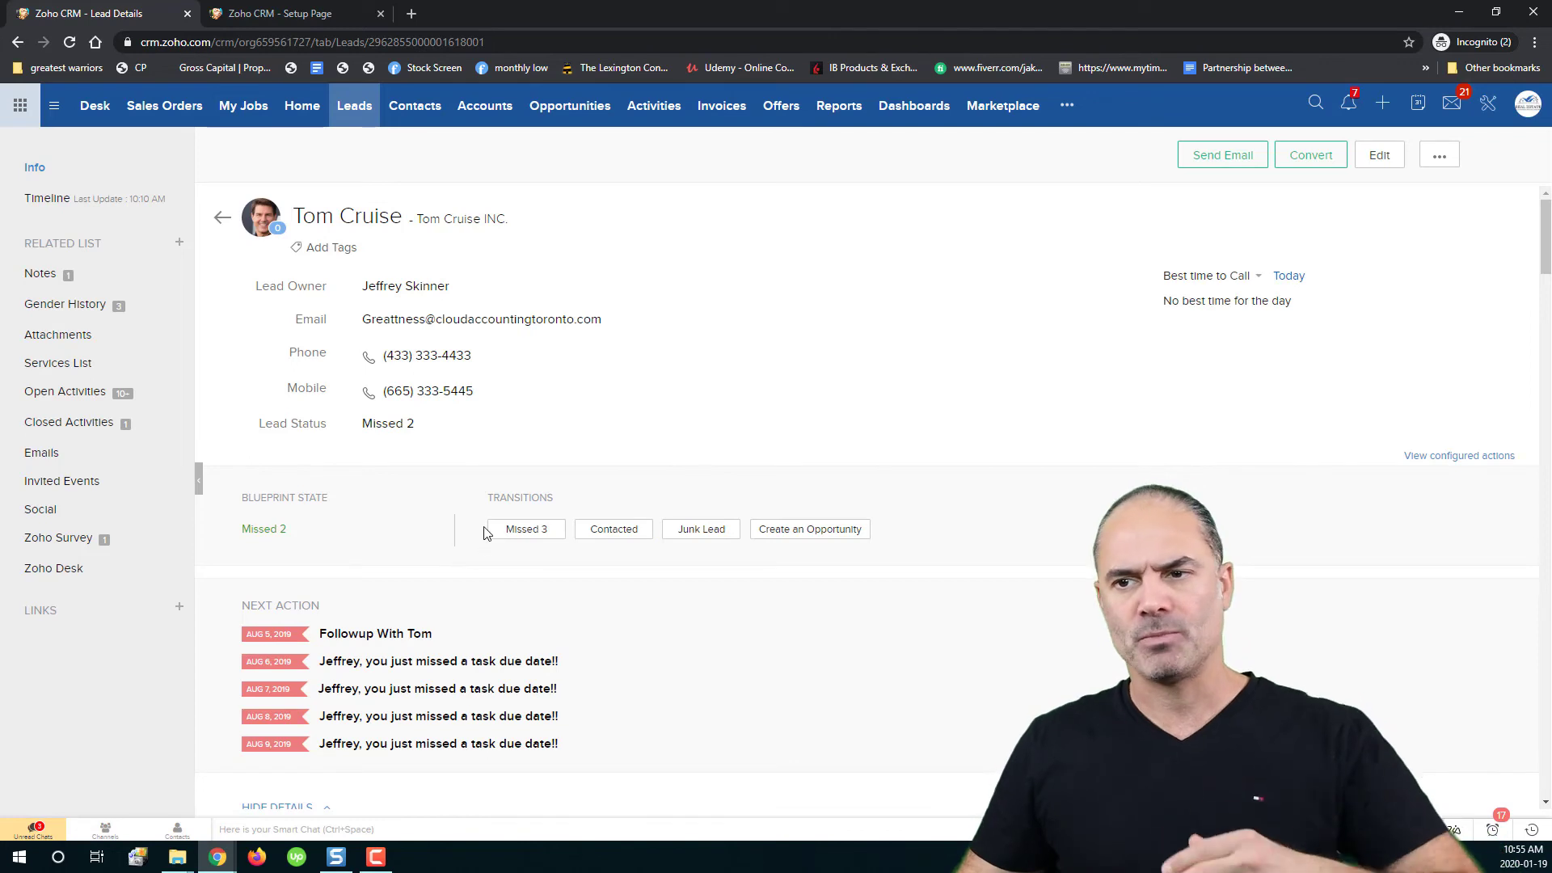
pyautogui.click(525, 531)
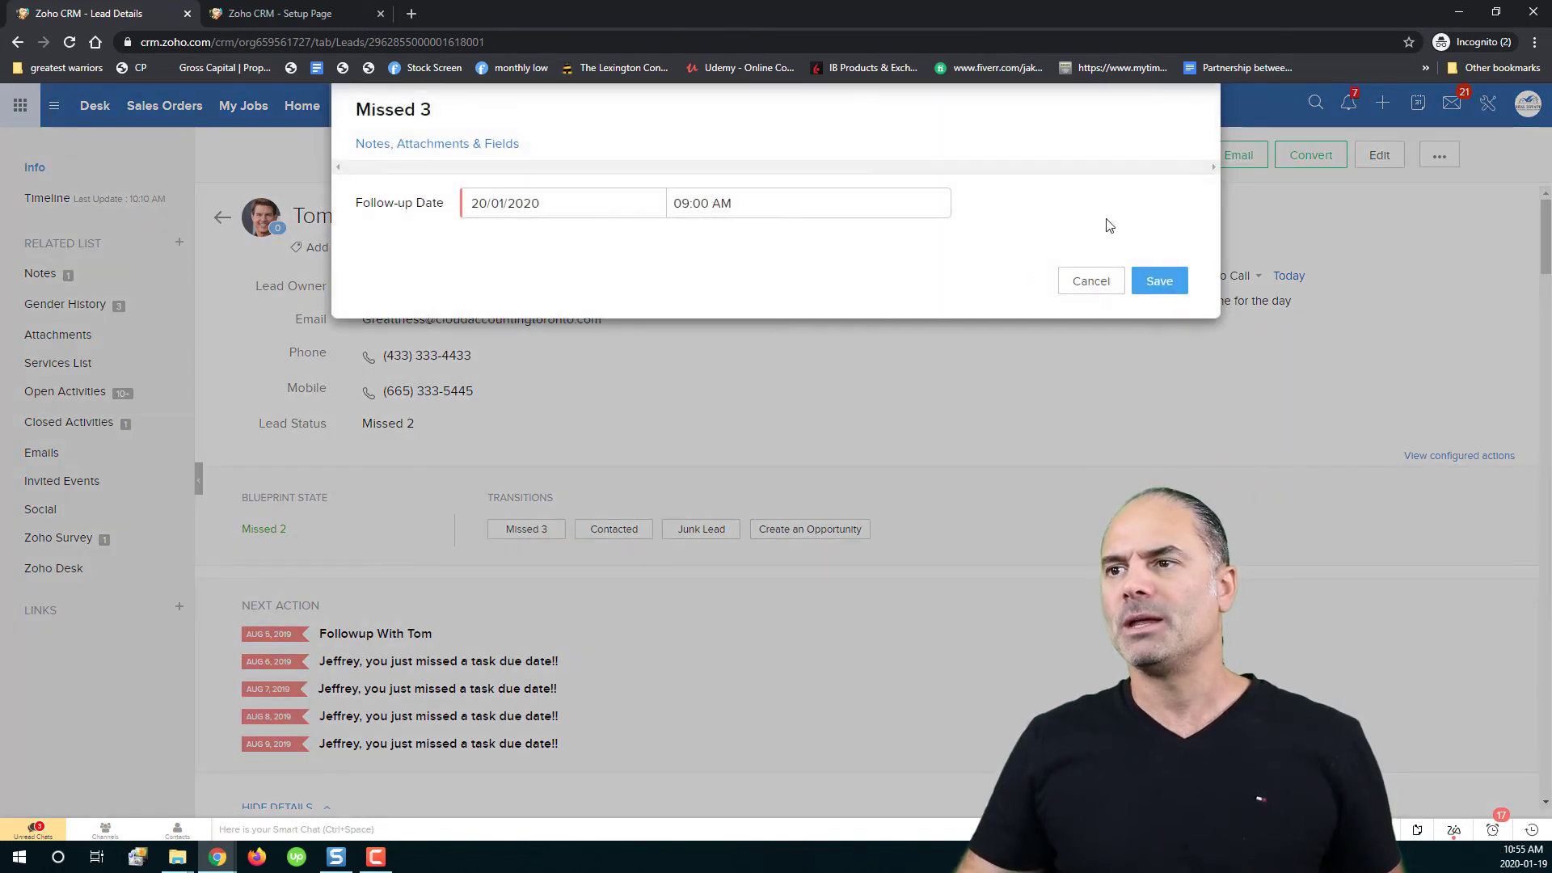
pyautogui.click(1162, 283)
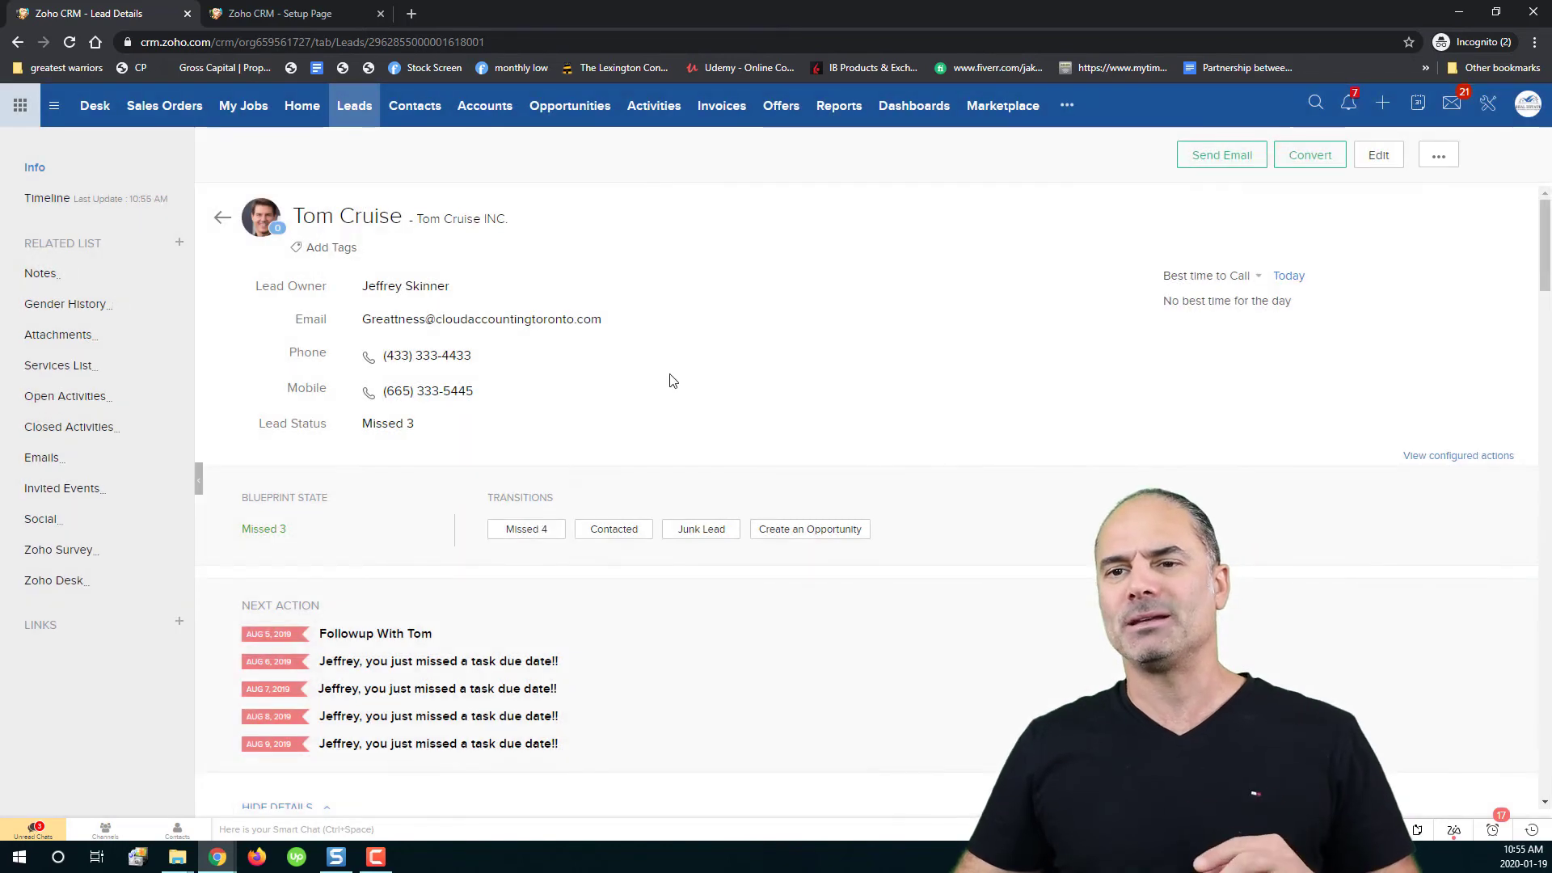